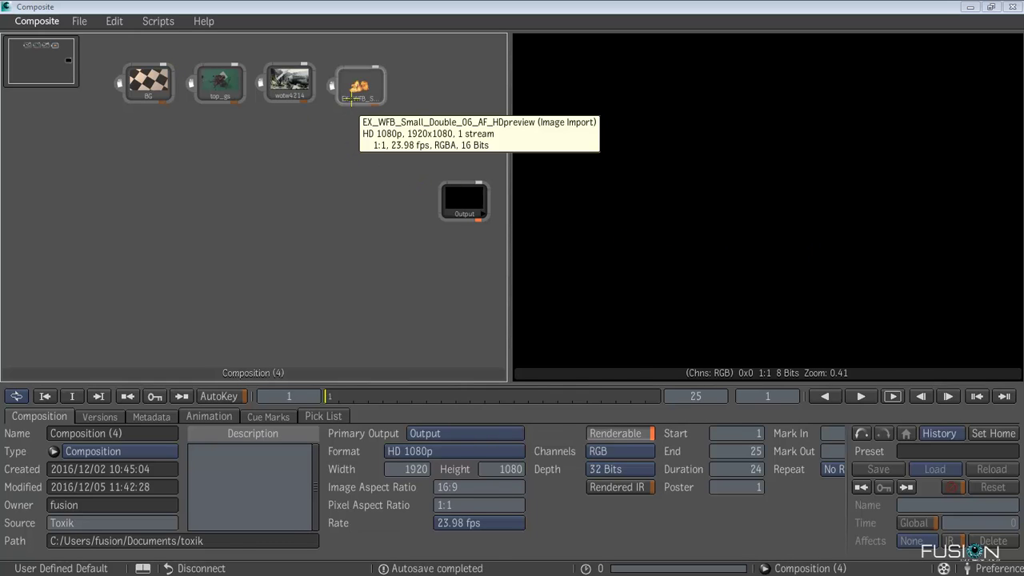
Move the wotw4214 image node out of the upper row into open space and show its image in the viewer.
left_click(357, 84)
left_click(296, 144)
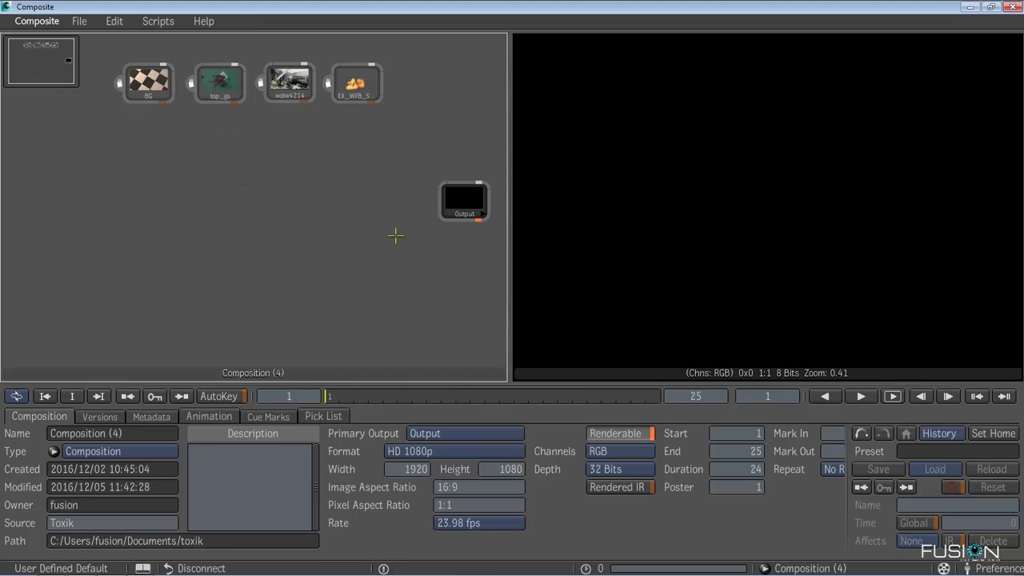
left_click(915, 509)
mouse_move(292, 103)
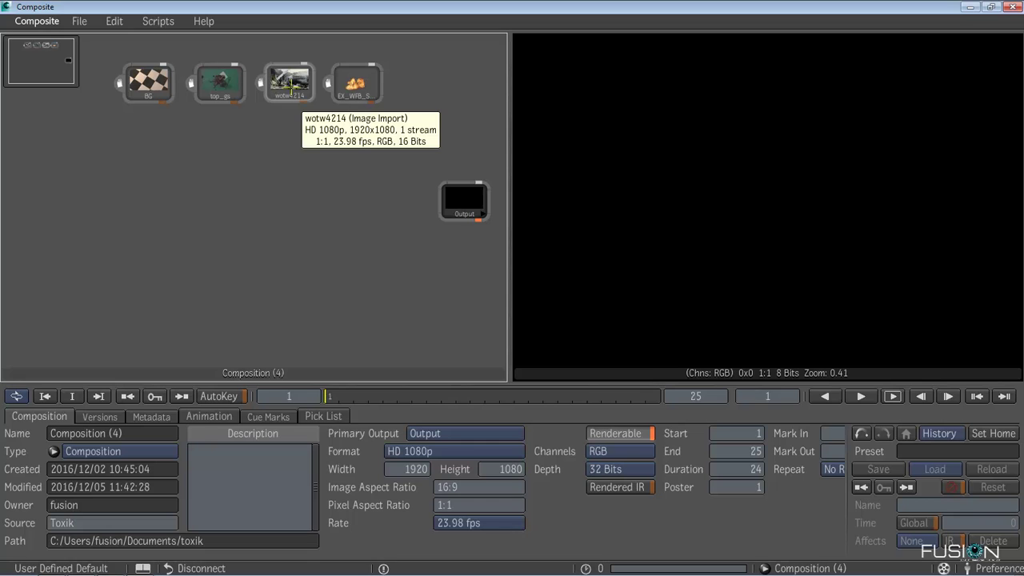
left_click_drag(294, 84, 235, 206)
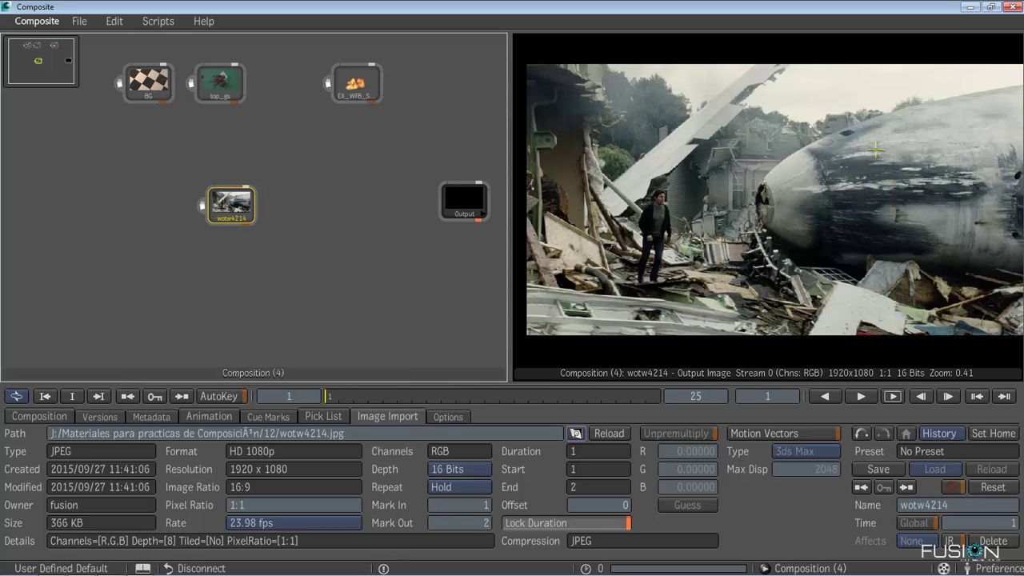
left_click_drag(851, 210, 842, 226)
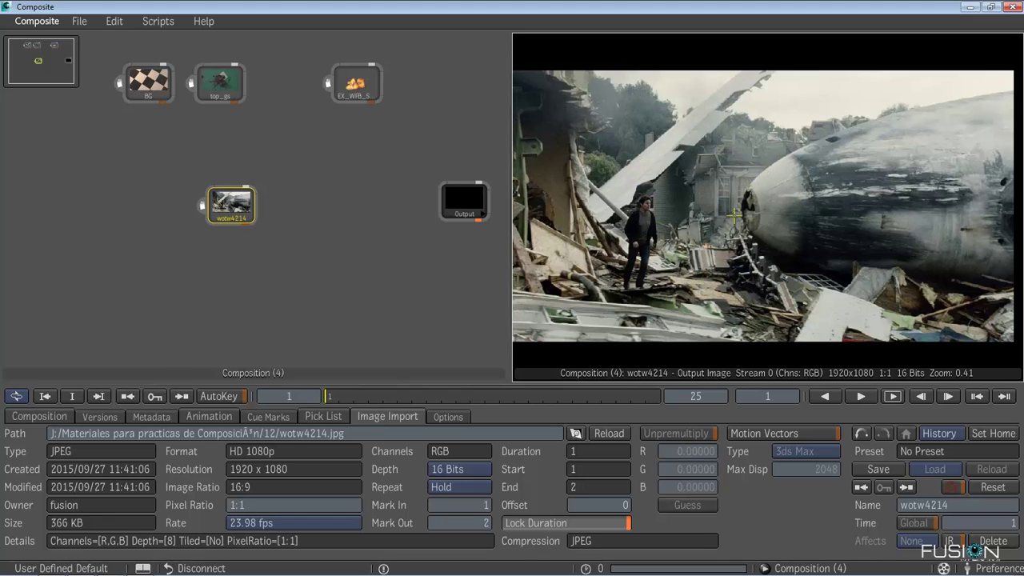
Display the EX_WFB explosion image in the viewer for review and return the viewer to the wotw4214 image.
left_click_drag(355, 74, 747, 191)
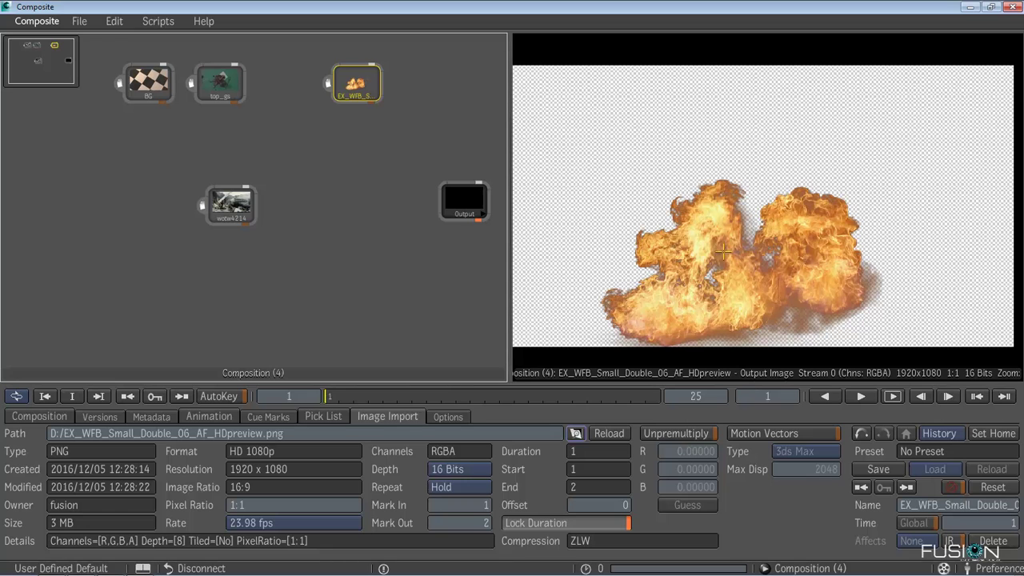
scroll(704, 240, "up", 1)
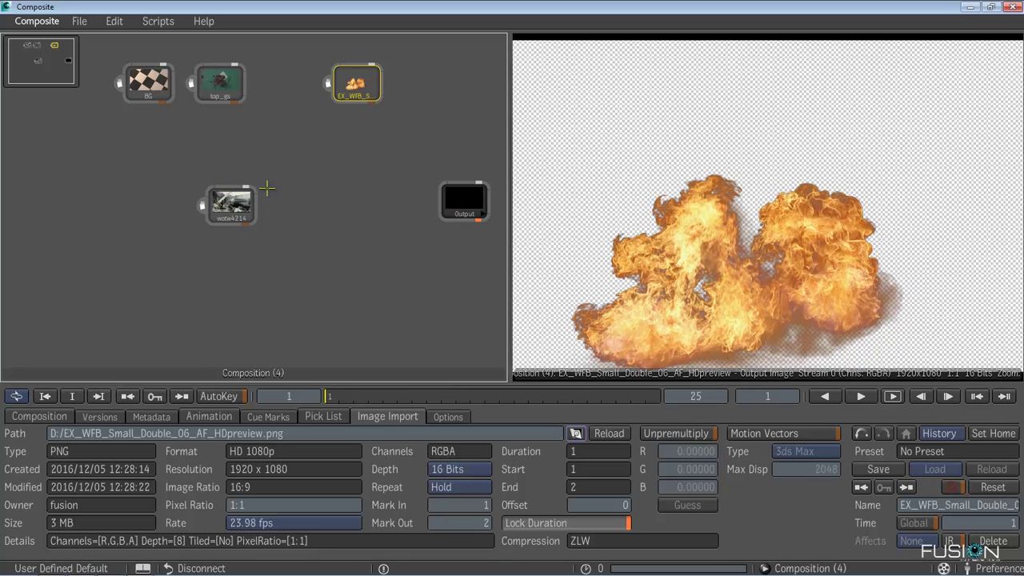
left_click_drag(232, 204, 864, 138)
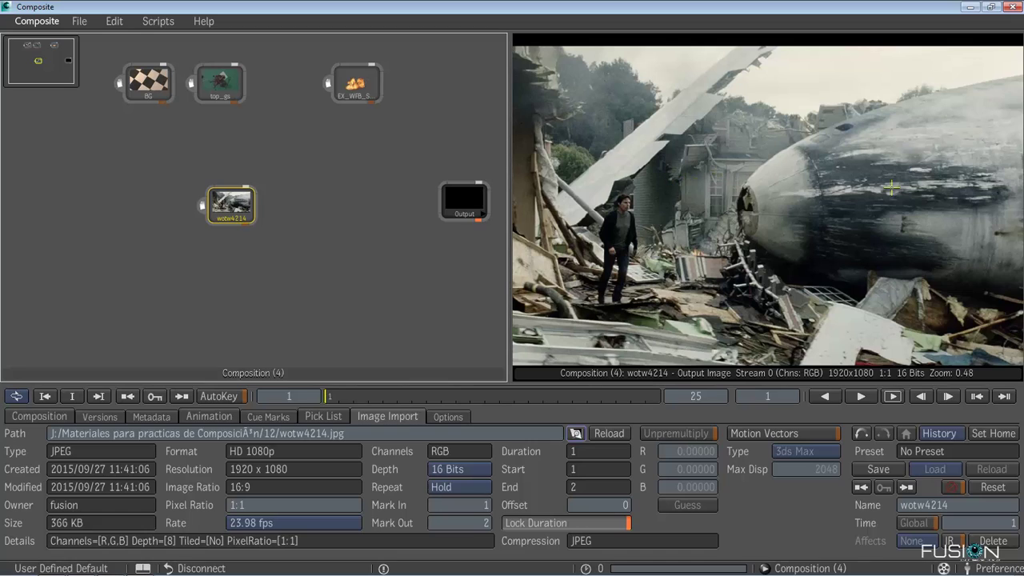
Reposition the wotw4214 node beneath the BG node and add a Garbage Mask tool between it and the Output node.
left_click_drag(217, 202, 127, 164)
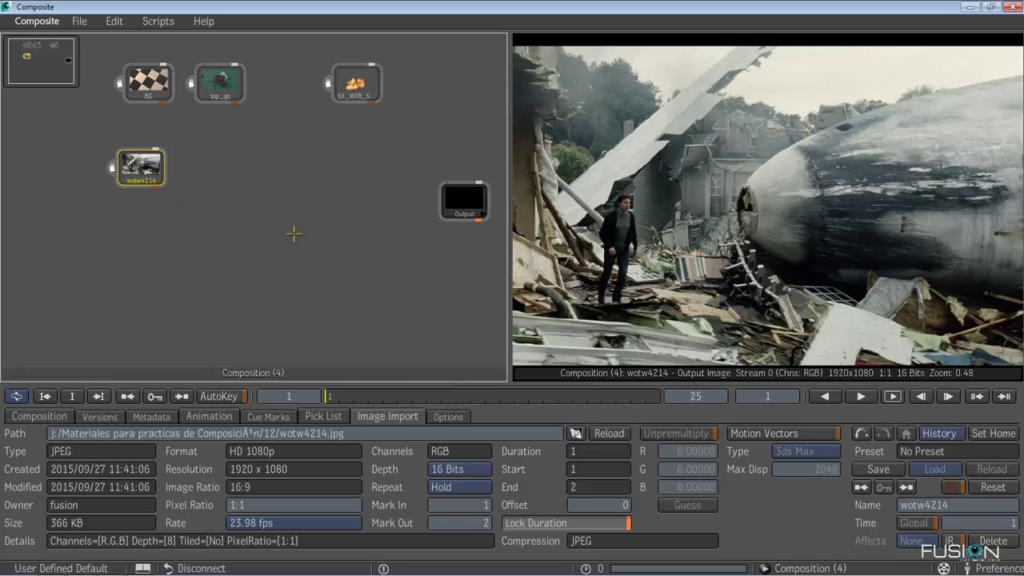
middle_click(269, 195)
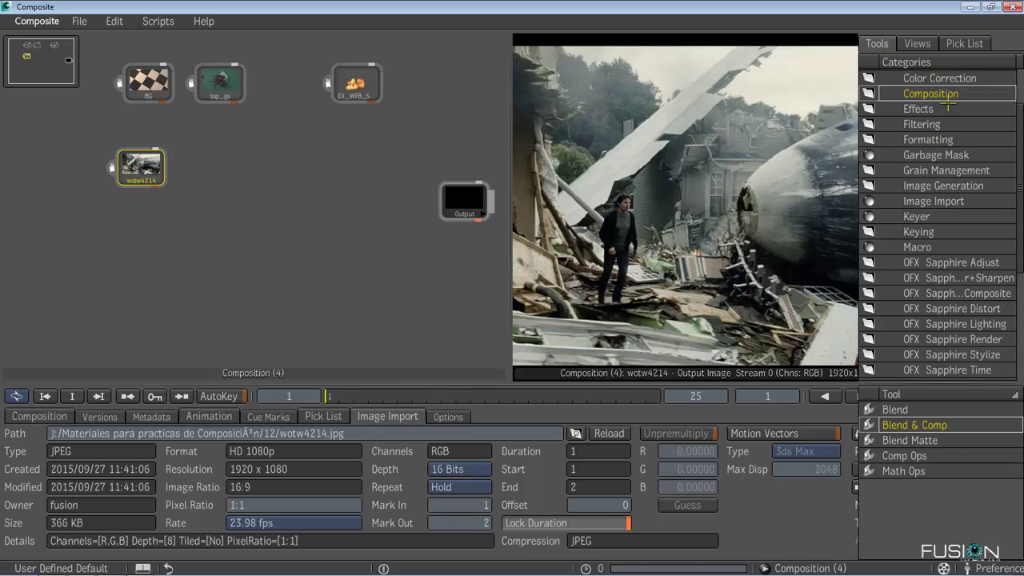
scroll(952, 112, "up", 2)
scroll(962, 128, "down", 8)
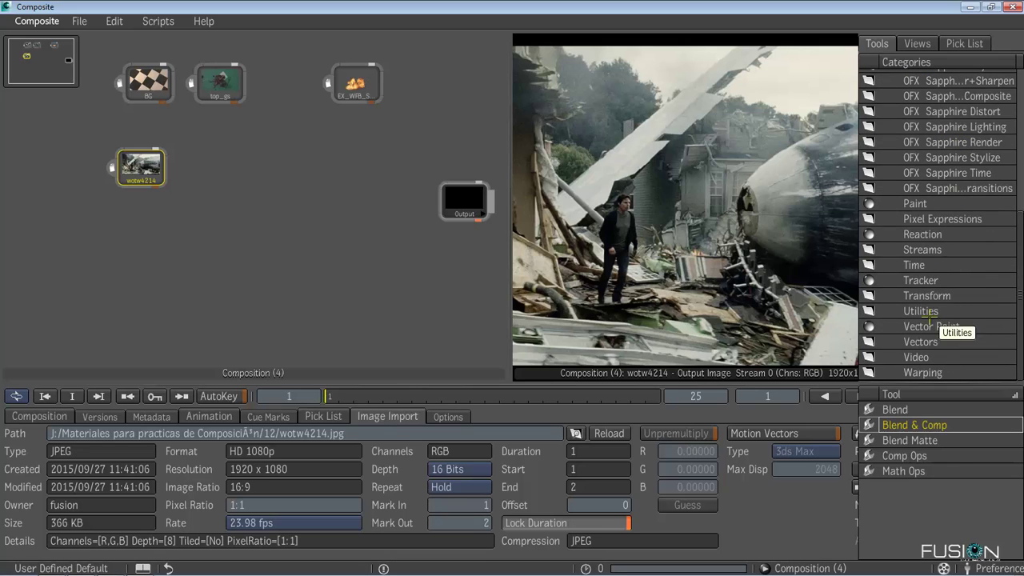
left_click(929, 340)
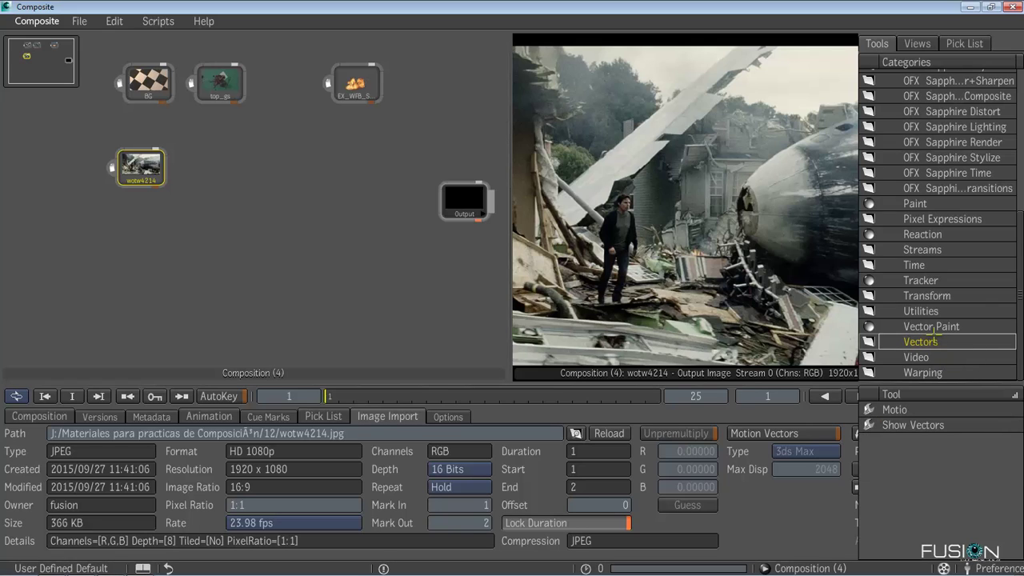
left_click(921, 205)
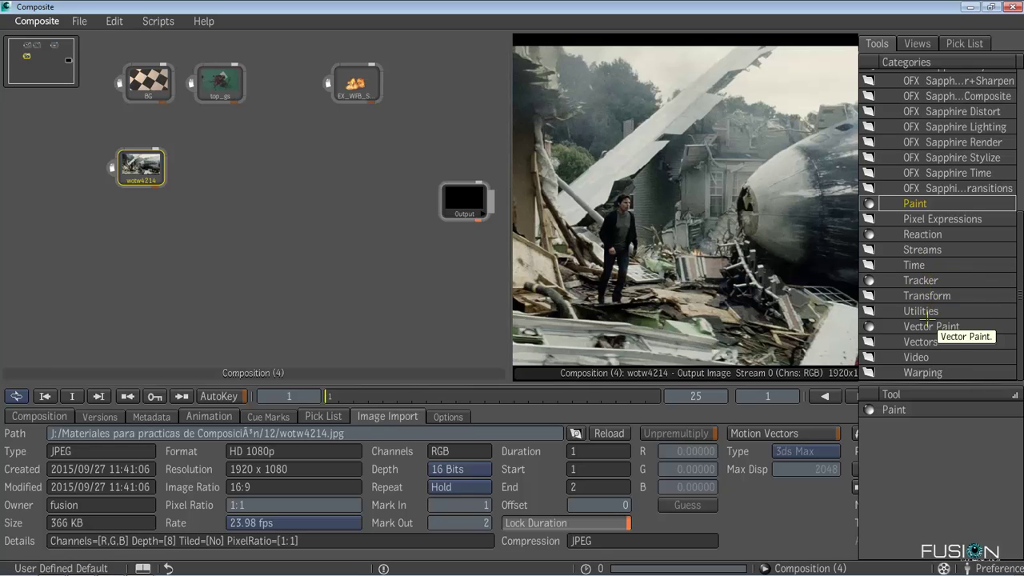
scroll(927, 320, "up", 3)
scroll(927, 322, "up", 1)
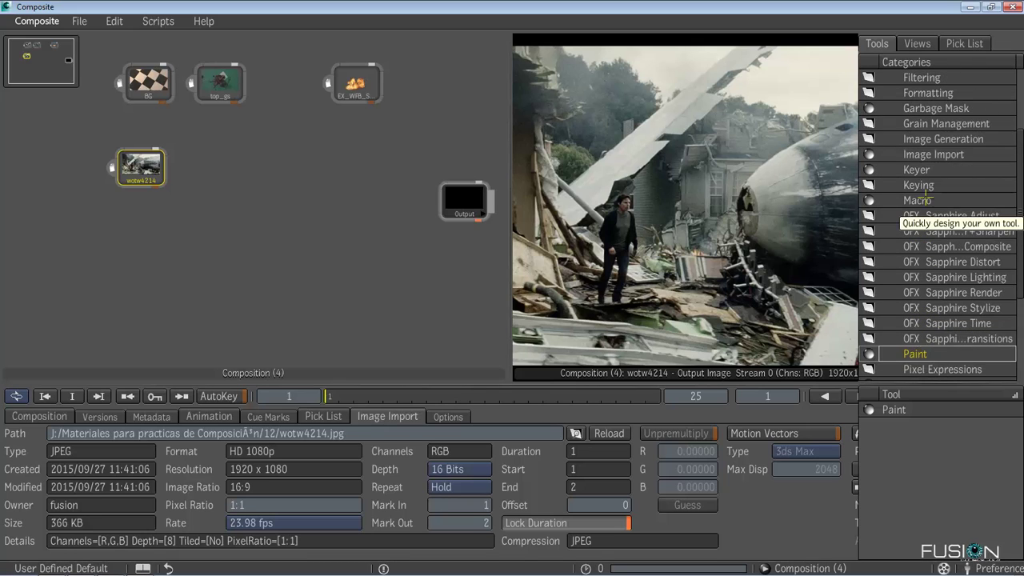
left_click(924, 122)
left_click(921, 107)
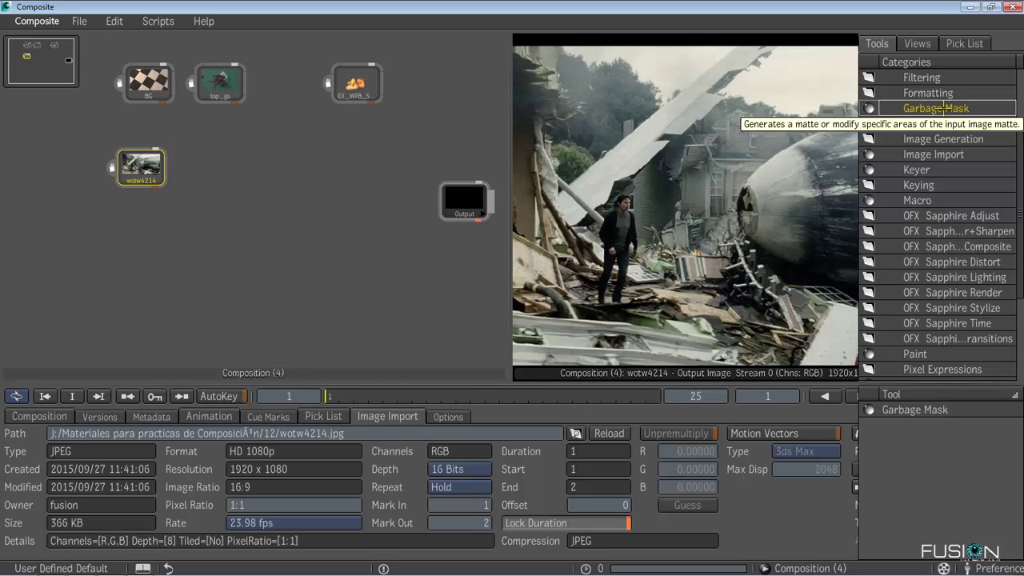
left_click_drag(946, 108, 290, 200)
left_click(296, 205)
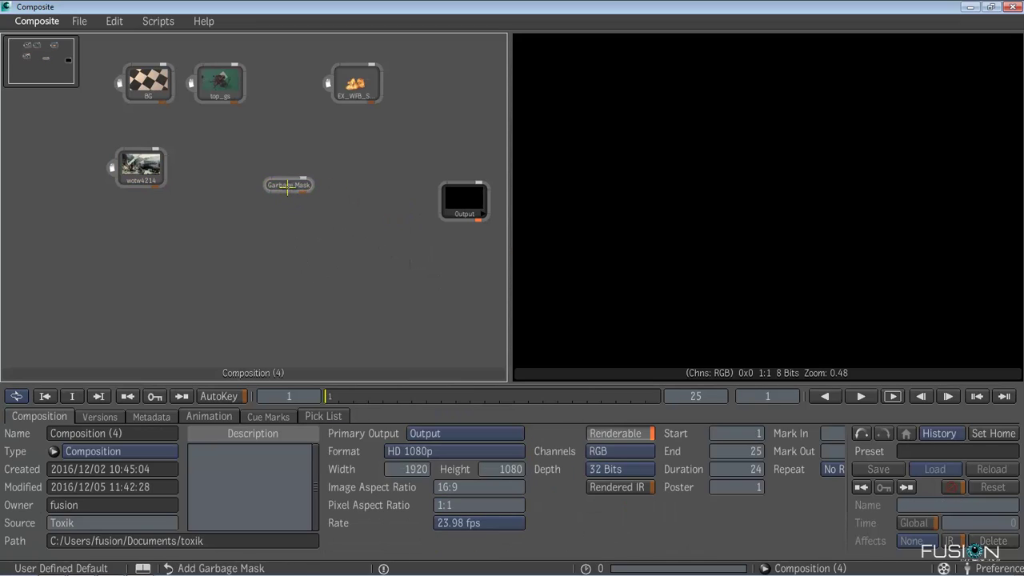
Connect wotw4214 into the Garbage Mask, link the mask to the Output node, and line it up with Output.
left_click(287, 188)
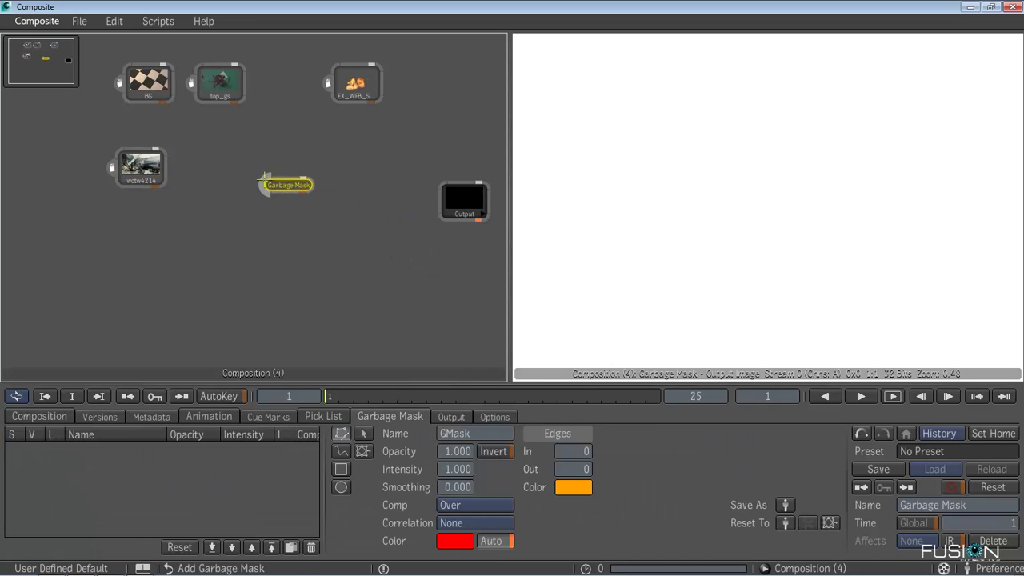
left_click_drag(265, 185, 162, 171)
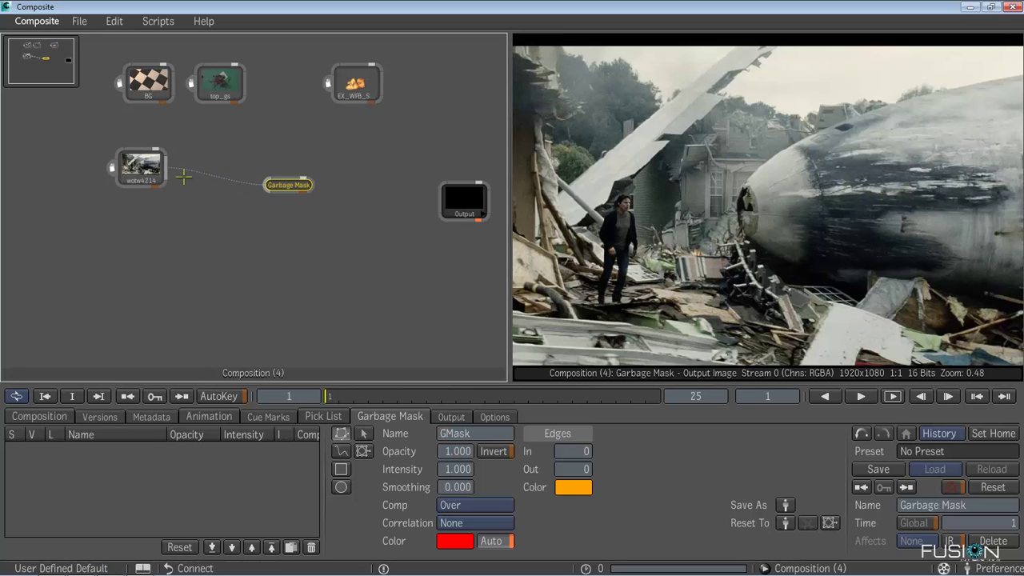
left_click_drag(295, 186, 462, 200)
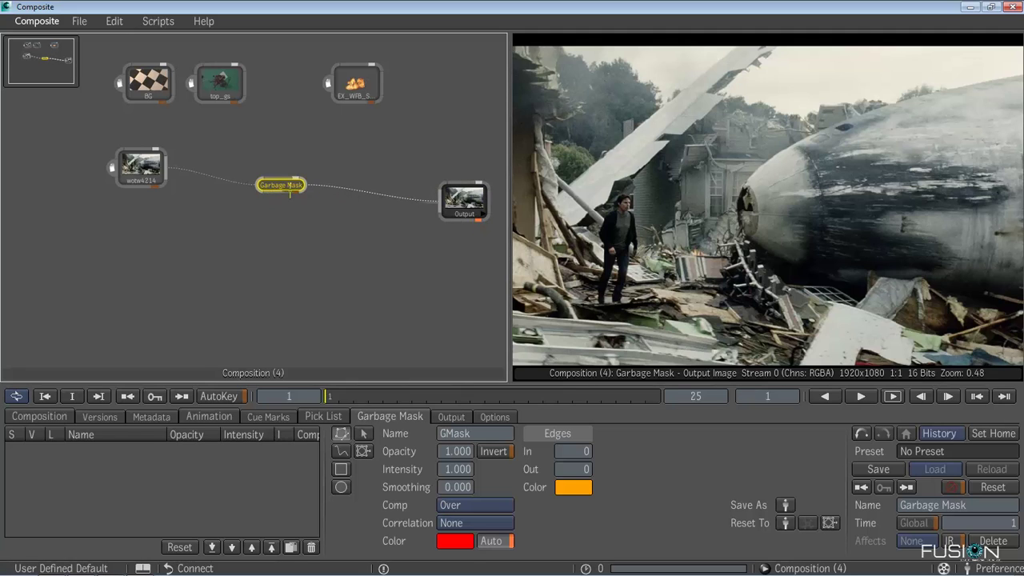
left_click_drag(276, 187, 270, 203)
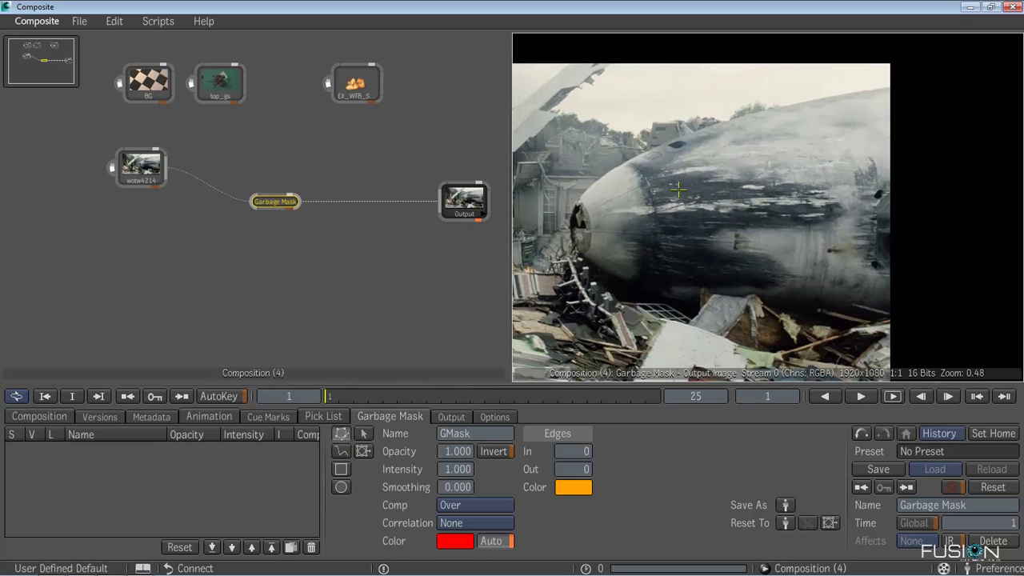
Enlarge the viewer to full screen and start the mask outline along the fuselage's upper edge, from the image border toward the nose.
key("F4")
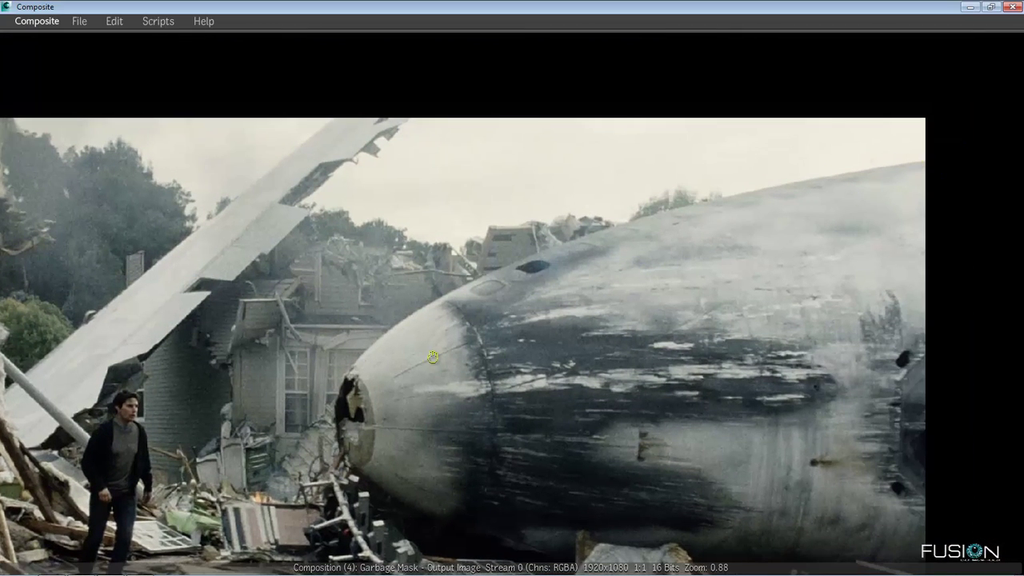
left_click_drag(446, 319, 469, 257)
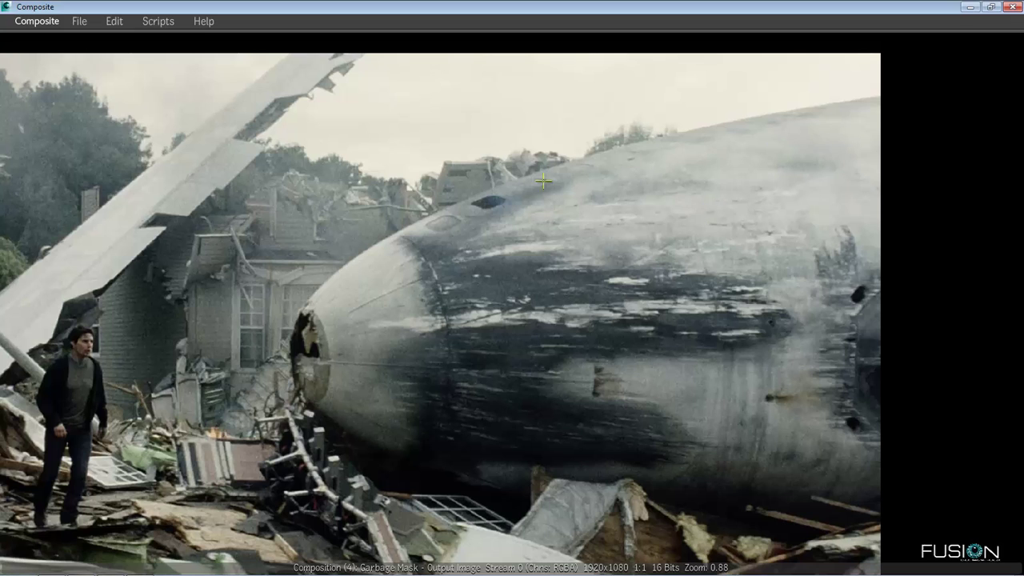
left_click_drag(636, 242, 590, 318)
scroll(839, 119, "up", 2)
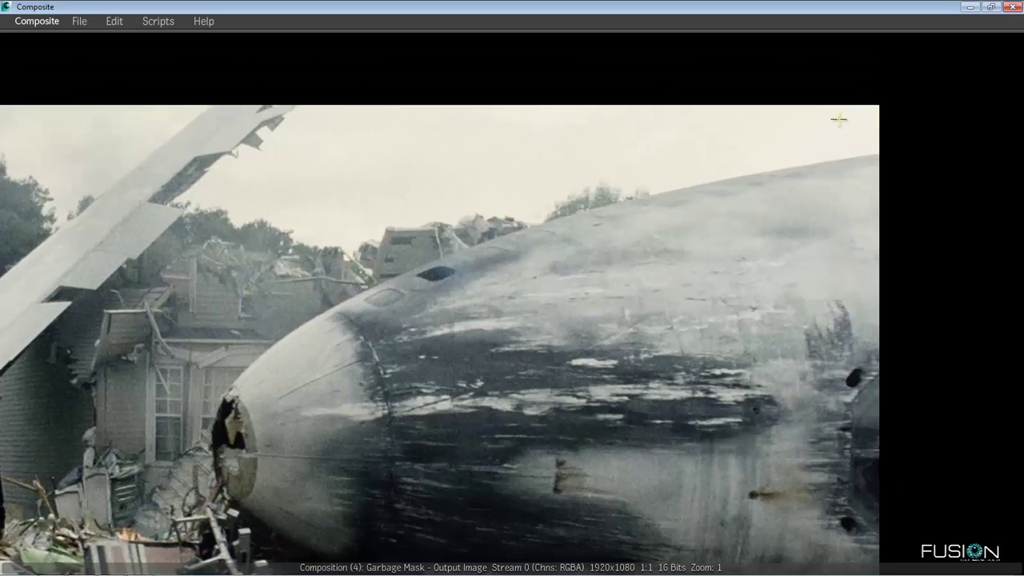
left_click_drag(852, 156, 818, 164)
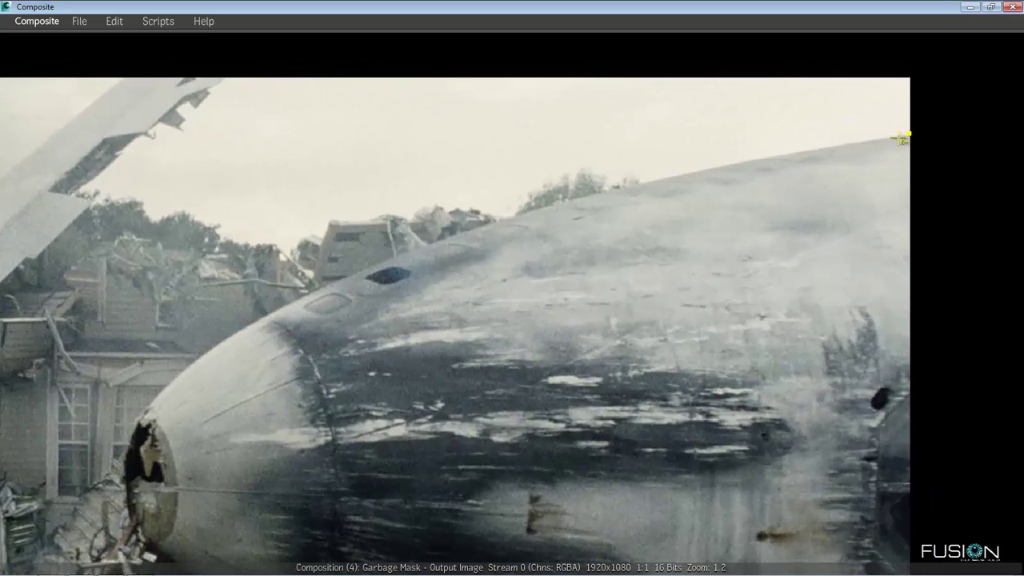
left_click(589, 195)
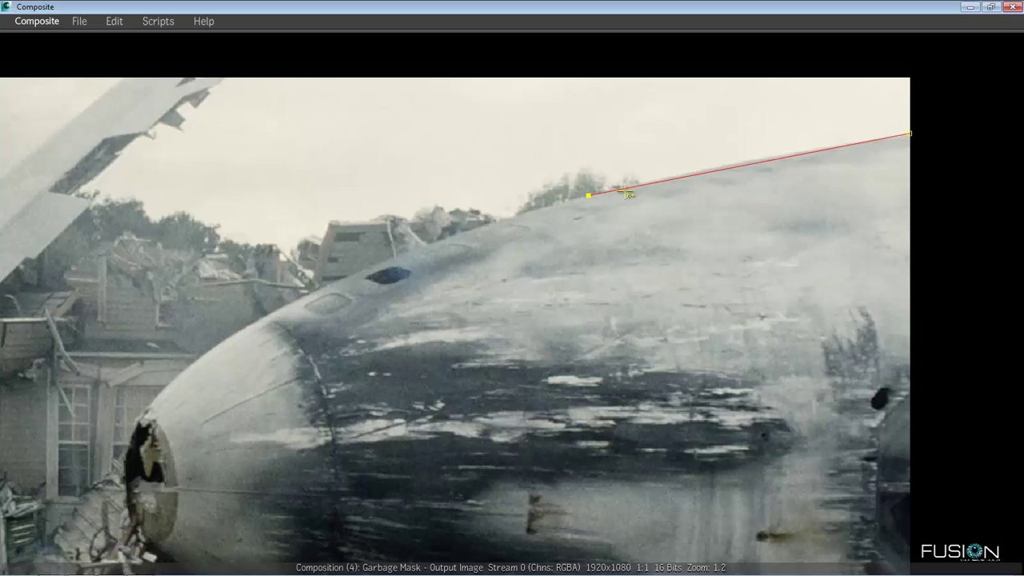
left_click_drag(702, 194, 708, 166)
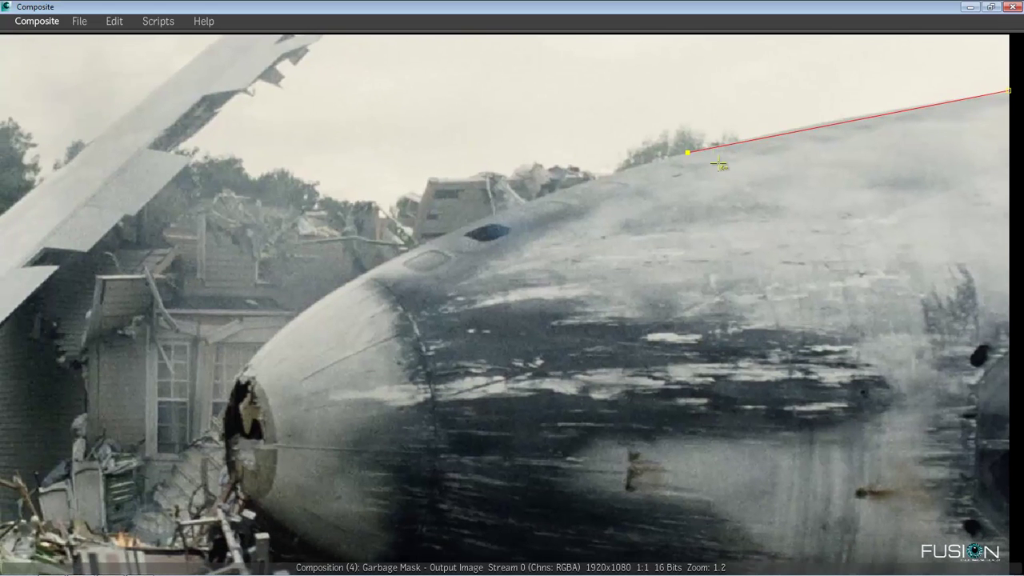
left_click(498, 210)
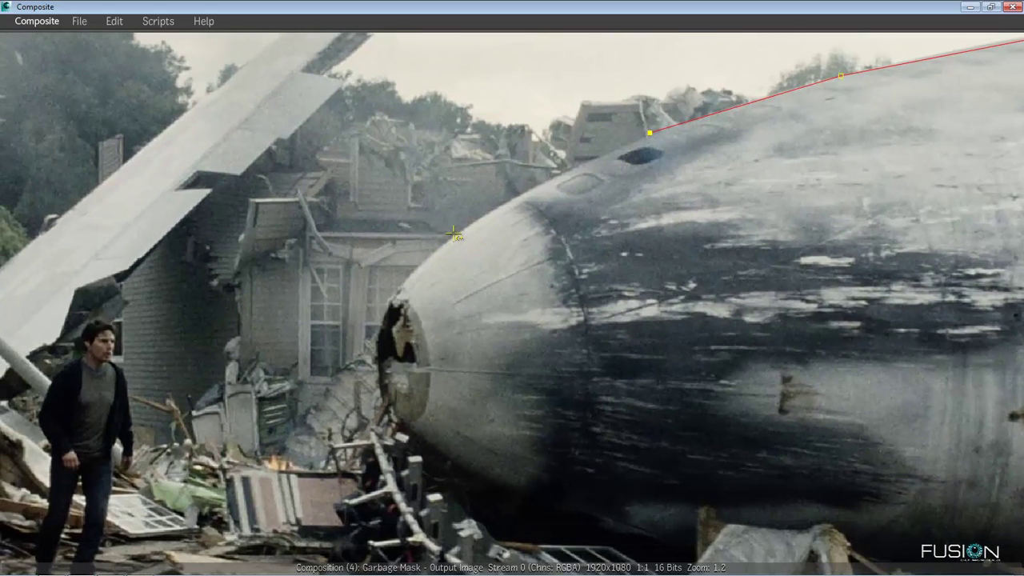
Continue the mask outline around the plane's nose with curved points, down to its underside.
left_click(453, 233)
left_click_drag(453, 234, 504, 202)
left_click(389, 300)
left_click_drag(389, 305, 374, 344)
left_click_drag(468, 327, 441, 210)
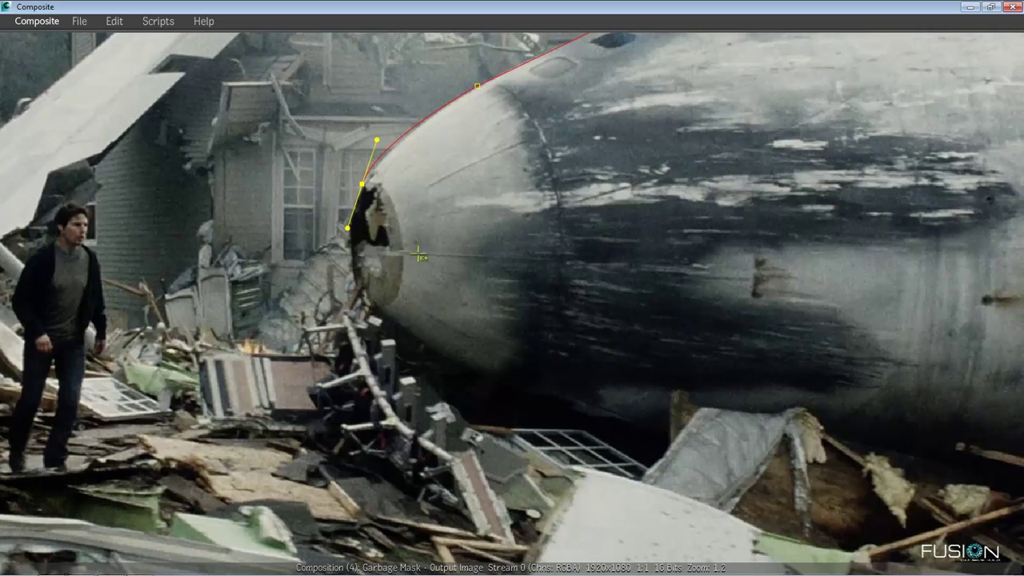
left_click_drag(411, 328, 475, 369)
Extend the mask outline along the fuselage's lower edge, above the debris, to just outside the image border.
left_click(611, 415)
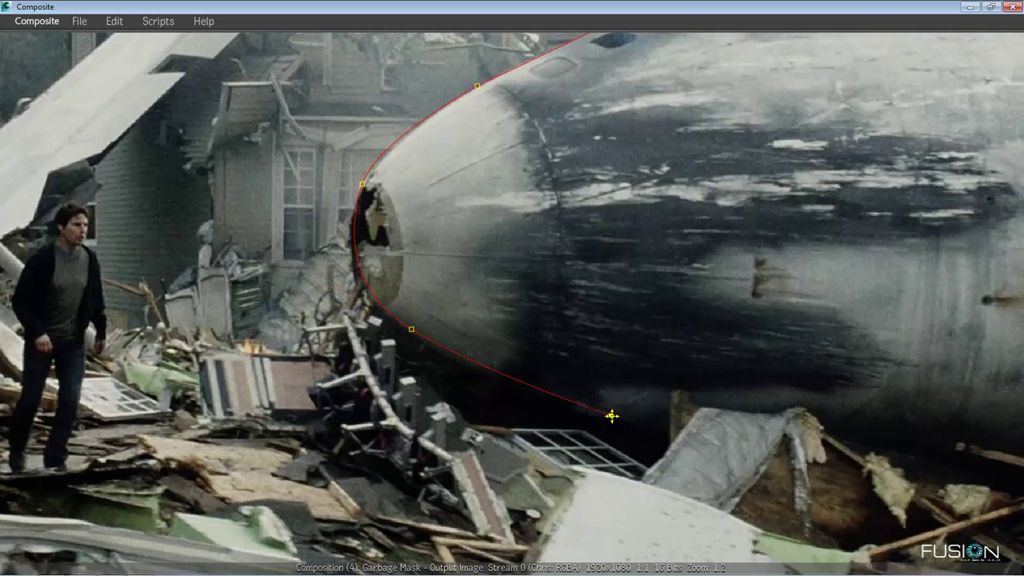
left_click_drag(707, 366, 513, 259)
left_click(708, 344)
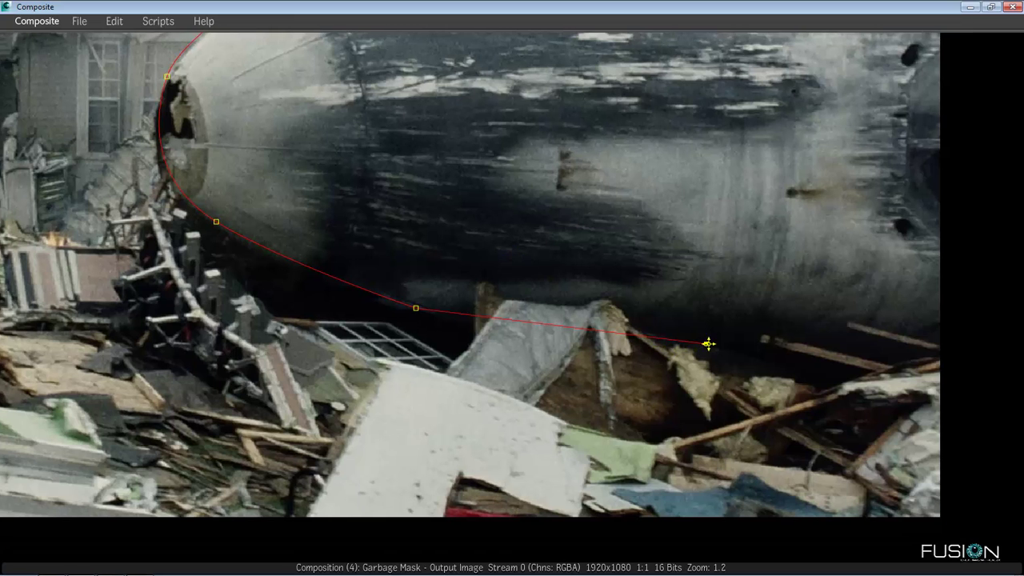
left_click(923, 355)
left_click(959, 359)
Add mask points up the black area outside the image and close the outline at its starting point.
left_click_drag(937, 296, 727, 416)
scroll(727, 416, "down", 1)
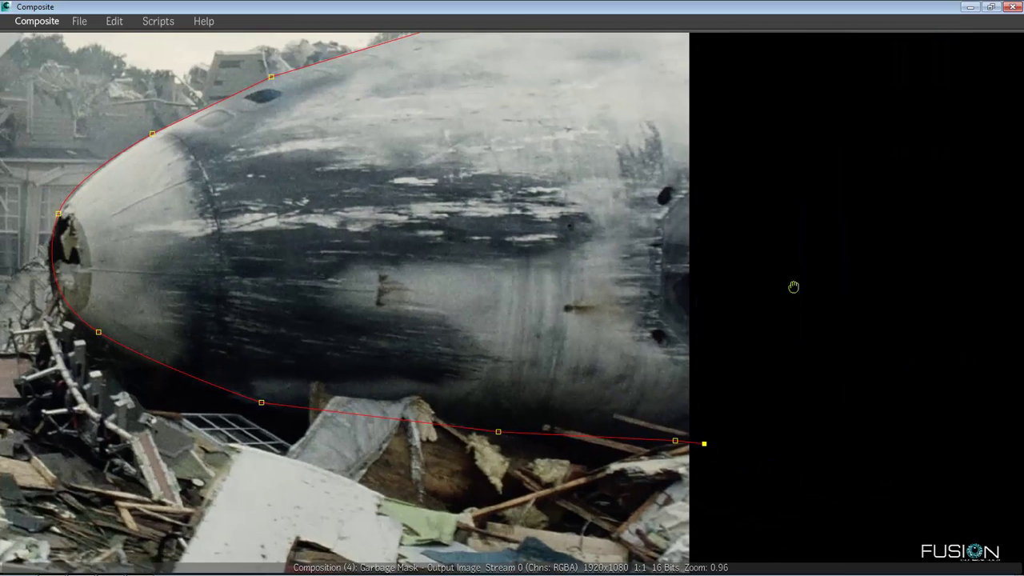
left_click(723, 336)
left_click(738, 147)
scroll(702, 132, "up", 2)
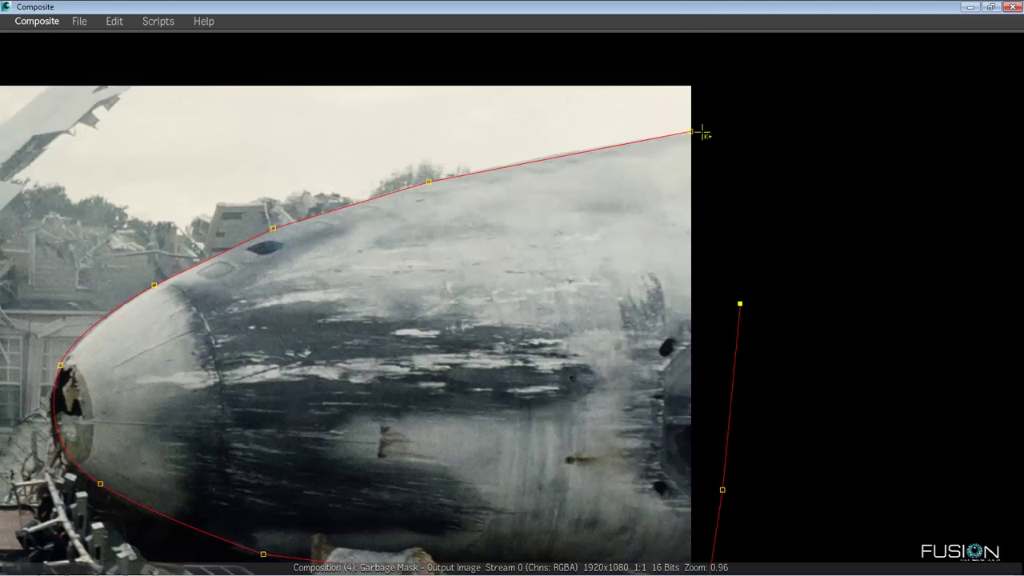
left_click(692, 131)
Move the mask's starting point slightly outside the image border so the outline covers the fuselage's cut-off upper corner.
left_click_drag(670, 200, 736, 75)
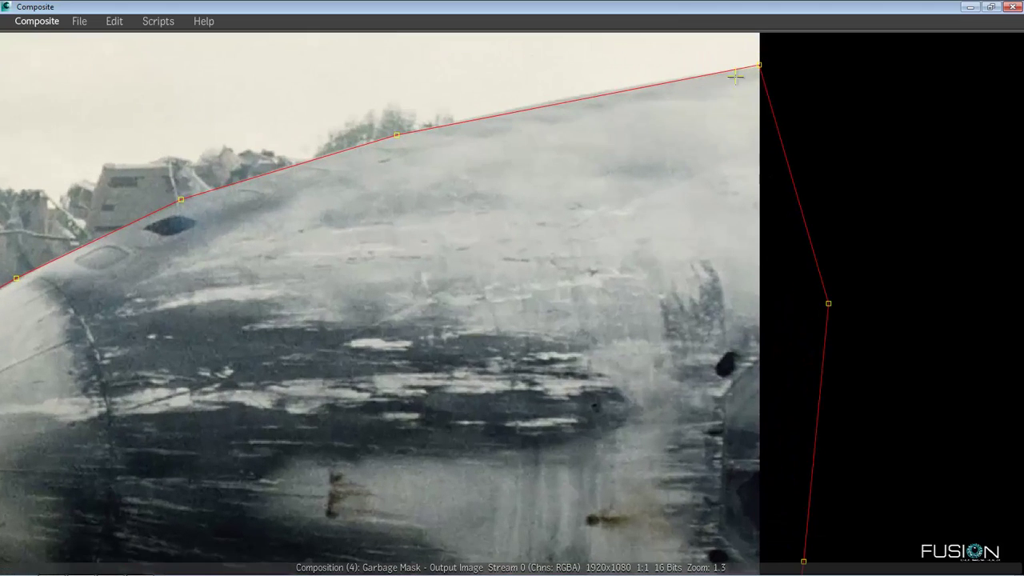
left_click_drag(733, 172, 652, 278)
scroll(653, 278, "up", 1)
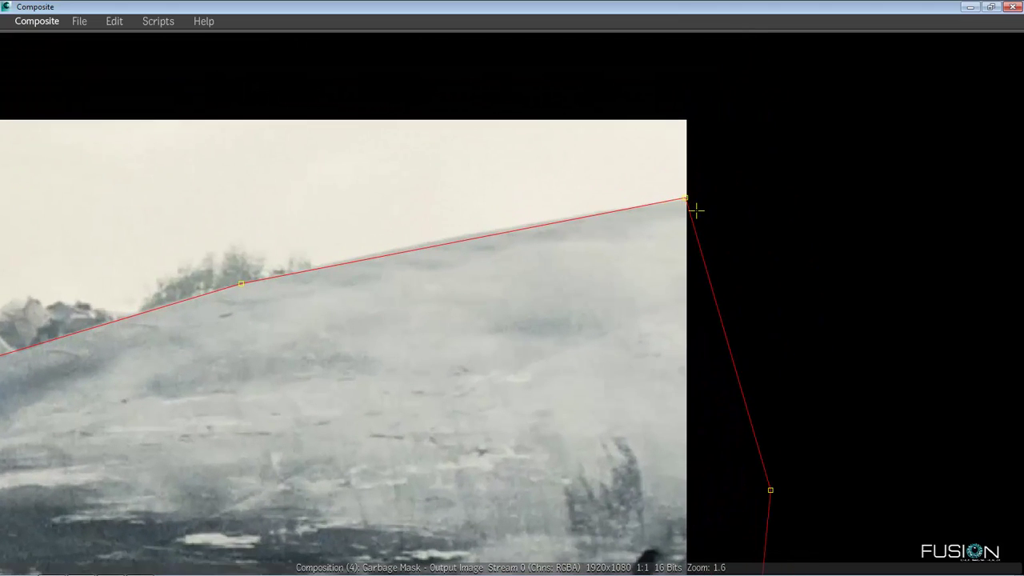
mouse_move(686, 199)
left_mouse_down()
mouse_move(704, 208)
mouse_move(700, 165)
mouse_move(704, 199)
left_mouse_up()
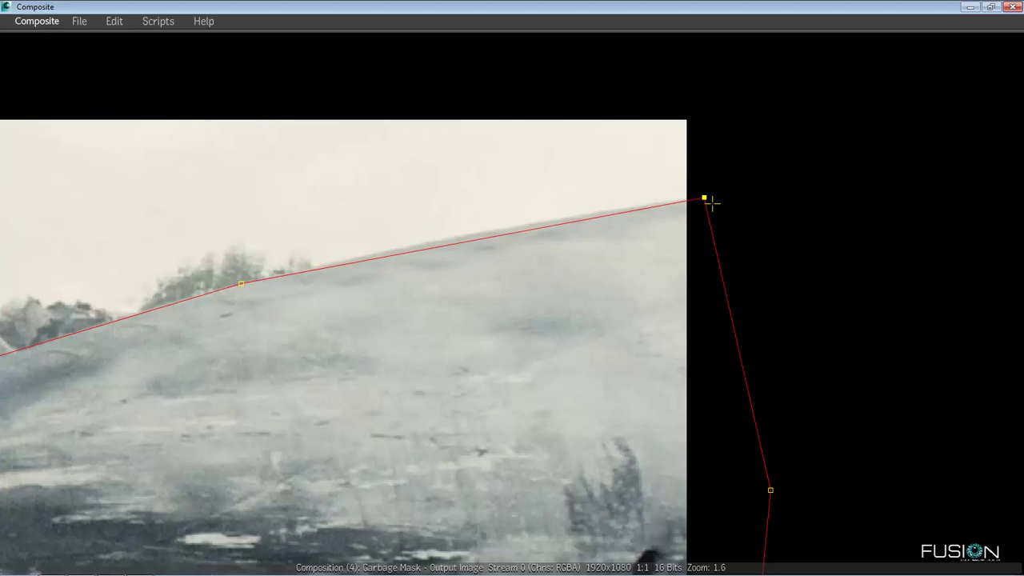
scroll(704, 195, "down", 3)
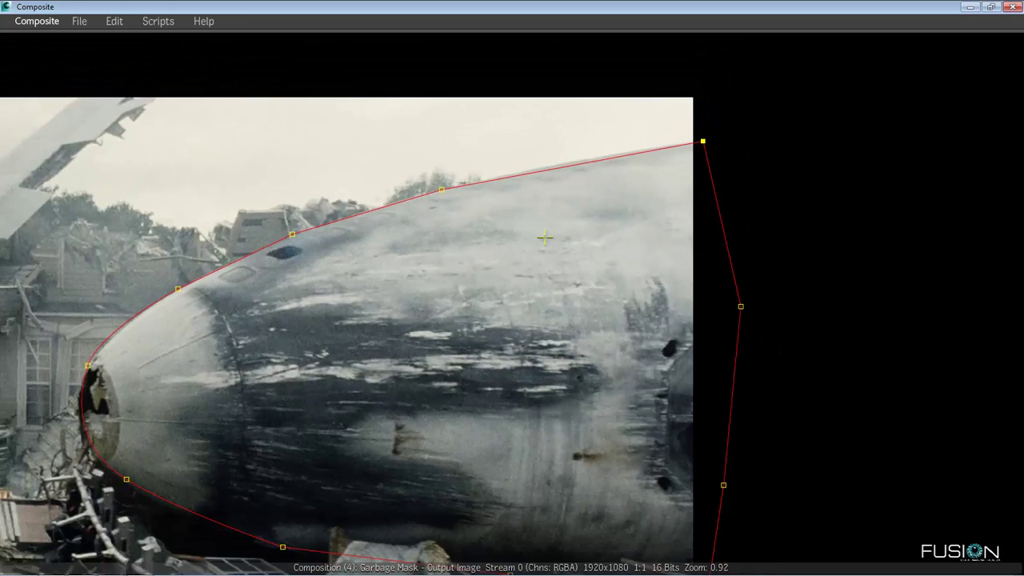
Try the Atop compositing mode on the fuselage mask shape and settle on Inside to isolate the fuselage.
key("F4")
scroll(791, 188, "down", 4)
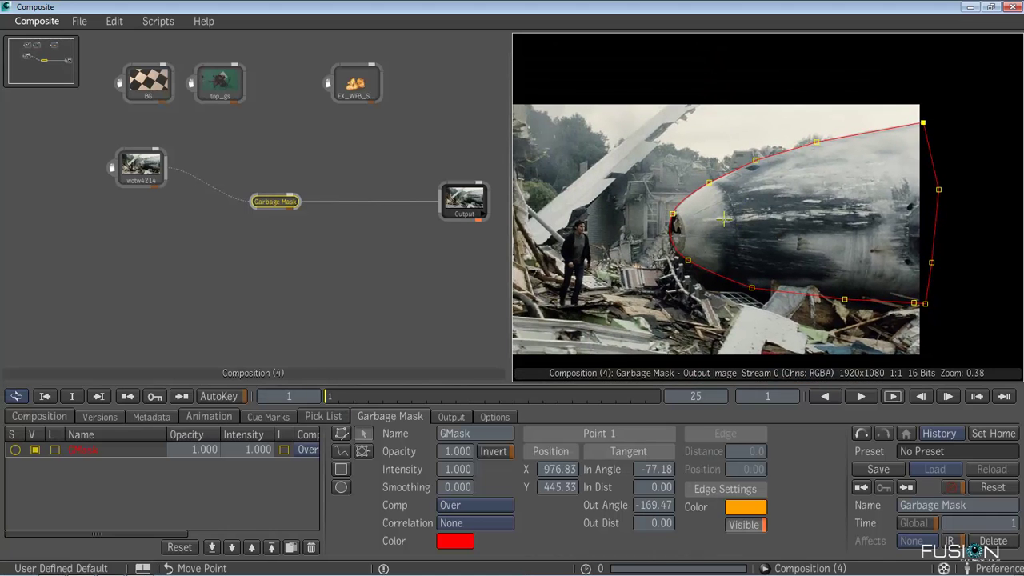
left_click_drag(794, 186, 817, 178)
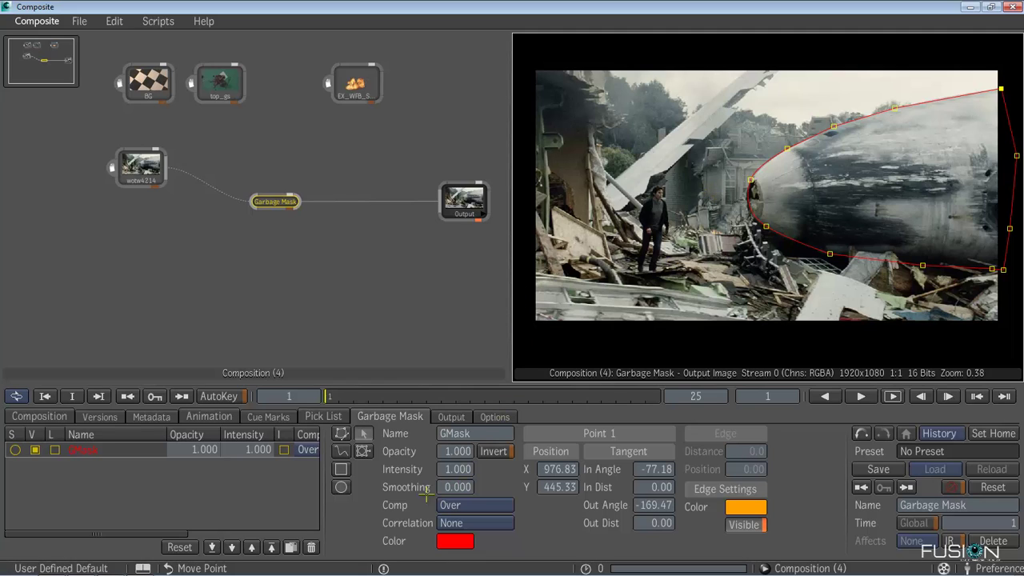
left_click(450, 502)
left_click(460, 427)
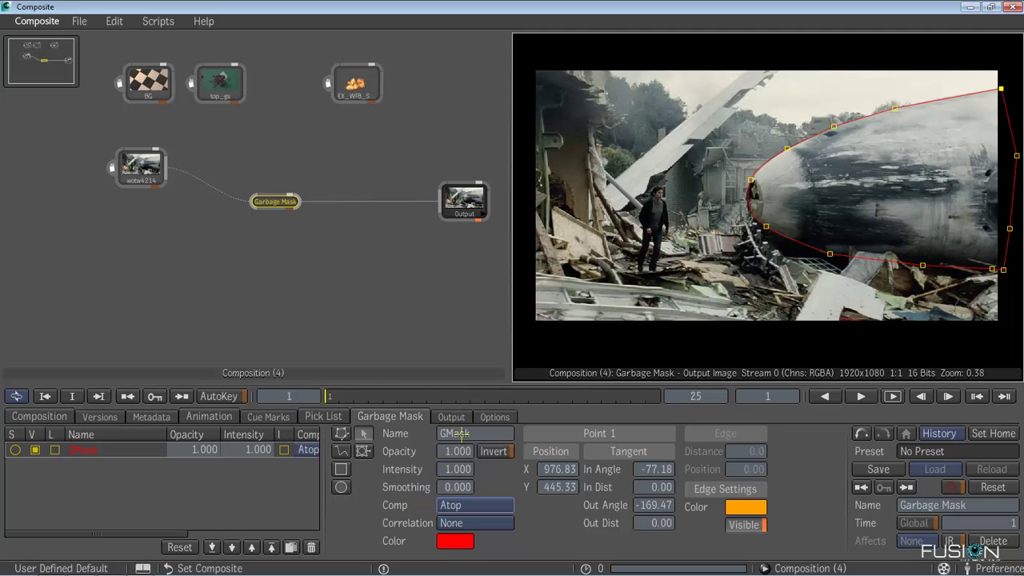
left_click(473, 510)
left_click(468, 448)
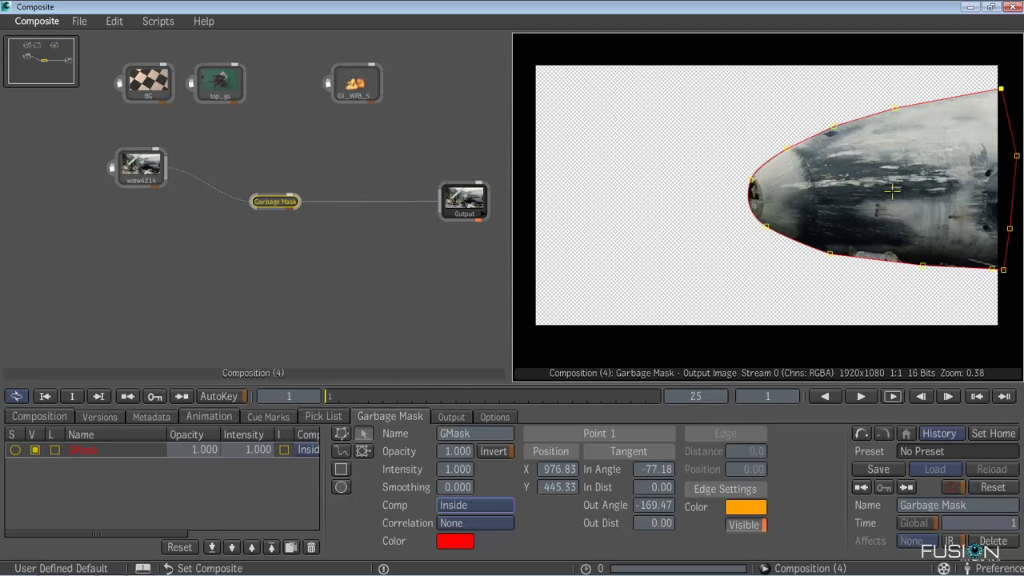
Place the EX_WFB explosion node below the wotw4214 node and bring the Garbage Mask node closer to wotw4214.
left_click_drag(359, 91, 157, 259)
left_click(276, 202)
key("1")
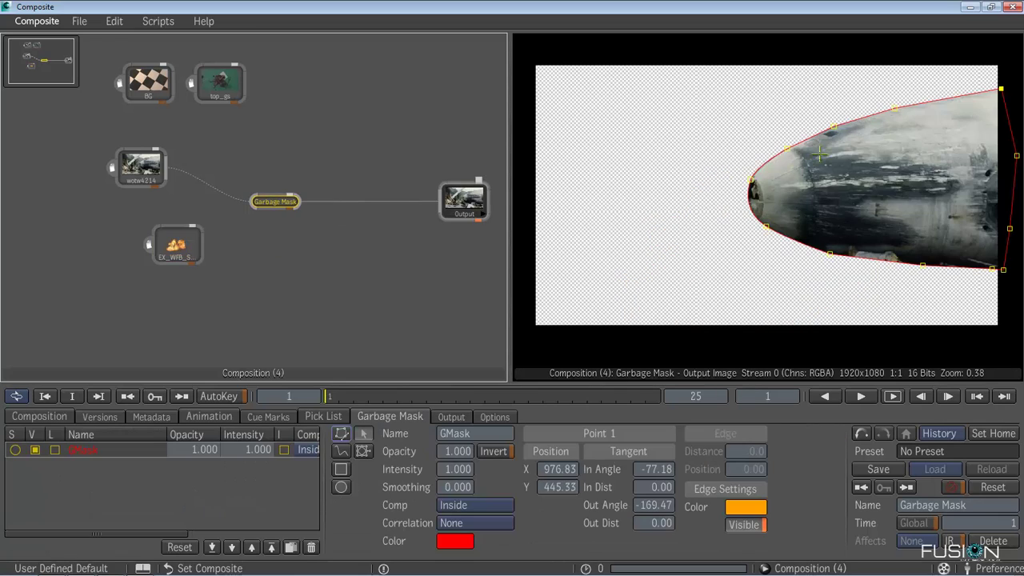
left_click(143, 178)
key("1")
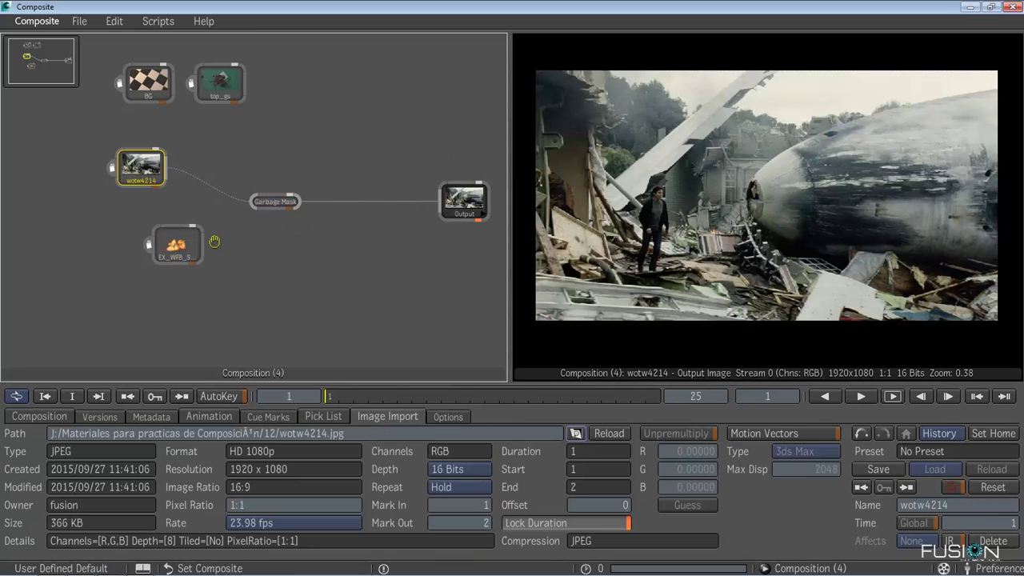
left_click_drag(180, 247, 168, 258)
left_click(260, 206)
left_click_drag(260, 203, 223, 193)
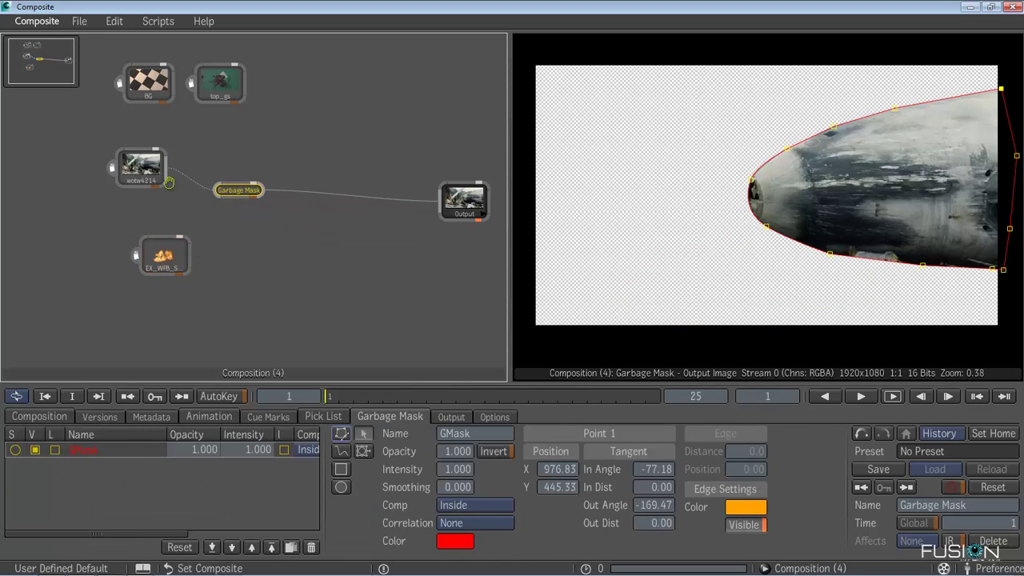
Shift the wotw4214 and explosion nodes further away from the Garbage Mask node and display the Garbage Mask result.
left_click(141, 166)
key("1")
left_click_drag(141, 166, 120, 163)
left_click(164, 259)
key("1")
left_click_drag(163, 259, 123, 272)
left_click(224, 198)
key("1")
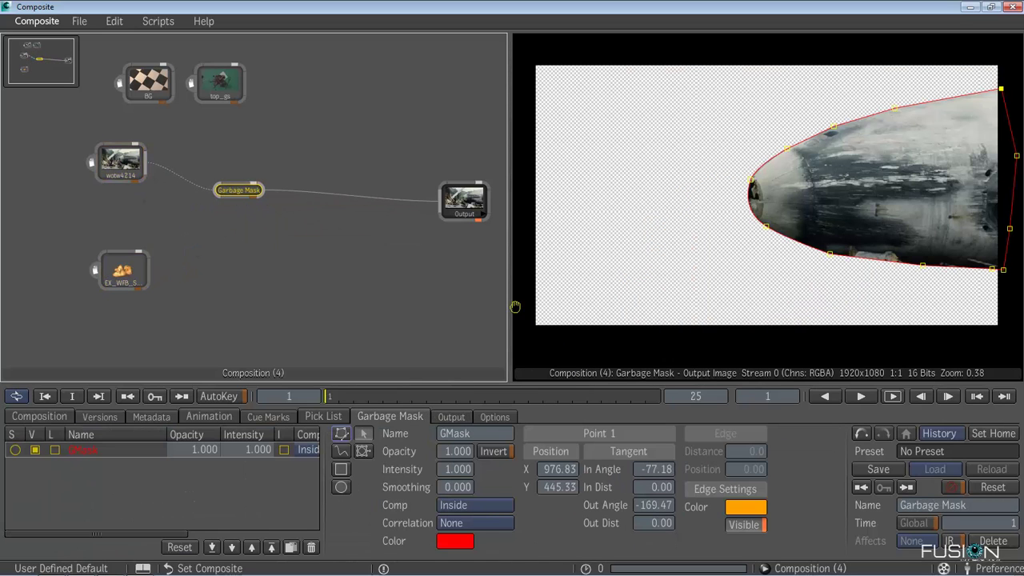
Try the Outside mode and the Invert option on the mask shape, returning it to Inside without inversion.
left_click(444, 505)
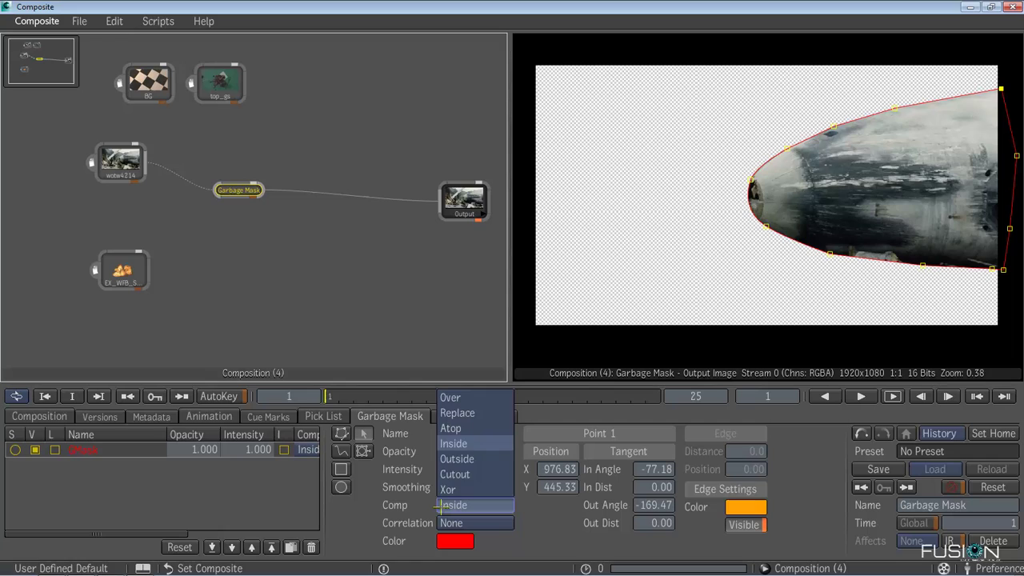
left_click(468, 468)
left_click(472, 505)
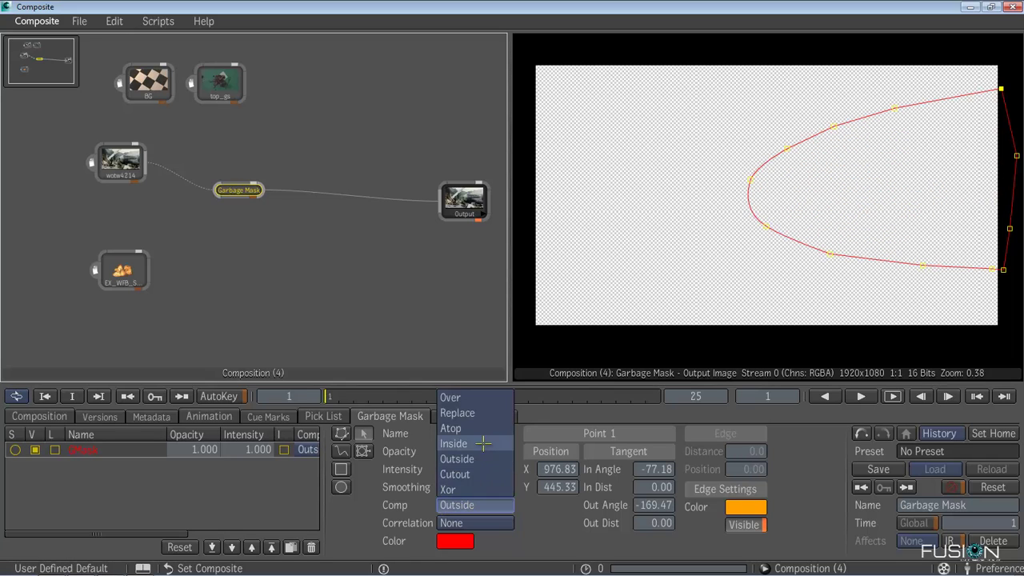
left_click(460, 451)
left_click(310, 450)
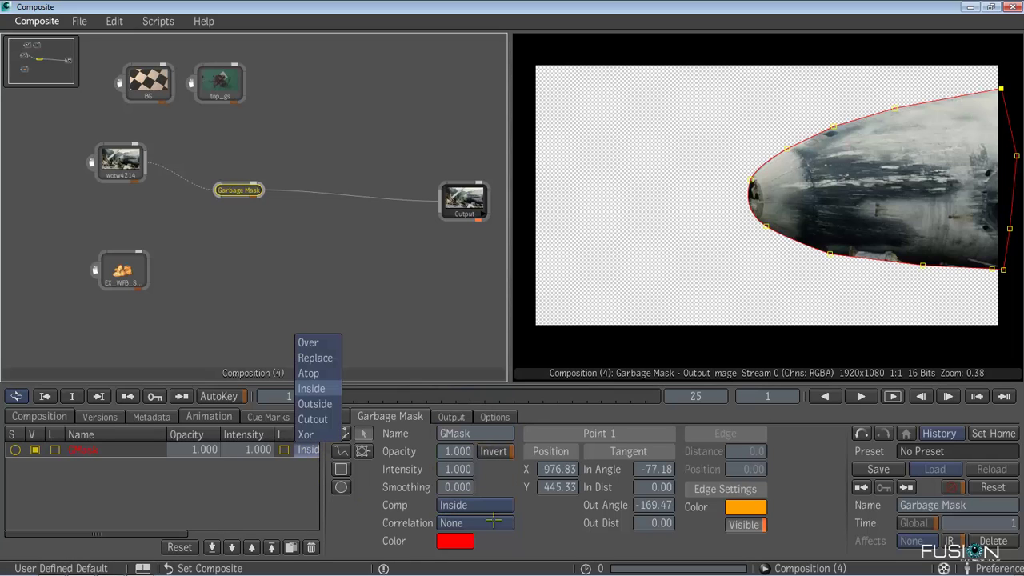
left_click(494, 454)
left_click(494, 452)
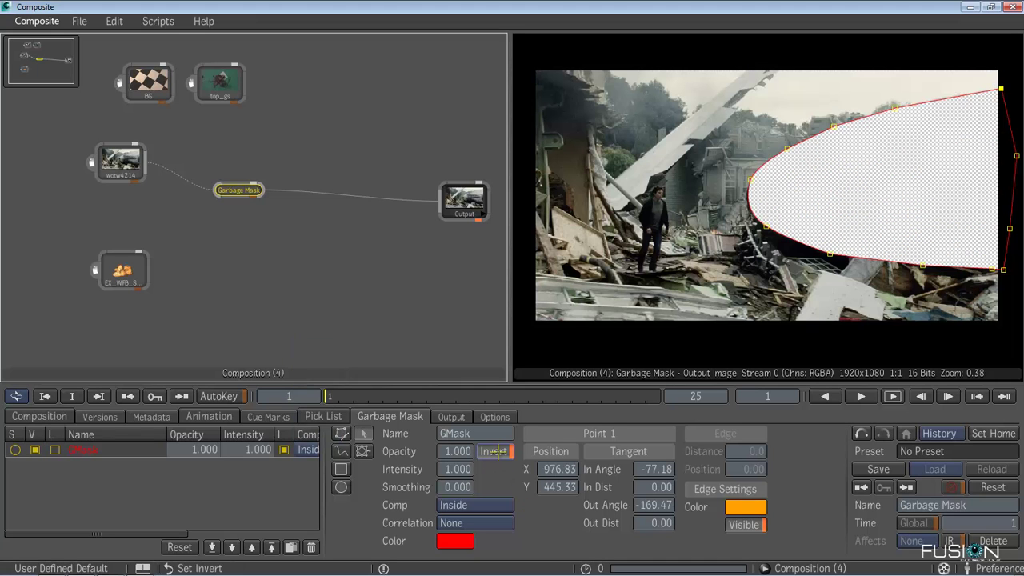
left_click(494, 452)
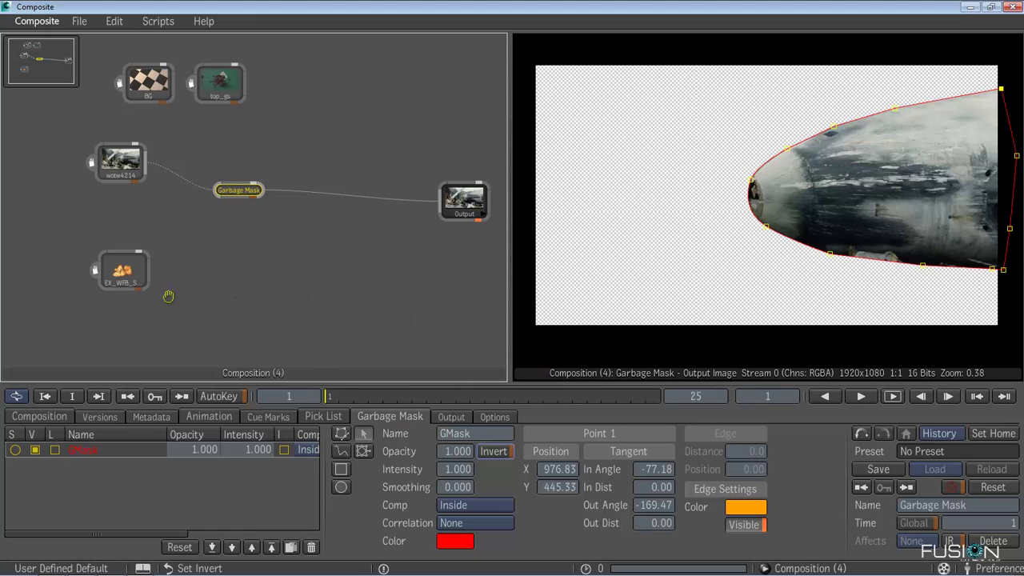
Compare the explosion image, the original wotw4214 image and the masked fuselage in the viewer.
left_click(122, 270)
key("1")
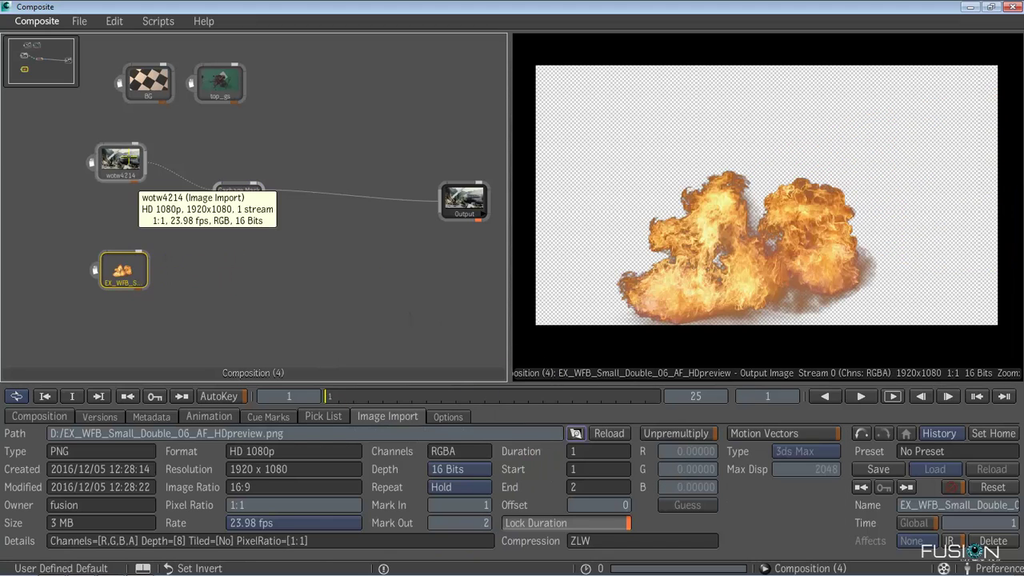
left_click(120, 162)
key("1")
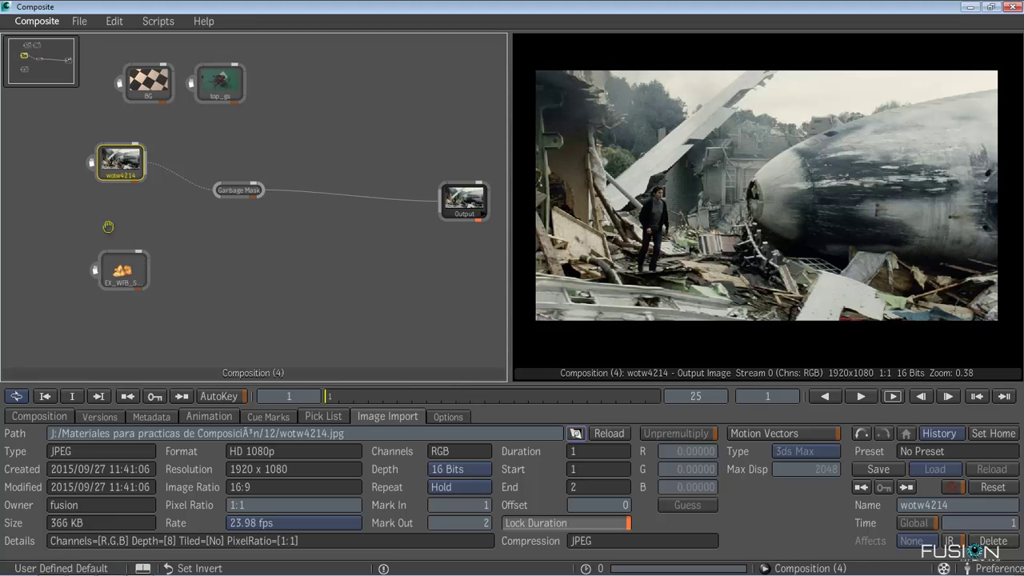
left_click(240, 192)
key("1")
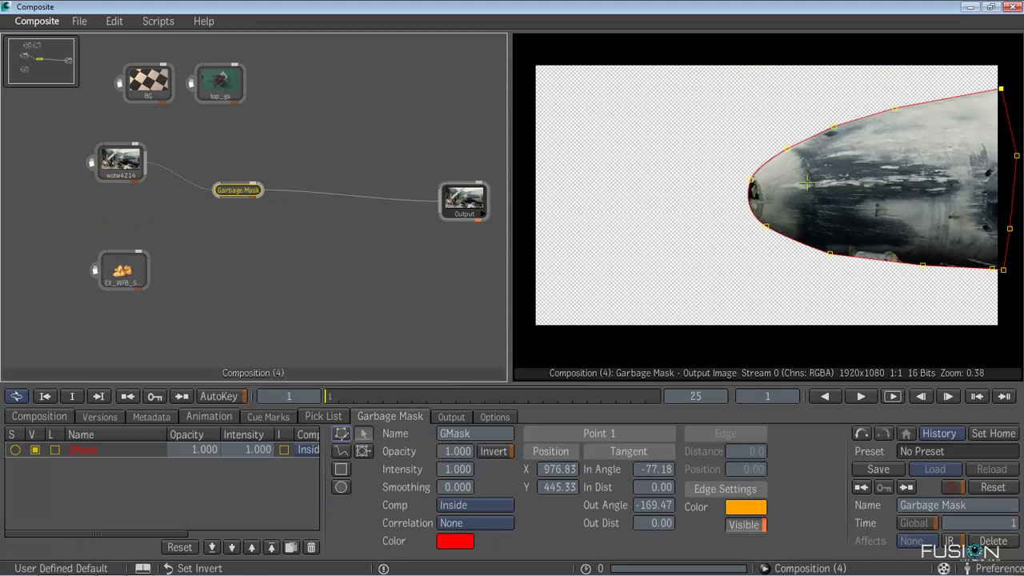
left_click(122, 272)
key("1")
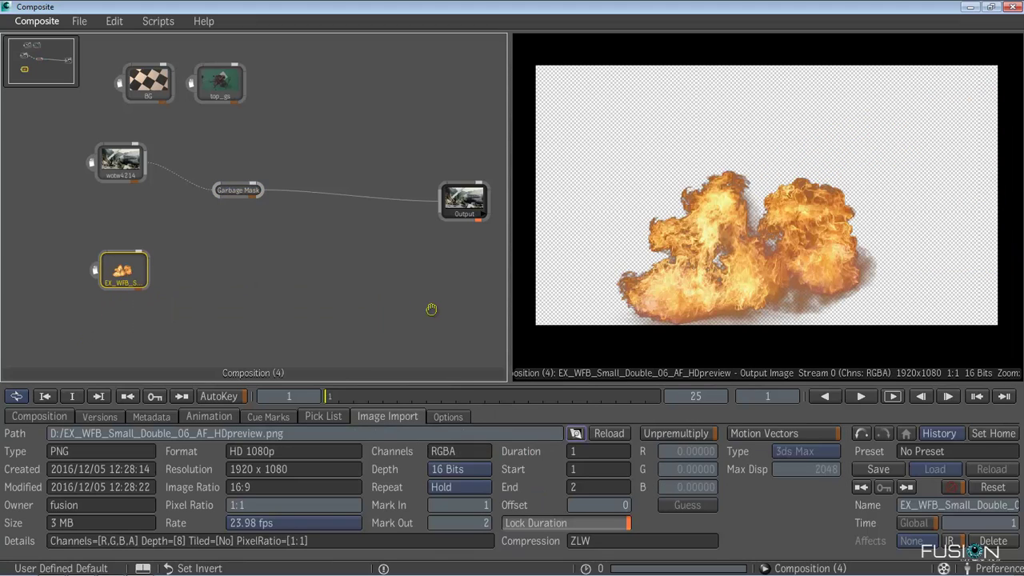
Add a Blend & Comp node from the Composition tools and place it between the Garbage Mask and Output nodes, below their connection.
mouse_move(865, 201)
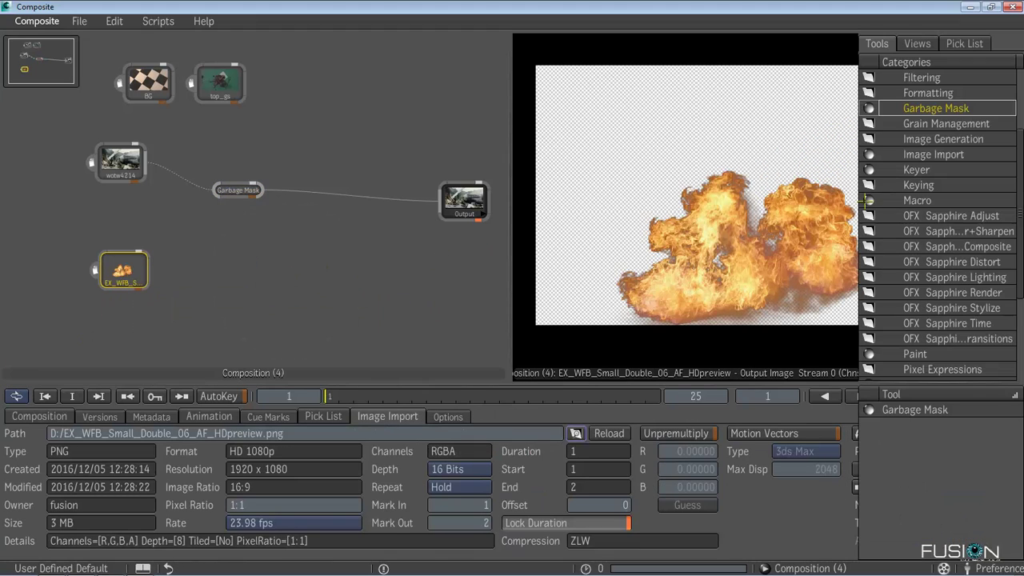
scroll(950, 84, "up", 3)
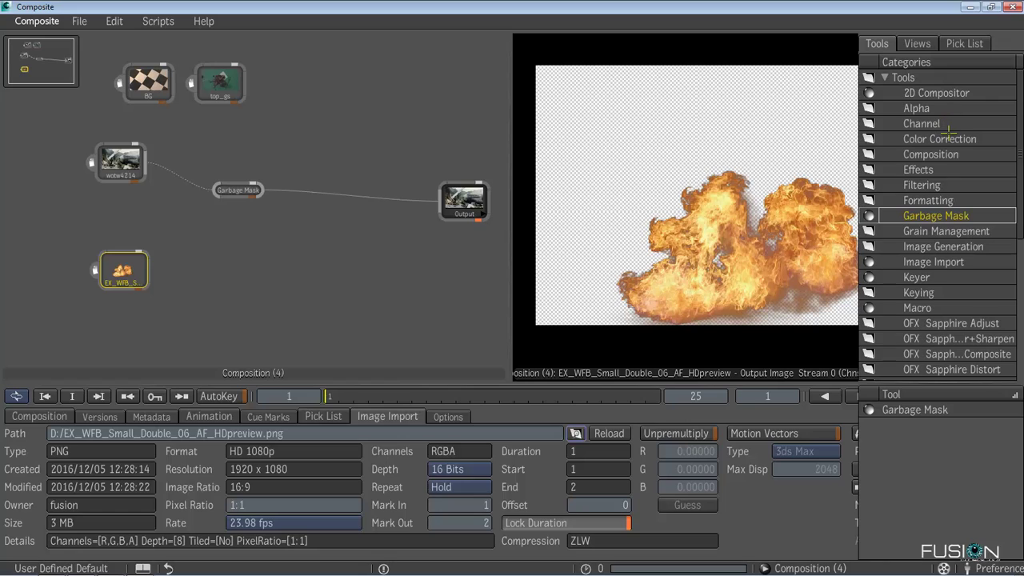
left_click(931, 154)
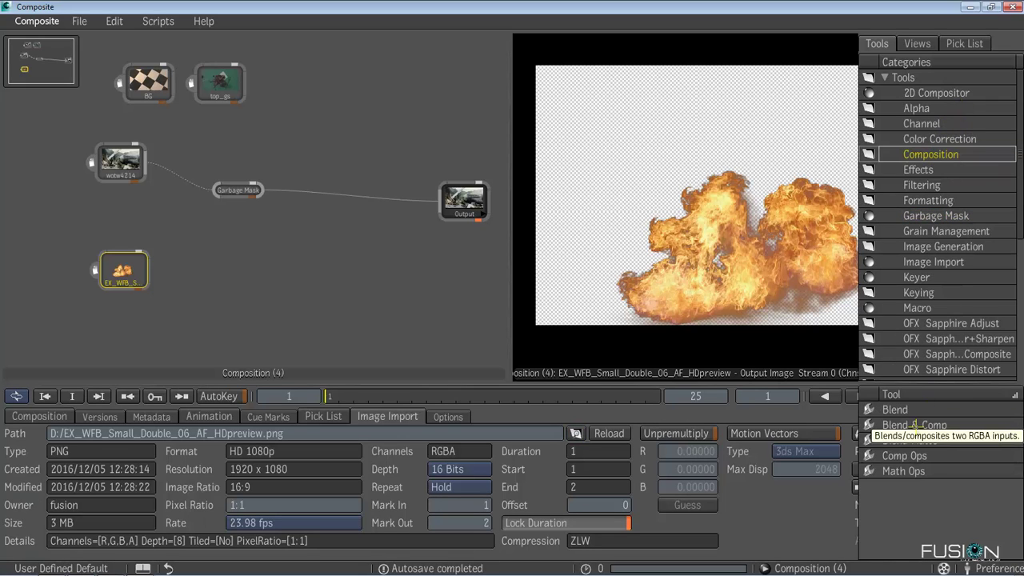
left_click_drag(914, 426, 355, 260)
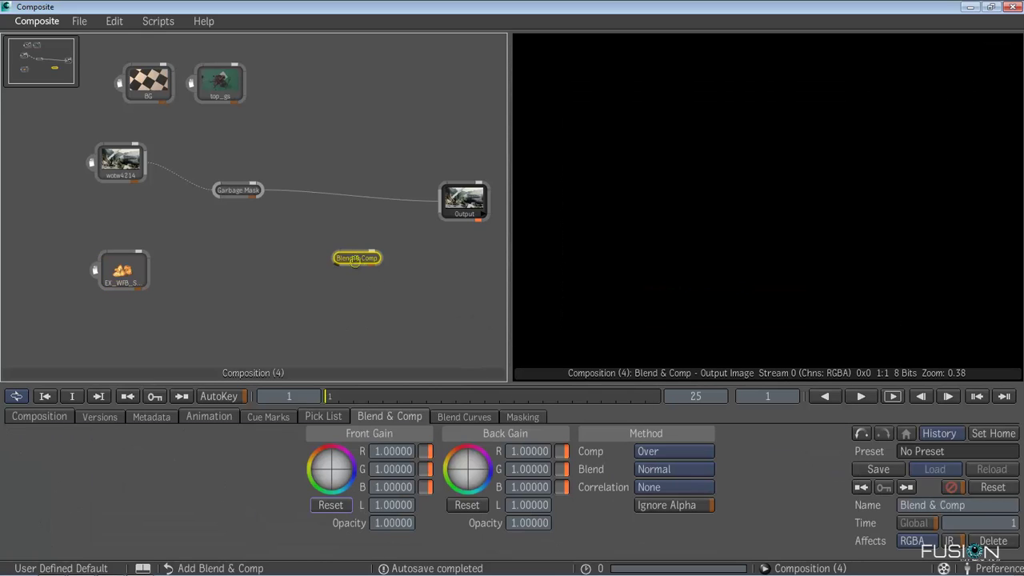
scroll(354, 260, "up", 2)
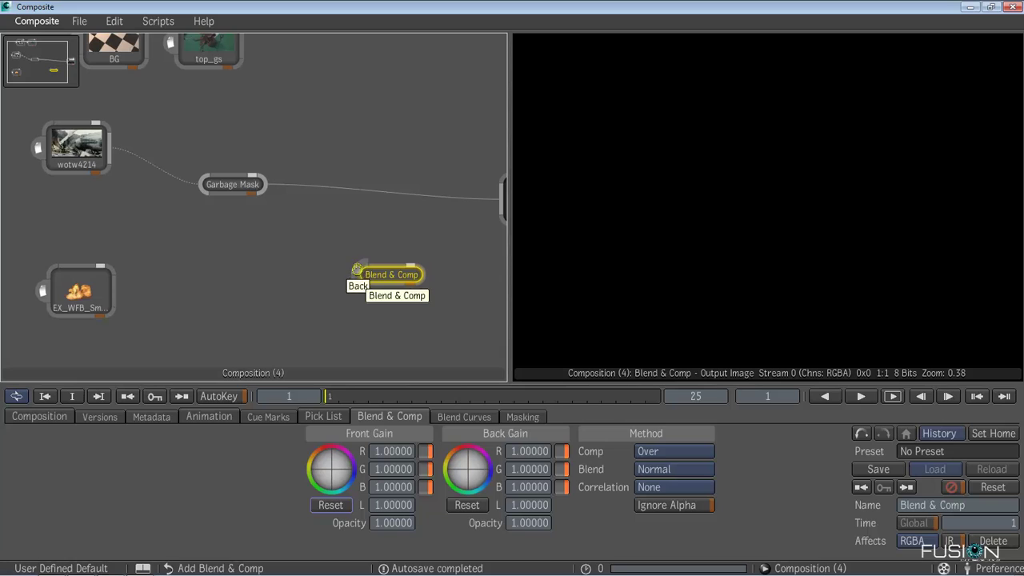
left_click_drag(365, 265, 326, 249)
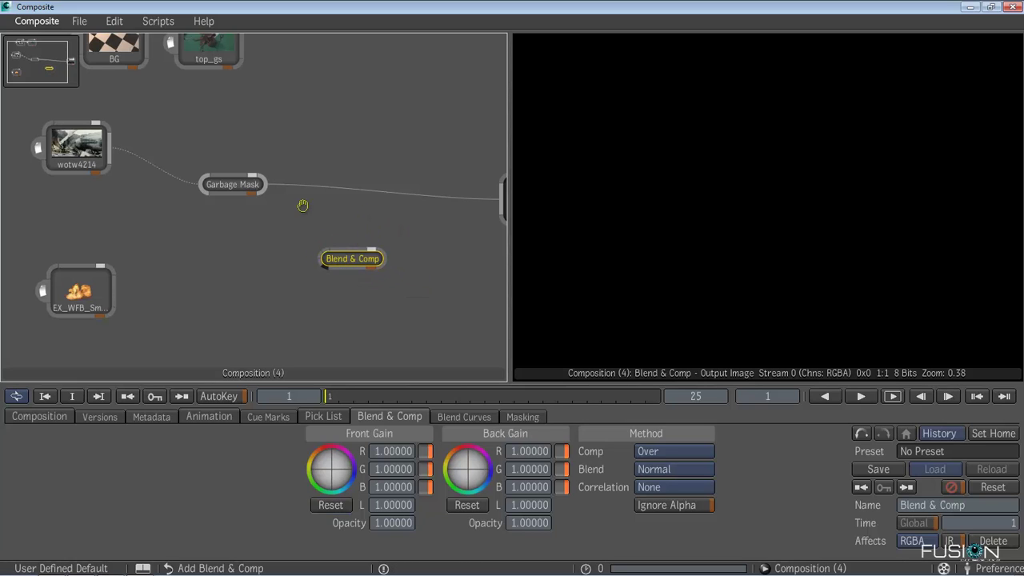
left_click(327, 227)
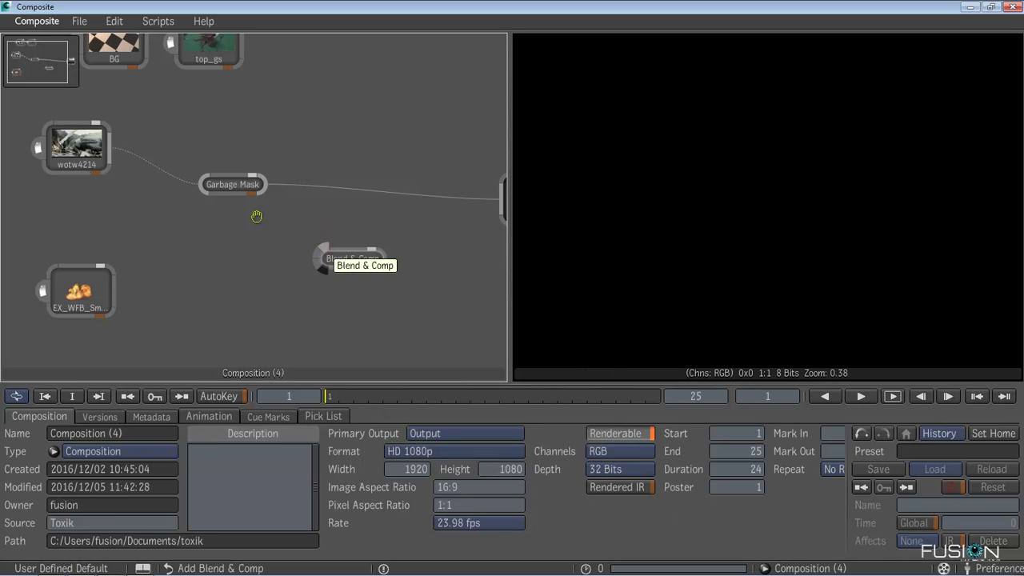
Connect the Garbage Mask to Blend & Comp's front input and the explosion to its back input, comparing the result with wotw4214.
left_click(236, 185)
key("1")
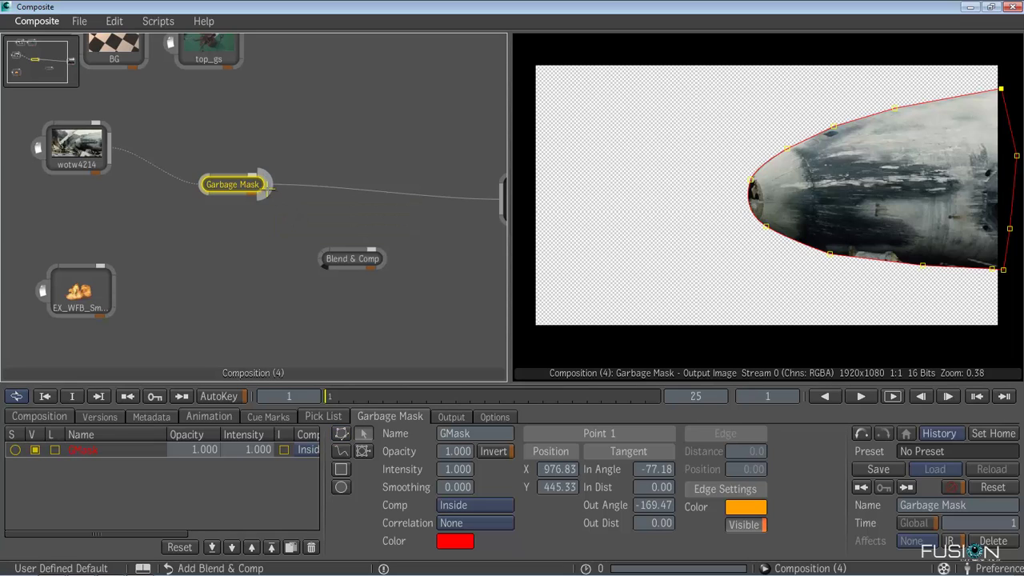
left_click_drag(264, 183, 88, 290)
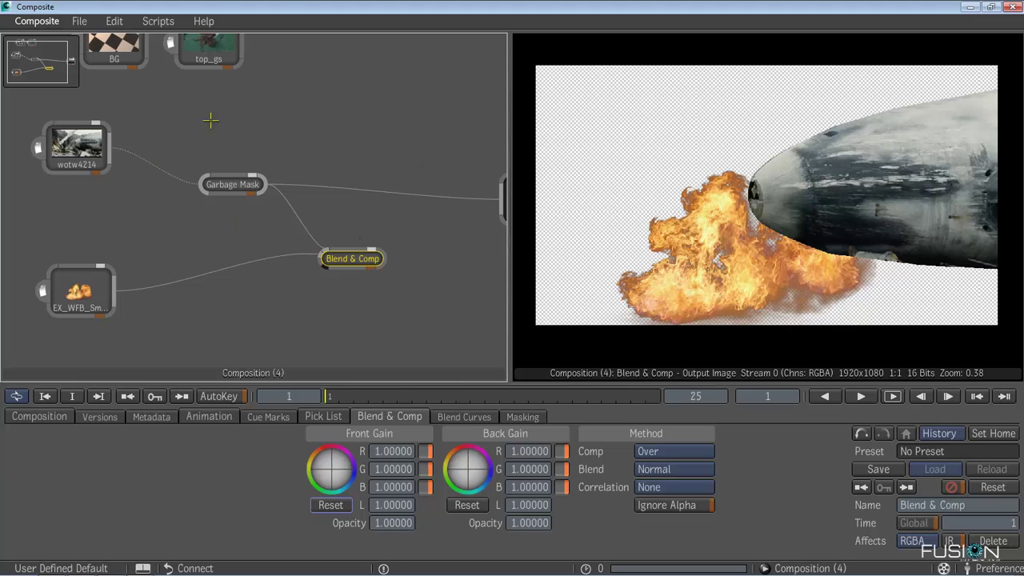
left_click(77, 146)
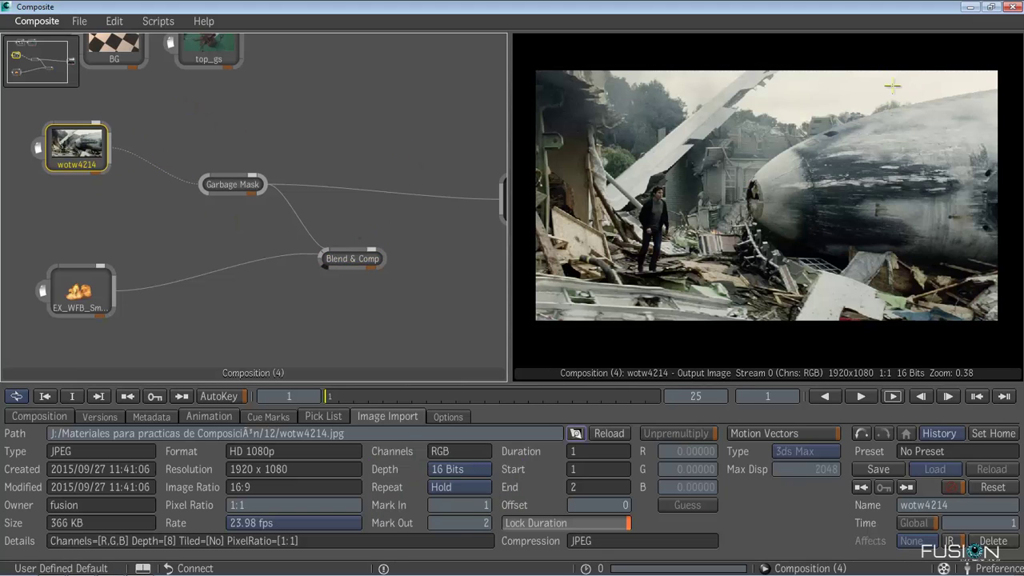
left_click(351, 256)
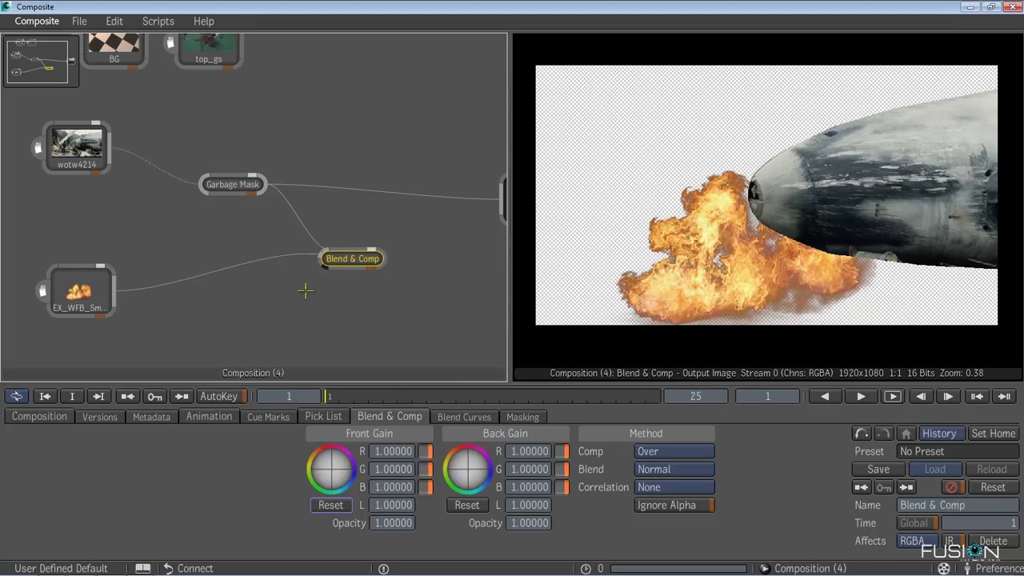
Insert a 2D Transform node from the Transform tools into the connection between the explosion and Blend & Comp.
mouse_move(1022, 263)
scroll(969, 240, "down", 7)
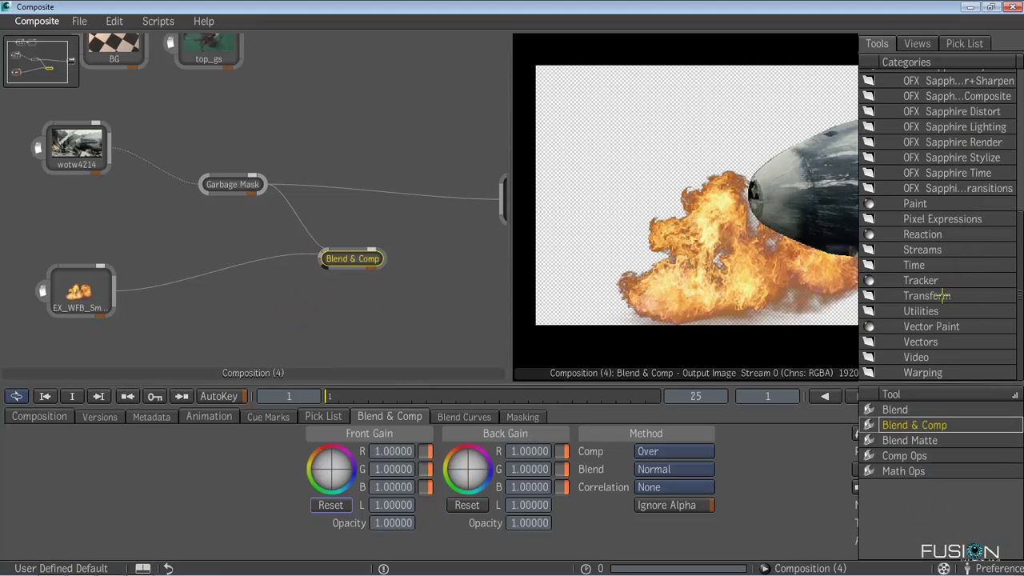
left_click(928, 296)
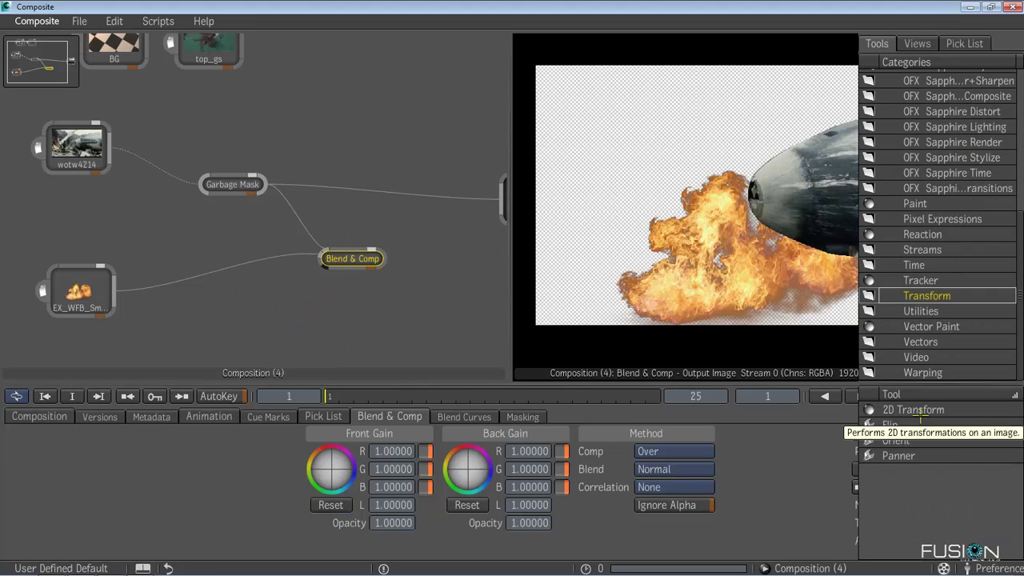
left_click_drag(912, 409, 196, 271)
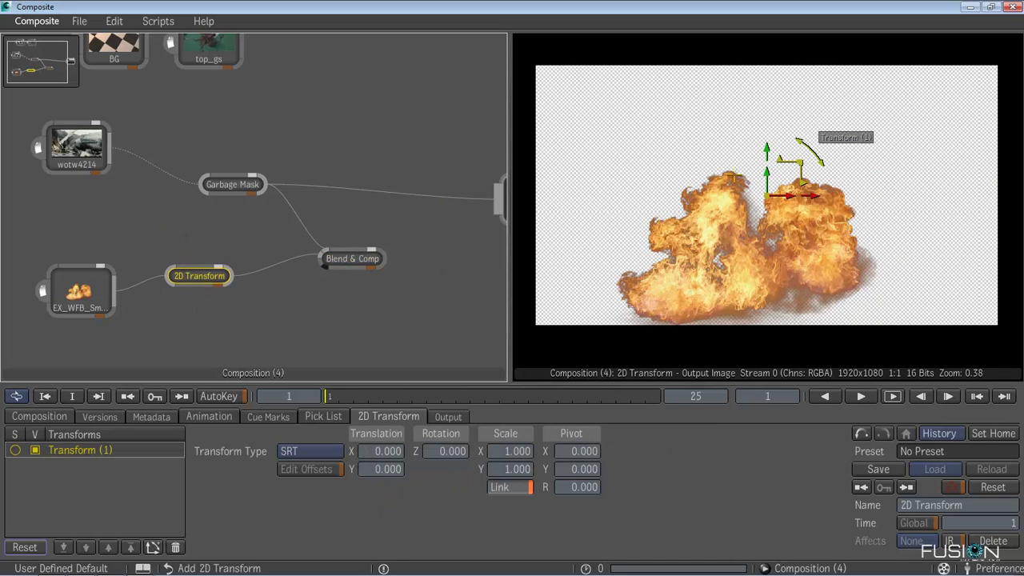
Move the explosion up and to the right behind the fuselage, to a translation of about X 737, Y 705.
left_click_drag(766, 149, 909, 88)
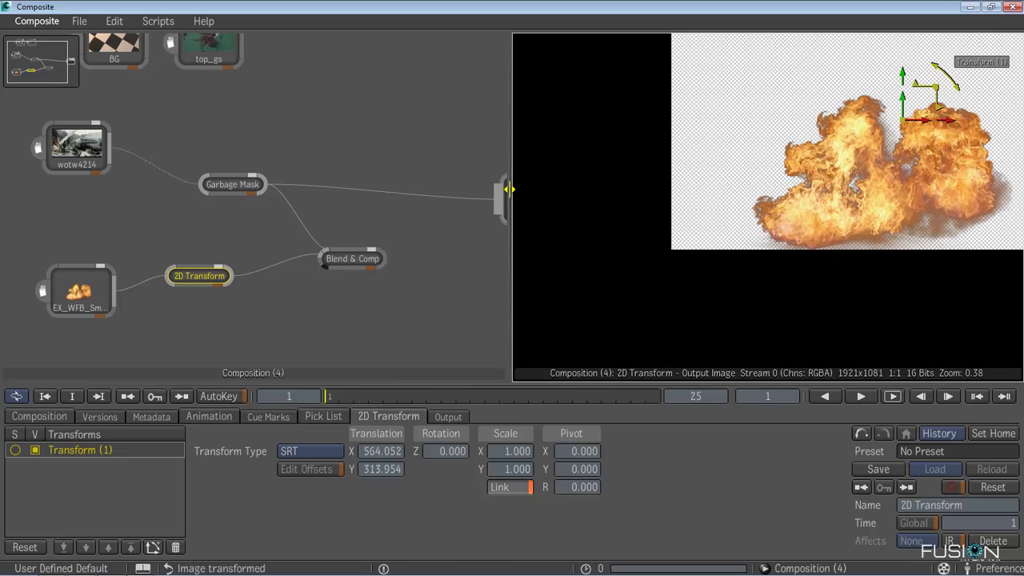
left_click(343, 262)
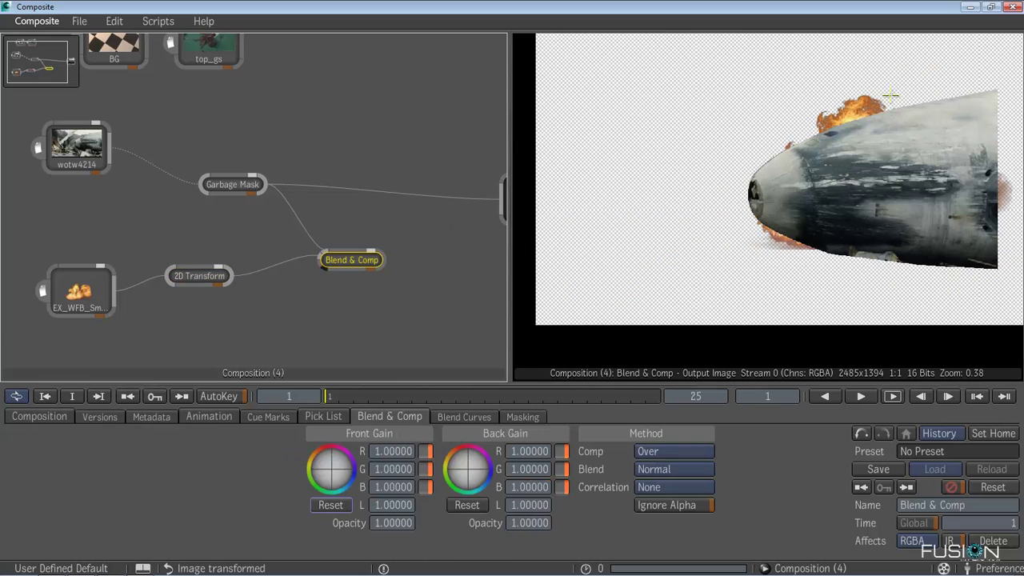
left_click(211, 281)
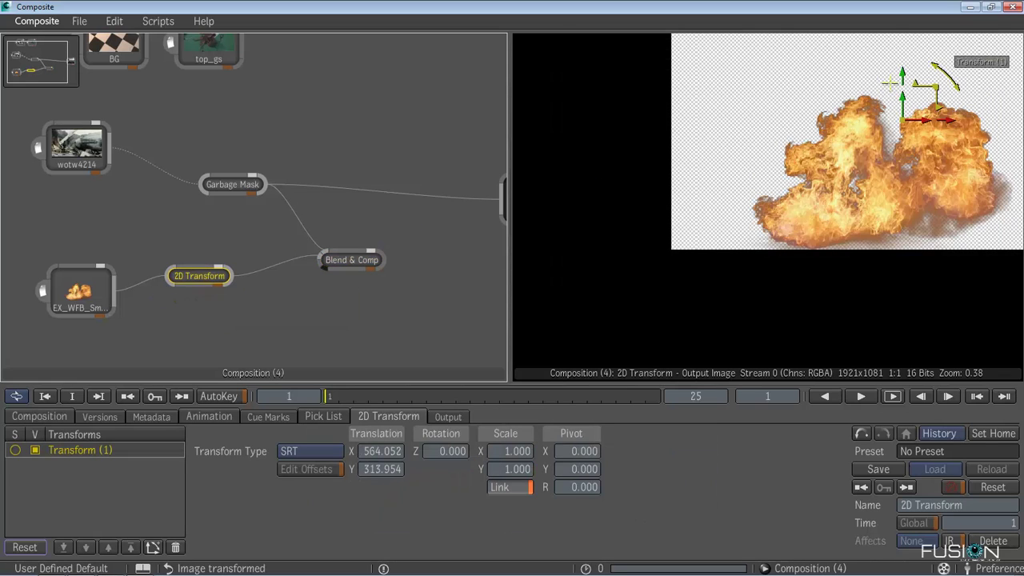
scroll(900, 108, "down", 2)
left_click_drag(841, 128, 768, 161)
left_click_drag(801, 124, 806, 50)
left_click_drag(850, 93, 883, 93)
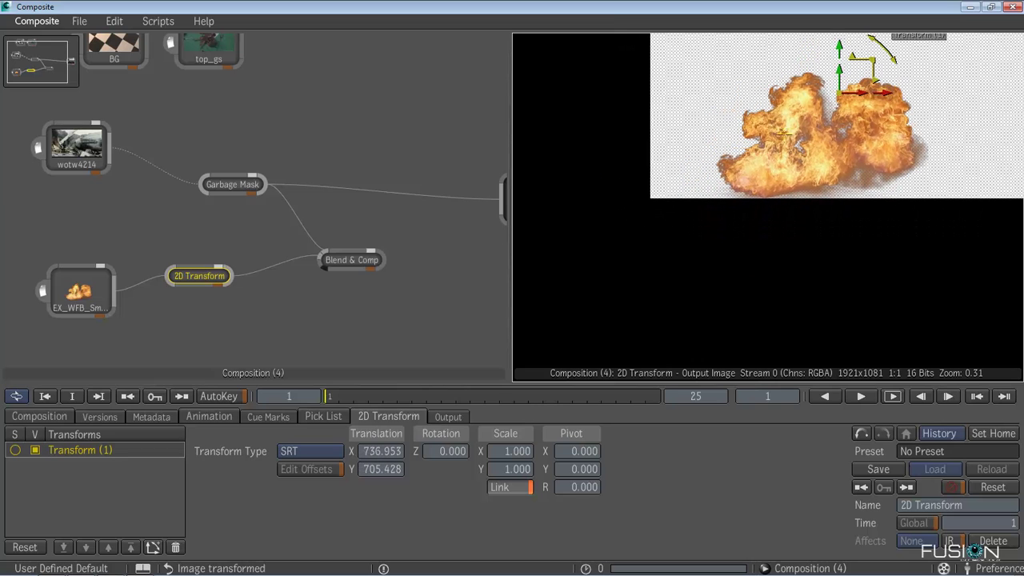
Compare the first Blend & Comp result with the original wotw4214 image.
left_click(363, 260)
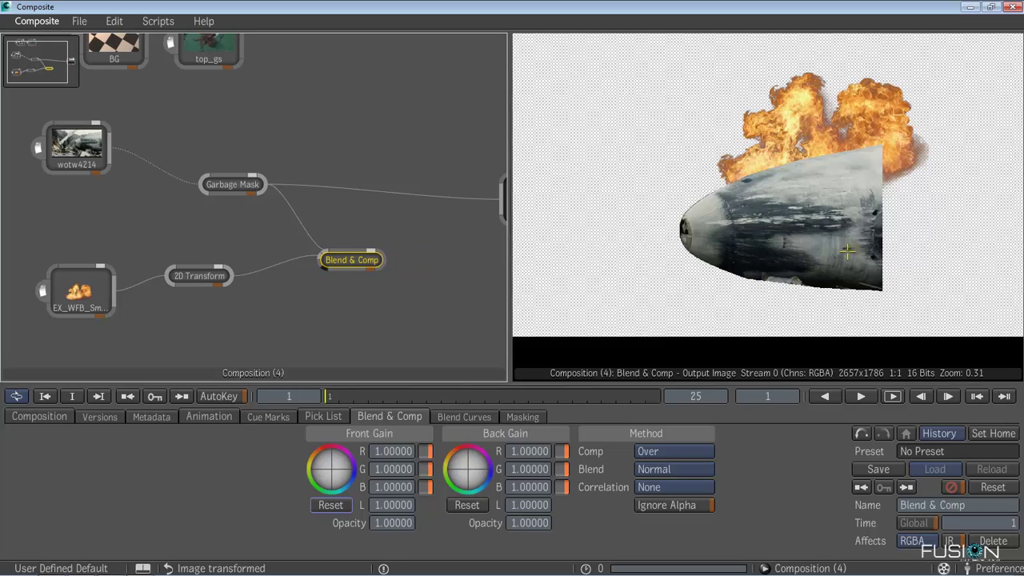
left_click_drag(354, 310, 237, 302)
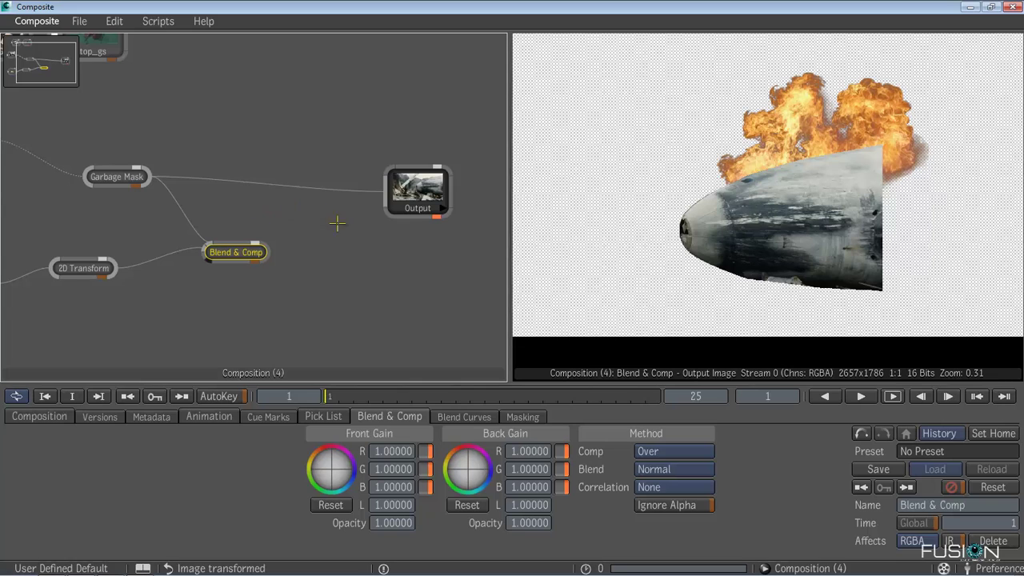
left_click_drag(337, 224, 341, 224)
left_click_drag(185, 156, 308, 179)
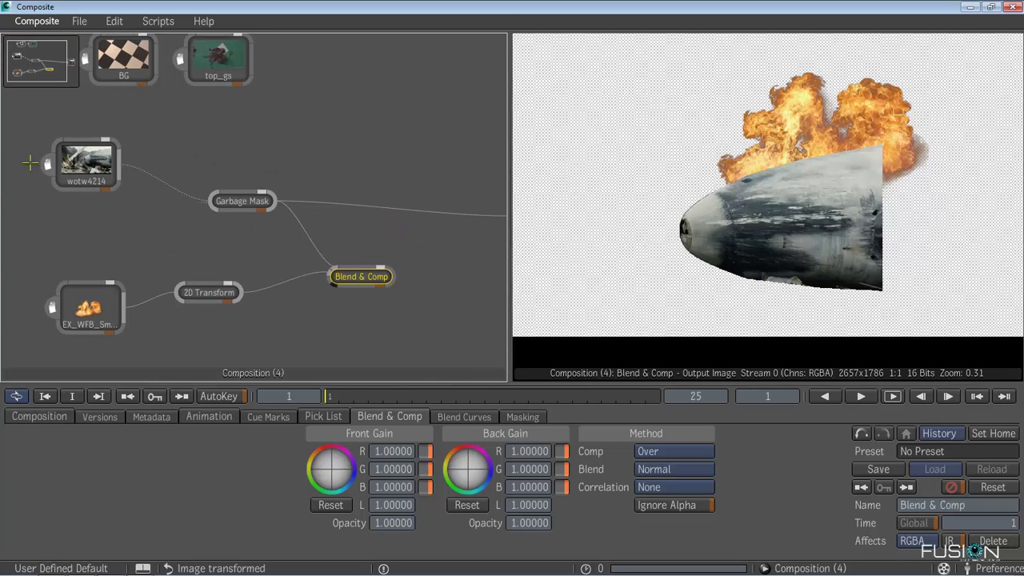
left_click(47, 163)
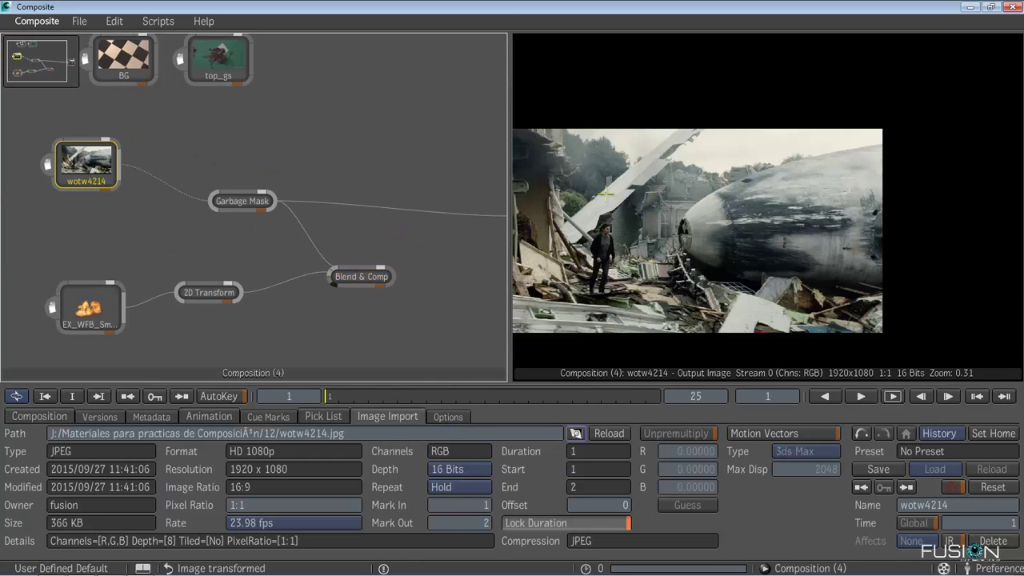
Insert a second Blend & Comp node from the Composition tools into the connection between the Garbage Mask and Output.
scroll(320, 244, "right", 3)
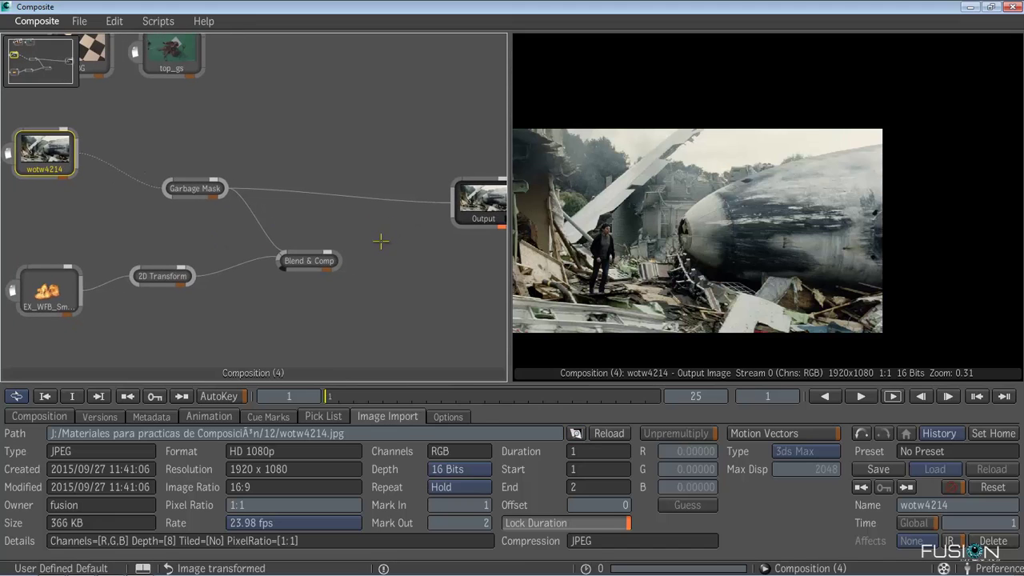
scroll(381, 241, "down", 1)
middle_click(389, 270)
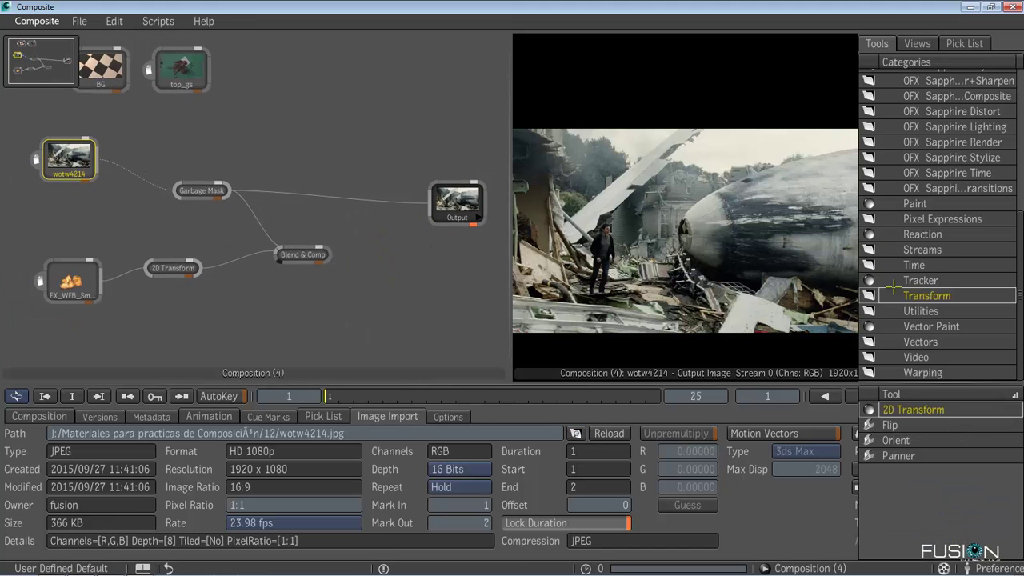
scroll(952, 140, "up", 5)
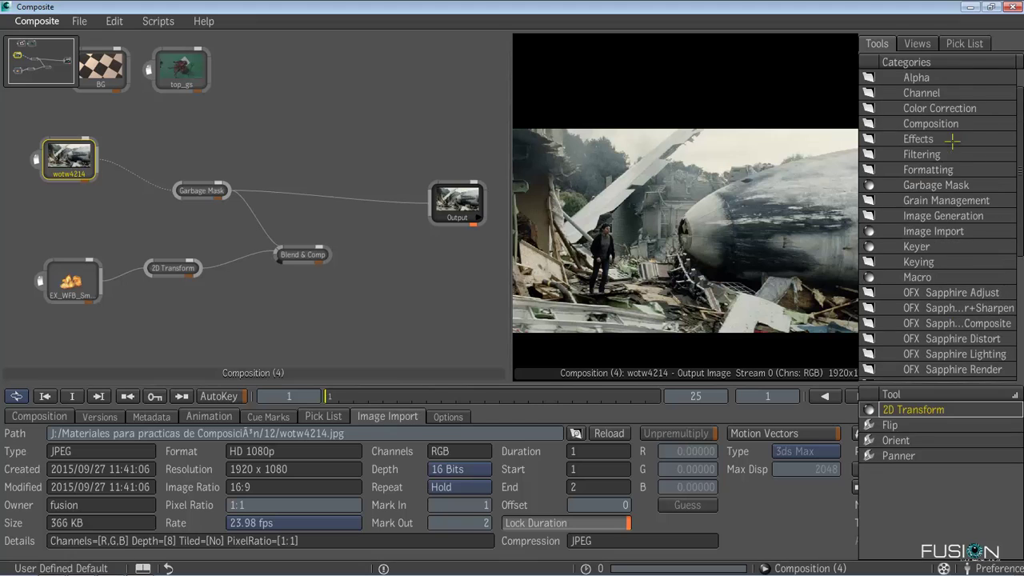
left_click(938, 124)
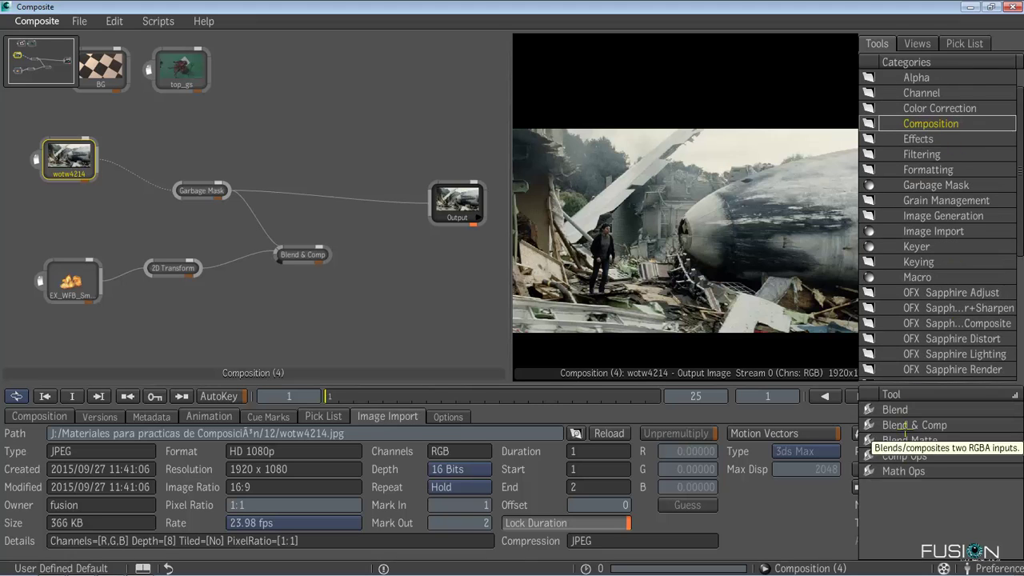
left_click_drag(914, 425, 388, 200)
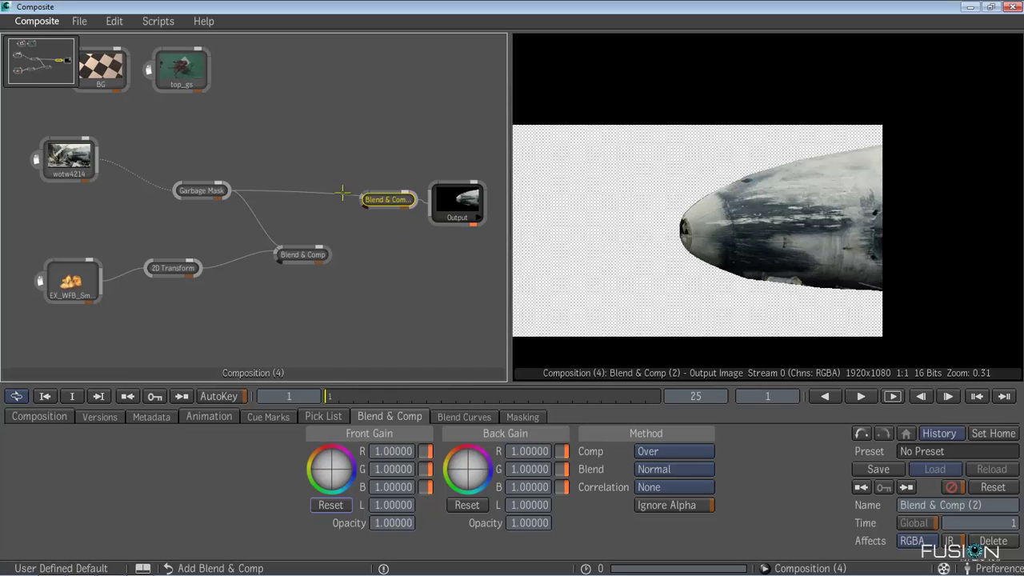
Disconnect the second Blend & Comp from the Garbage Mask and Output, and reposition it above and to the right of the first.
left_click_drag(335, 180, 353, 256)
left_click_drag(379, 203, 376, 257)
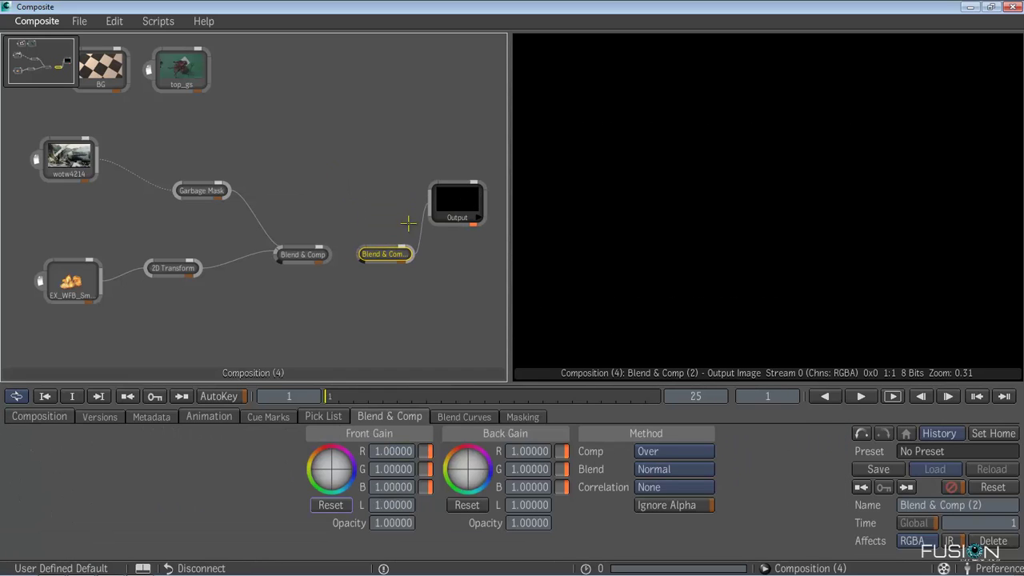
mouse_move(409, 222)
left_mouse_down()
mouse_move(417, 267)
mouse_move(366, 184)
left_mouse_up()
left_click_drag(378, 252, 429, 285)
left_click_drag(407, 217, 402, 239)
scroll(373, 260, "up", 1)
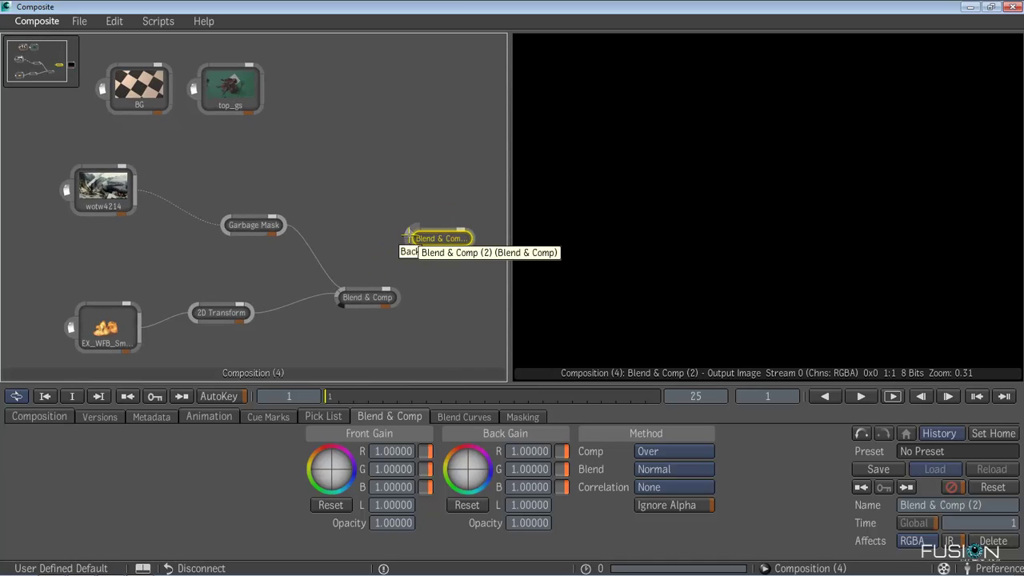
Connect wotw4214 to the second Blend & Comp's back input, the first Blend & Comp to its front input, and its result to Output.
left_click_drag(408, 234, 100, 190)
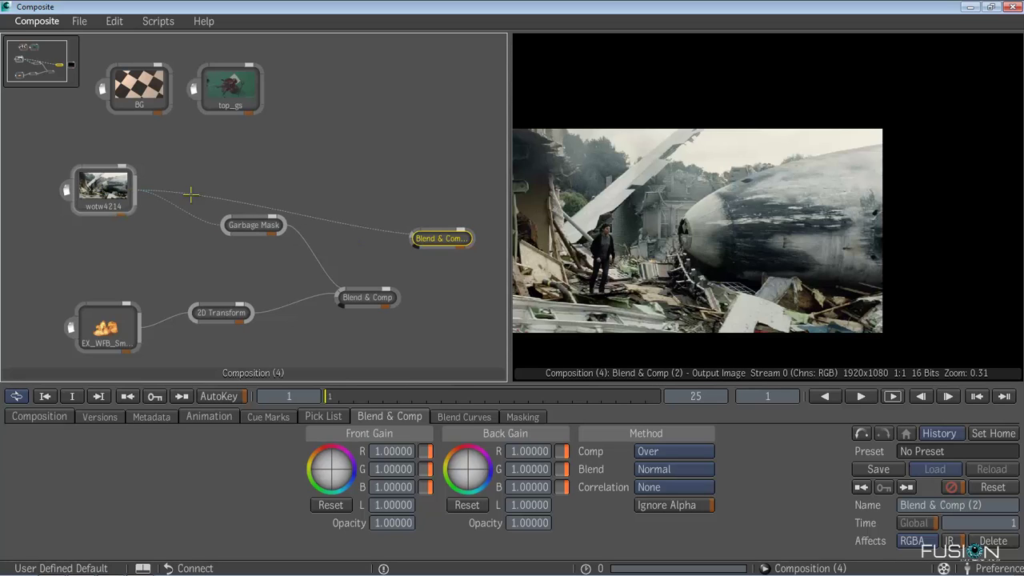
left_click_drag(343, 224, 285, 203)
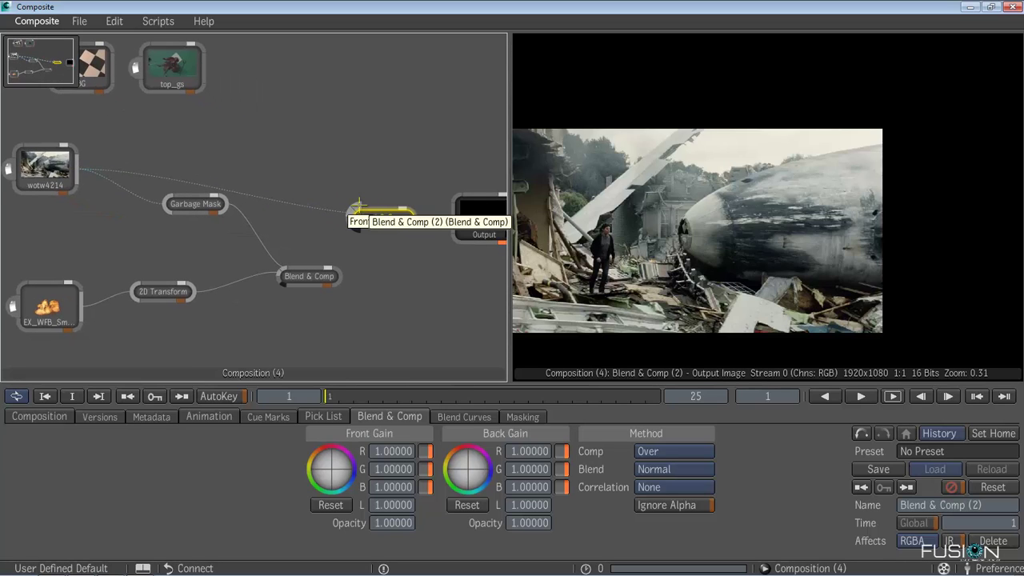
left_click_drag(356, 217, 337, 276)
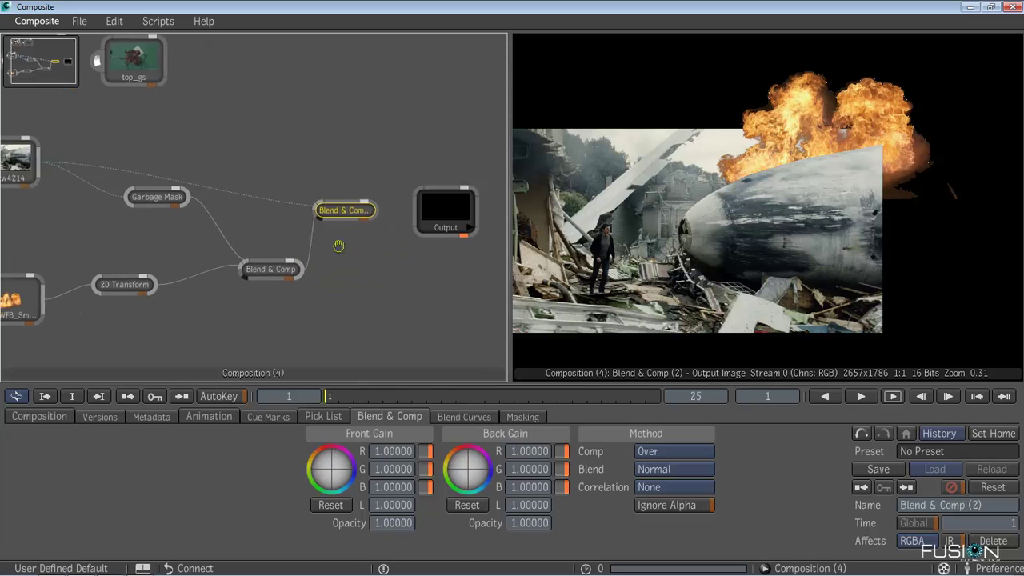
left_click_drag(324, 190, 733, 190)
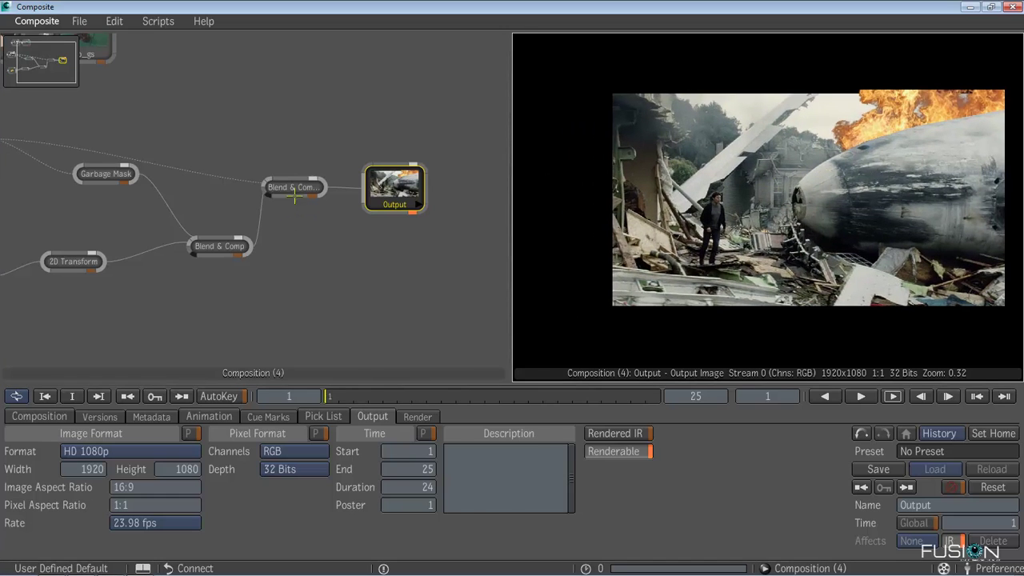
Examine the second Blend & Comp's result full-screen, checking the explosion along the fuselage edge.
left_click_drag(295, 196, 686, 254)
scroll(582, 264, "up", 2)
key("F11")
scroll(608, 293, "down", 2)
left_click_drag(608, 293, 848, 244)
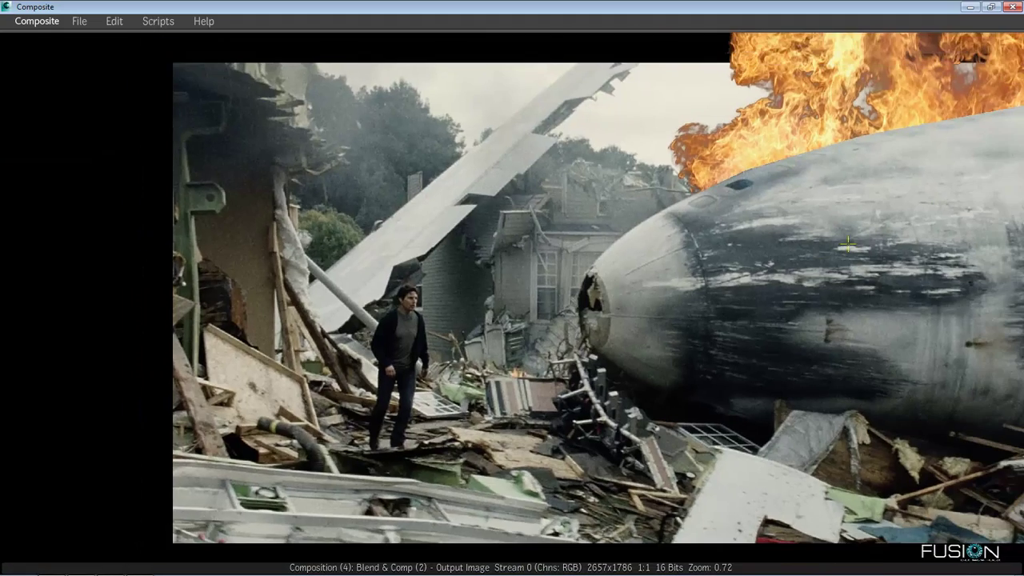
scroll(848, 244, "down", 3)
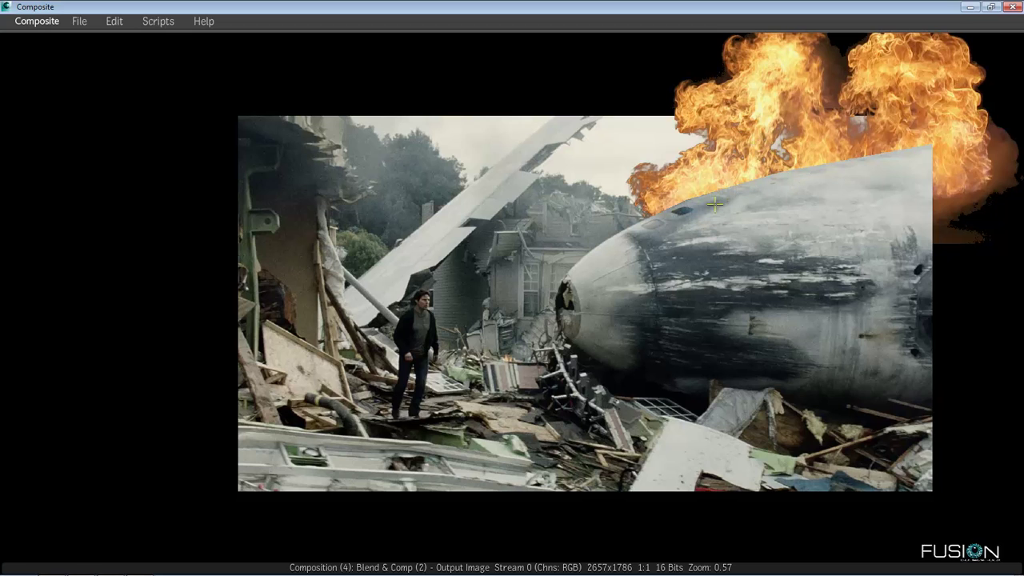
scroll(710, 218, "up", 2)
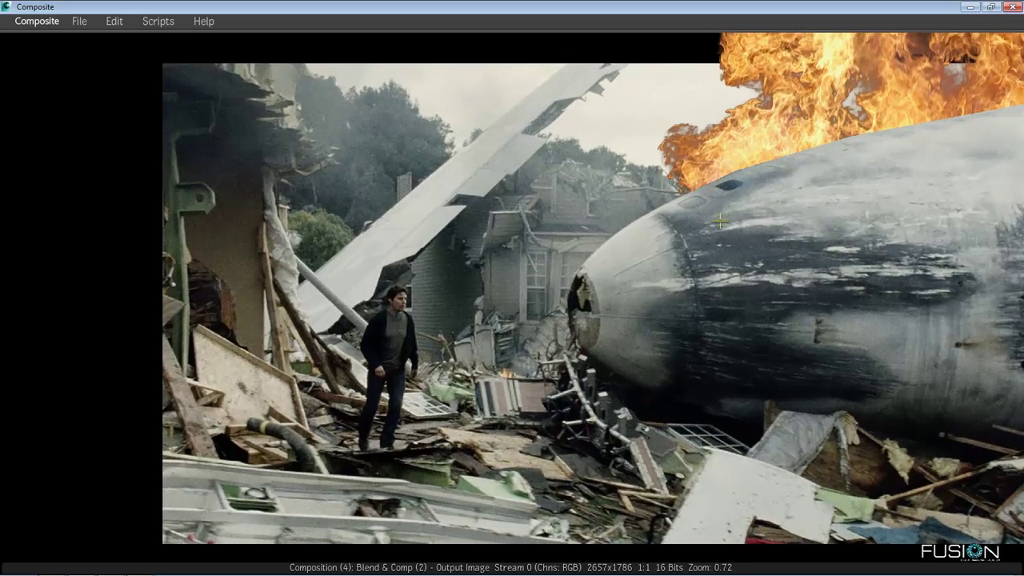
scroll(709, 218, "up", 1)
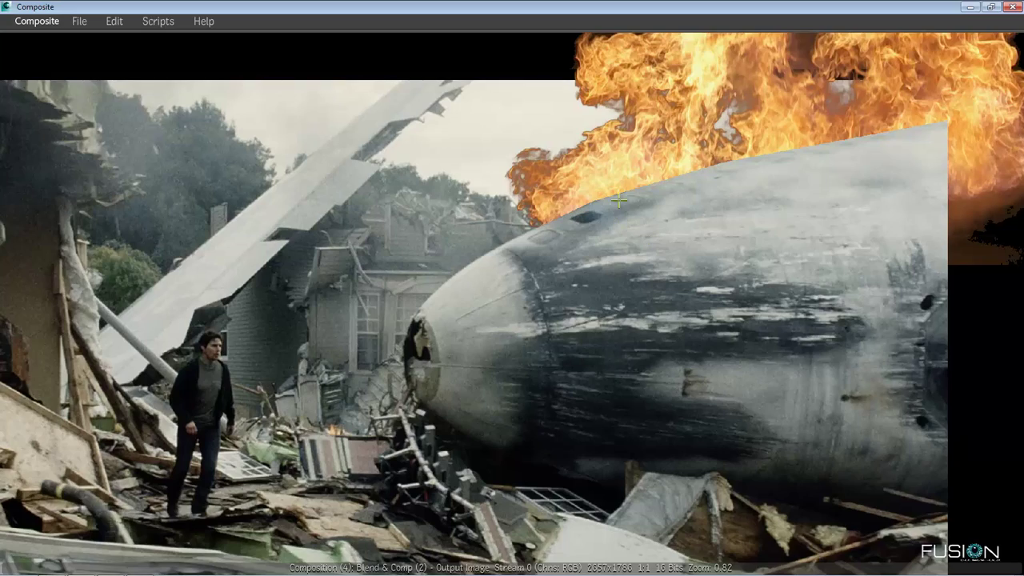
scroll(649, 235, "down", 1)
scroll(680, 232, "down", 3)
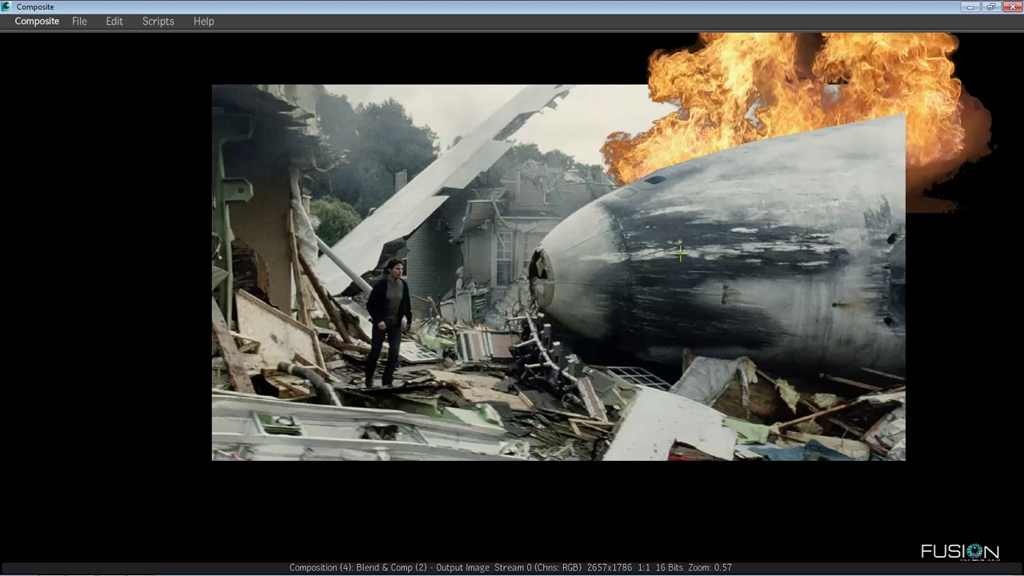
Leave the full-screen view and examine the whole explosion composite beside the node graph.
key("grave")
scroll(699, 238, "down", 2)
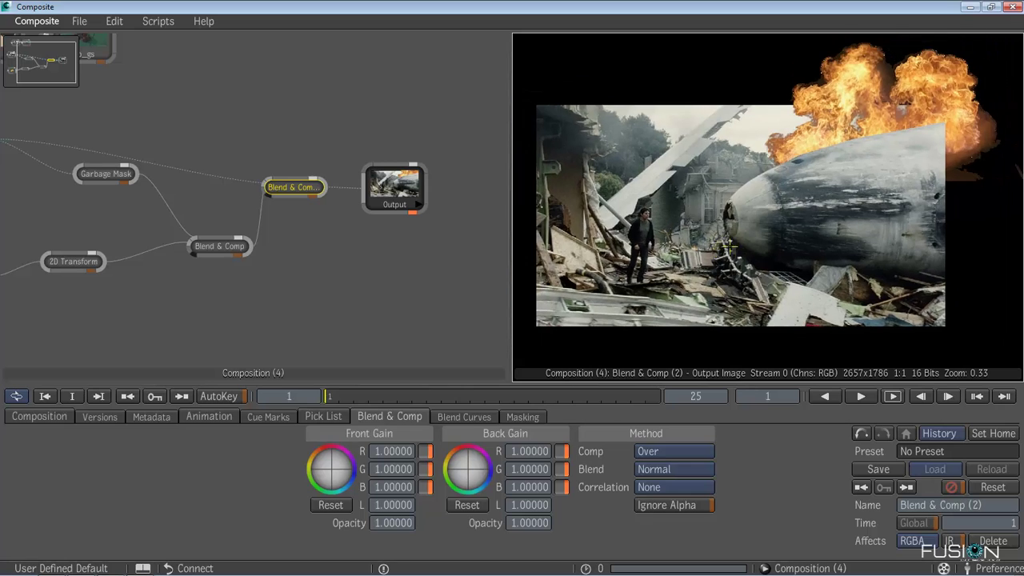
left_click_drag(749, 240, 777, 231)
scroll(778, 231, "up", 1)
scroll(778, 231, "up", 2)
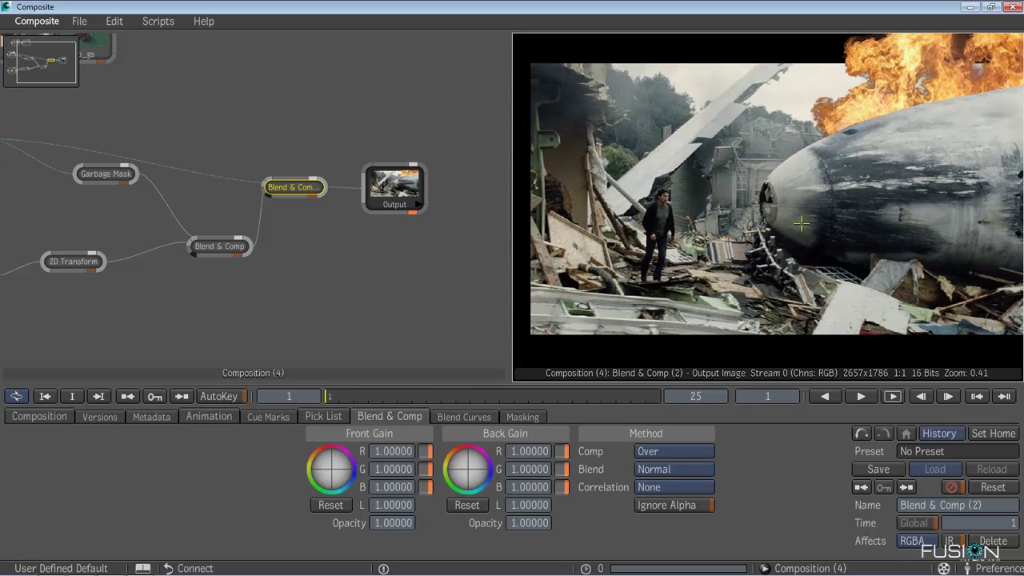
scroll(792, 225, "up", 2)
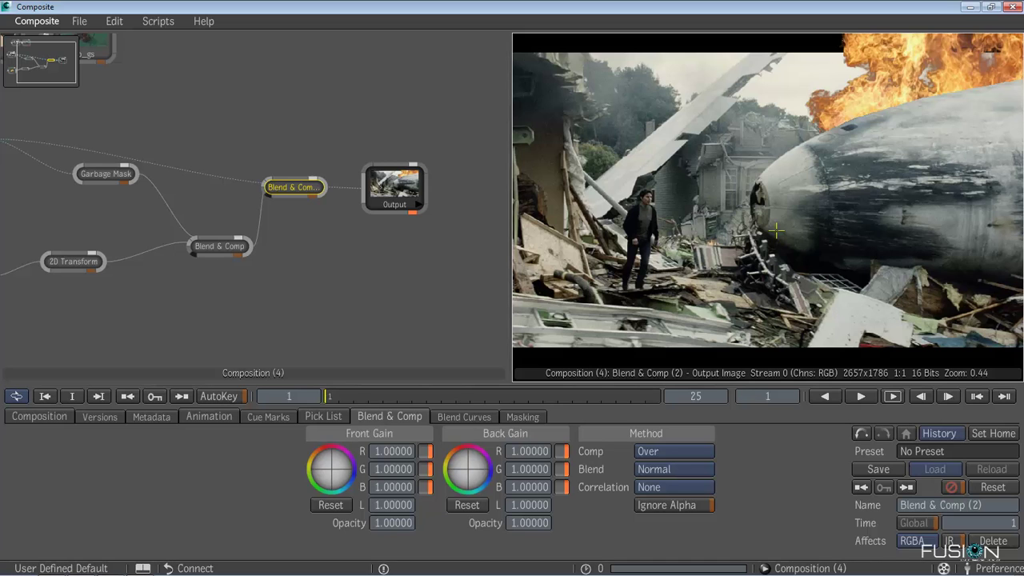
scroll(776, 231, "down", 1)
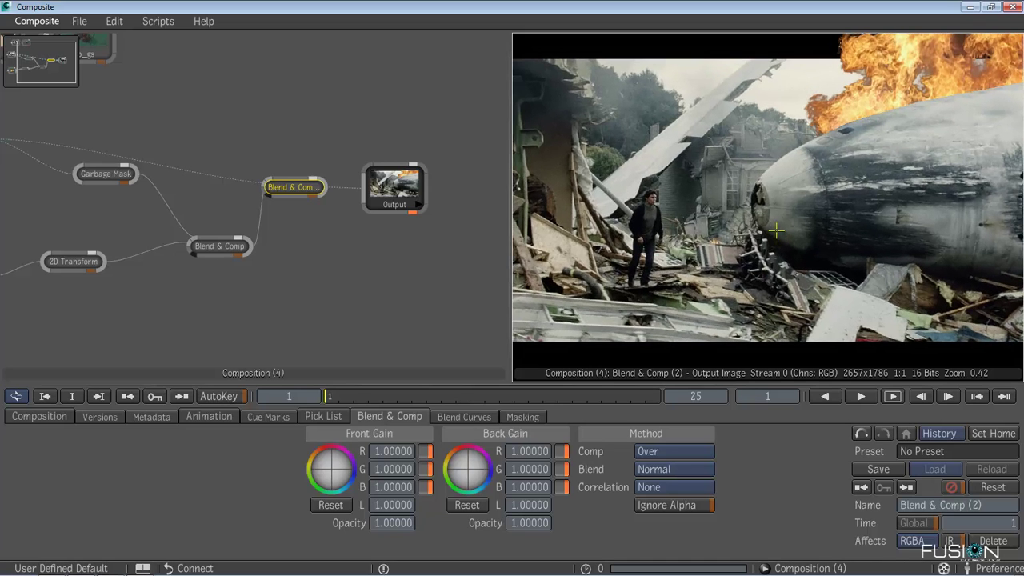
left_click_drag(776, 231, 781, 232)
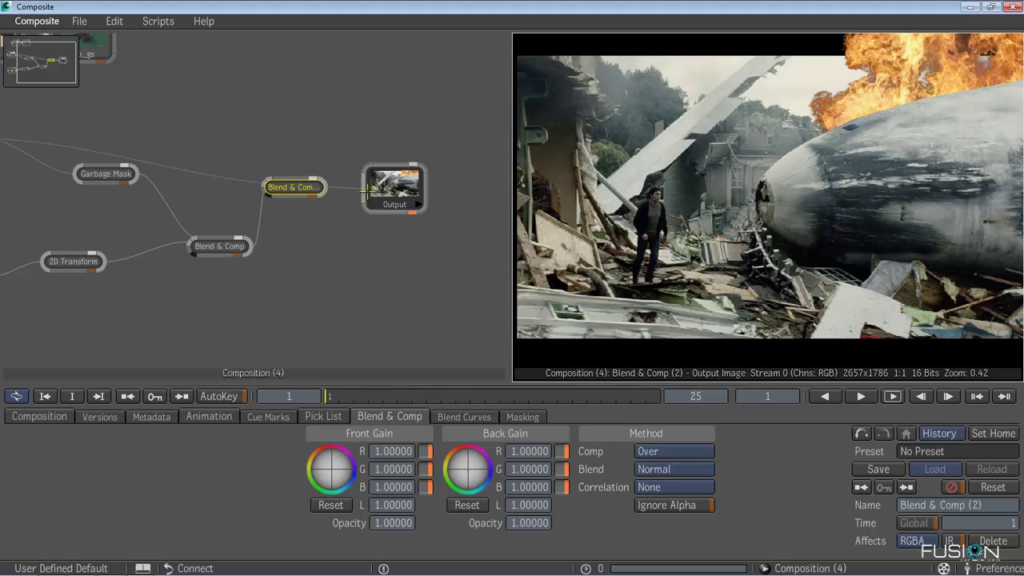
Move the BG and top_gs nodes together up and to the right, clear of the explosion node network.
scroll(253, 195, "down", 7)
left_click_drag(244, 181, 96, 99)
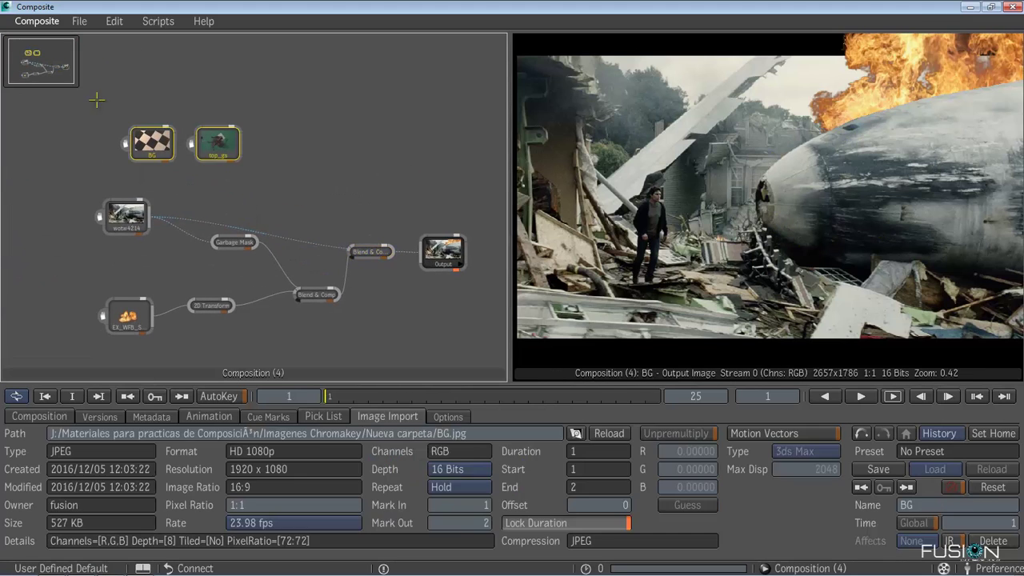
left_click_drag(216, 154, 370, 116)
left_click(400, 186)
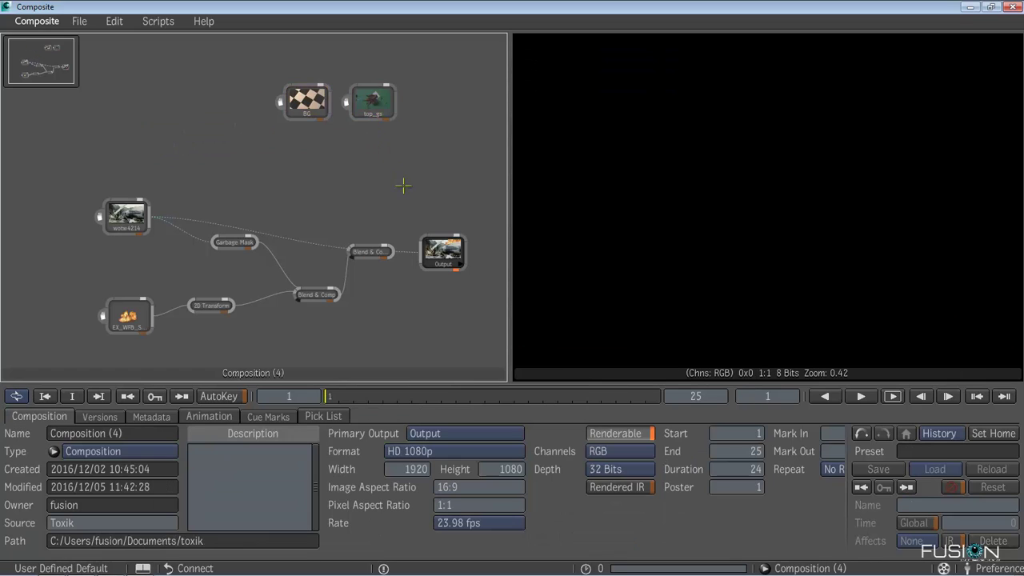
left_click_drag(402, 185, 263, 210)
Compare the top_gs green-screen image with the checkered BG image.
left_click(291, 77)
left_click_drag(670, 182, 676, 180)
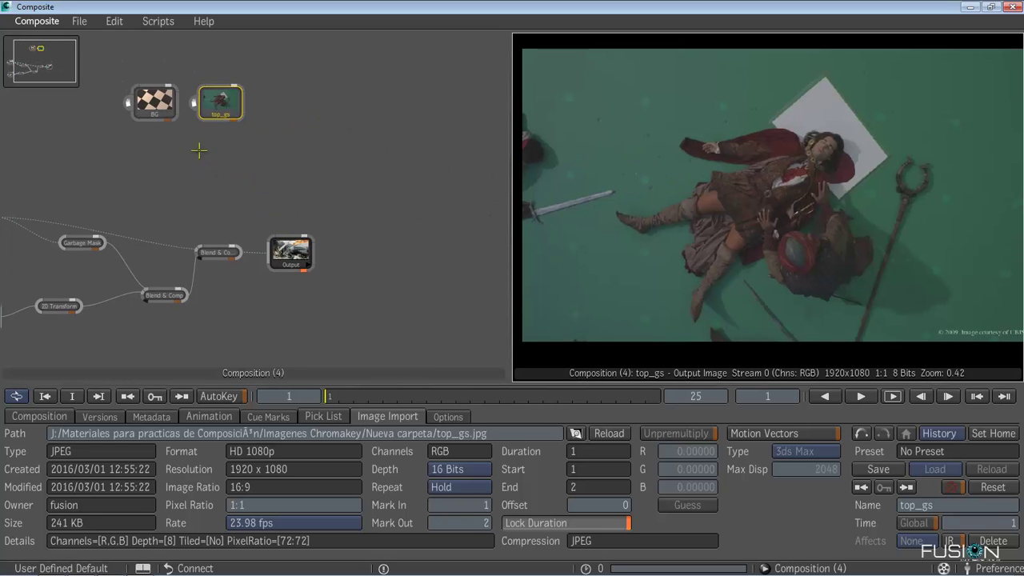
left_click_drag(154, 102, 612, 152)
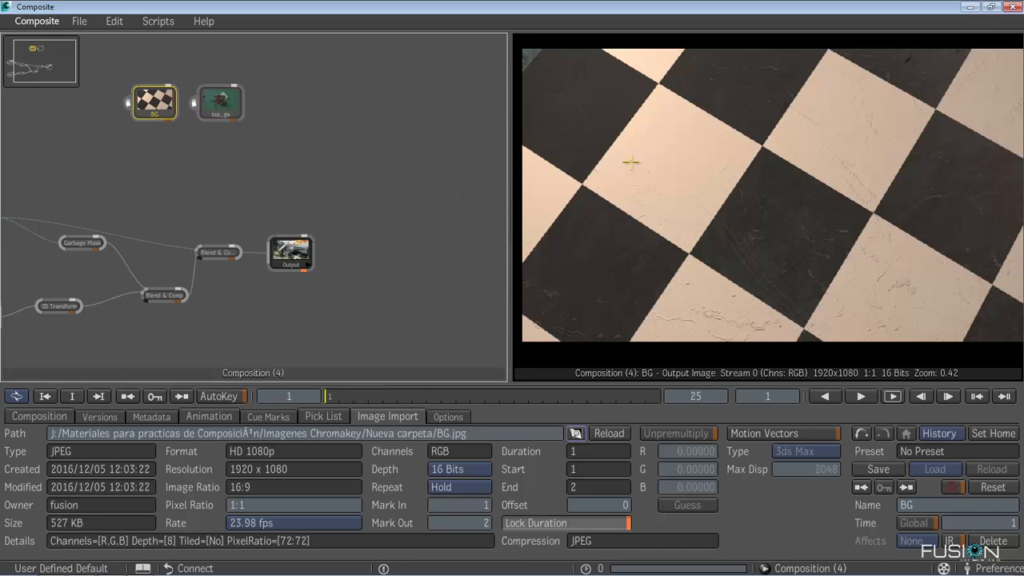
left_click(220, 103)
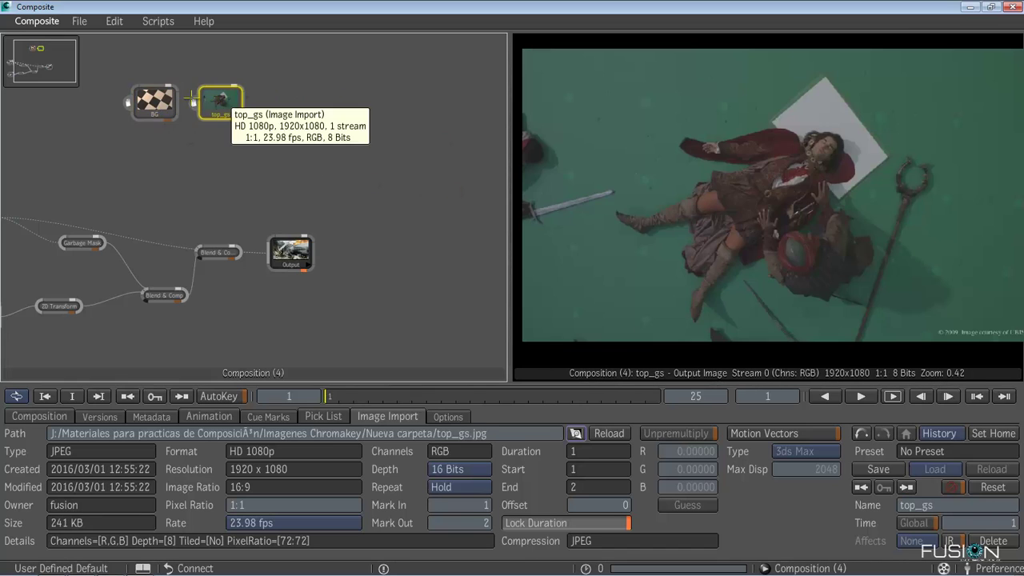
left_click(154, 103)
left_click(221, 103)
Move the top_gs node farther to the right, leaving a wide gap between it and BG.
left_click_drag(336, 178, 393, 189)
scroll(364, 180, "up", 2)
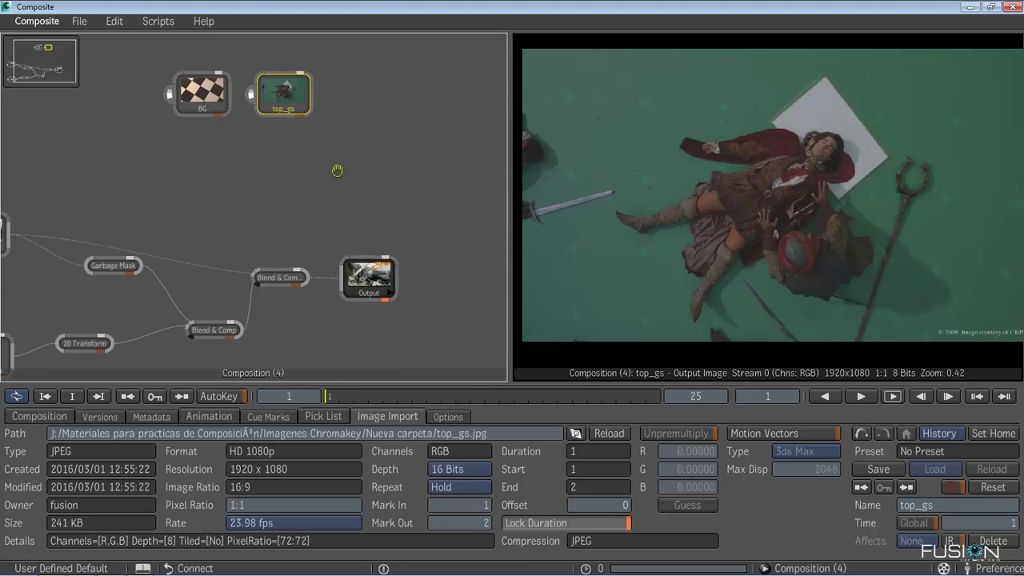
left_click_drag(336, 171, 276, 208)
left_click_drag(226, 129, 431, 132)
left_click_drag(419, 230, 333, 167)
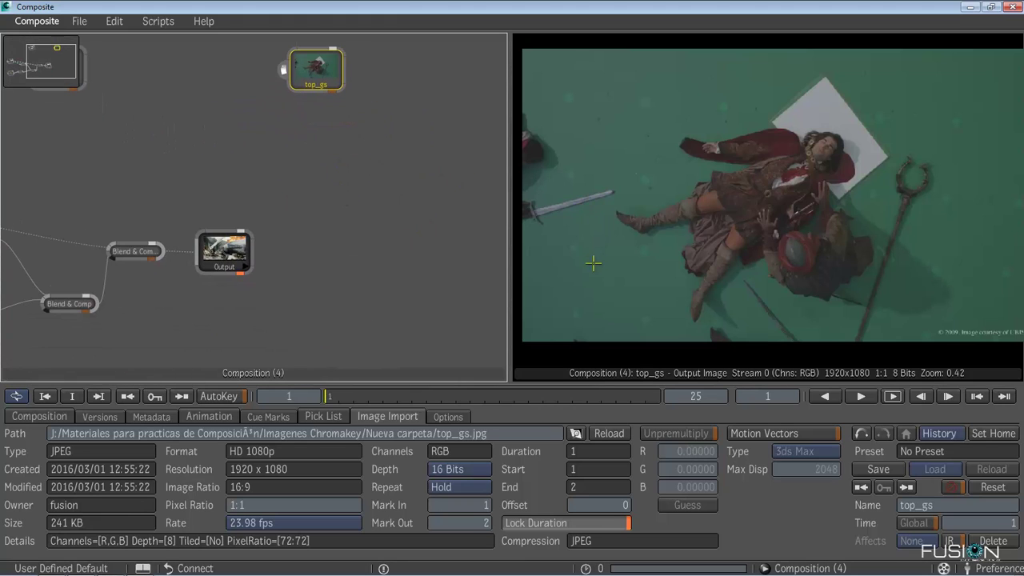
View the finished explosion composite at Output and the top_gs green-screen image.
left_click(226, 250)
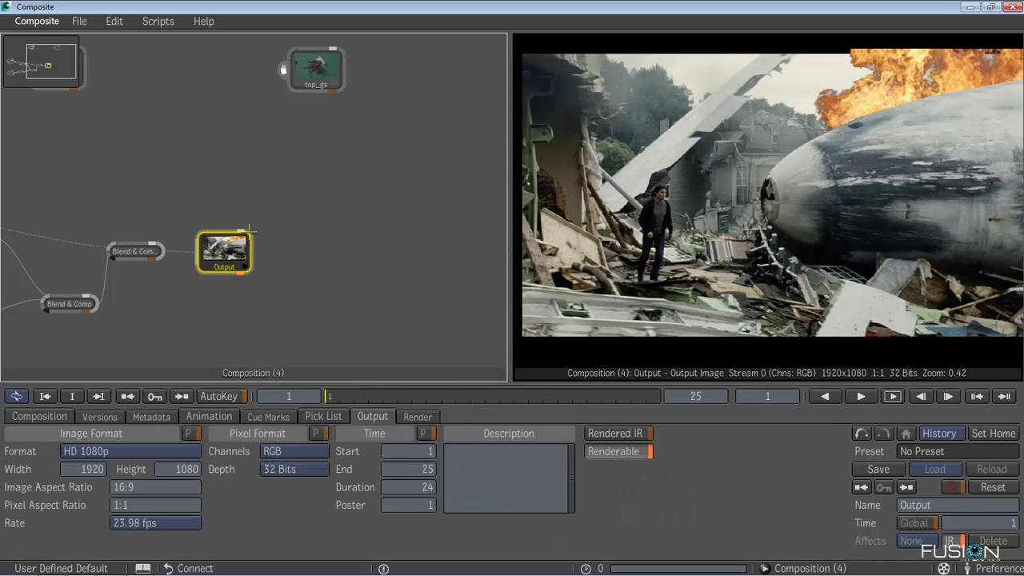
scroll(400, 200, "left", 3)
scroll(359, 224, "up", 2)
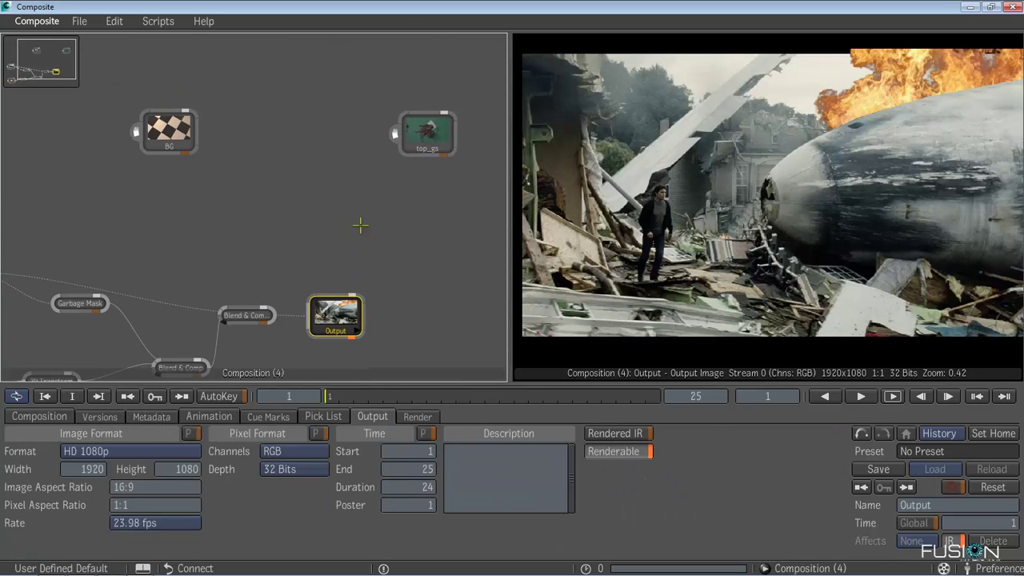
left_click(429, 136)
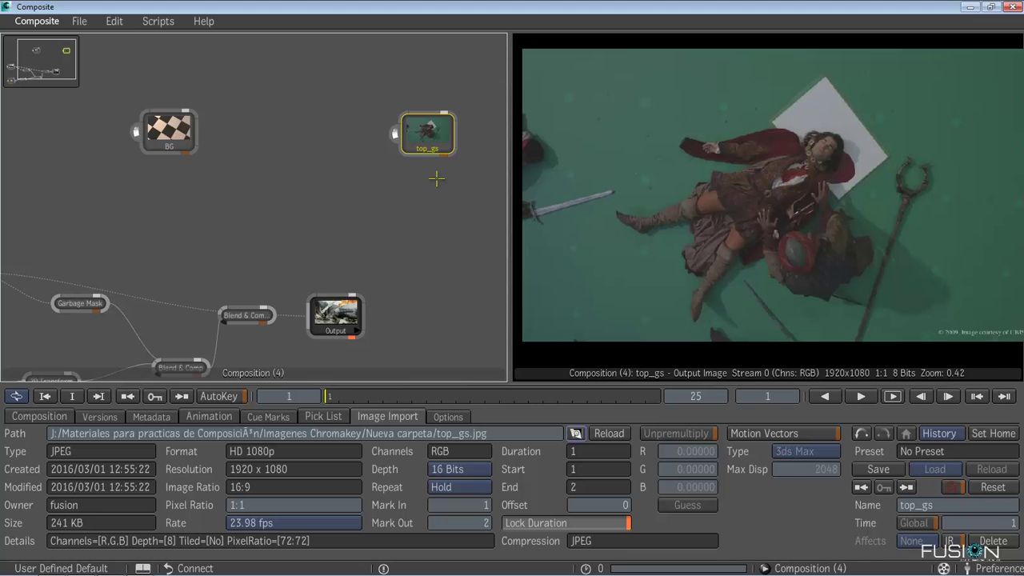
Move the BG node to the far upper right and the top_gs node back above the explosion network.
left_click_drag(168, 128, 503, 56)
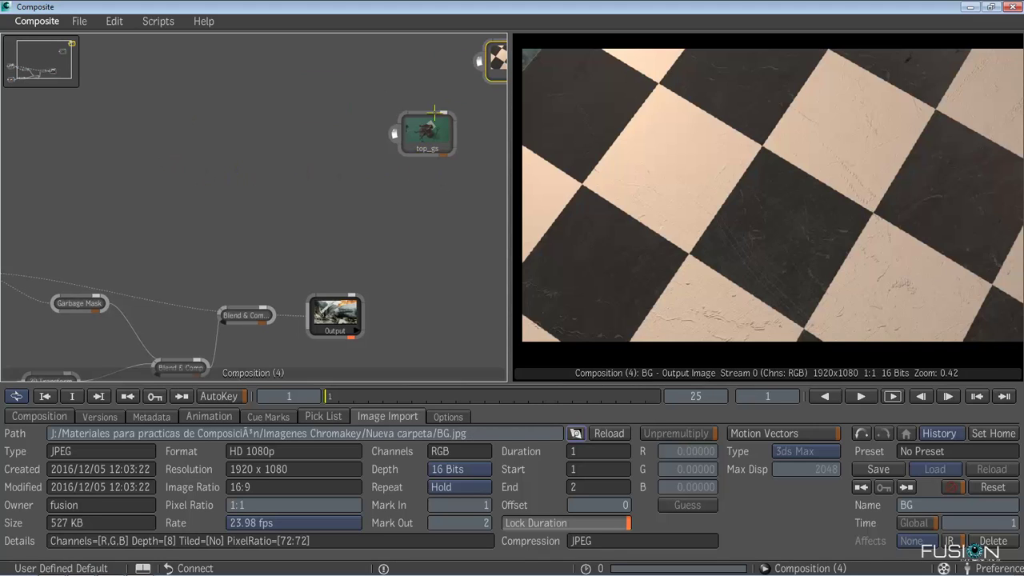
left_click_drag(427, 144, 153, 150)
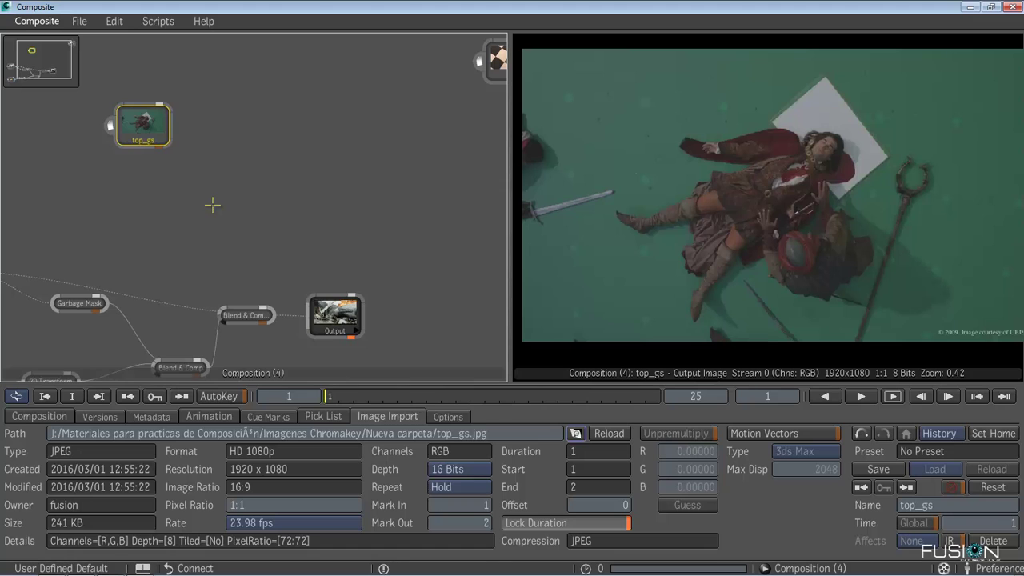
scroll(212, 205, "down", 2)
left_click_drag(240, 204, 309, 174)
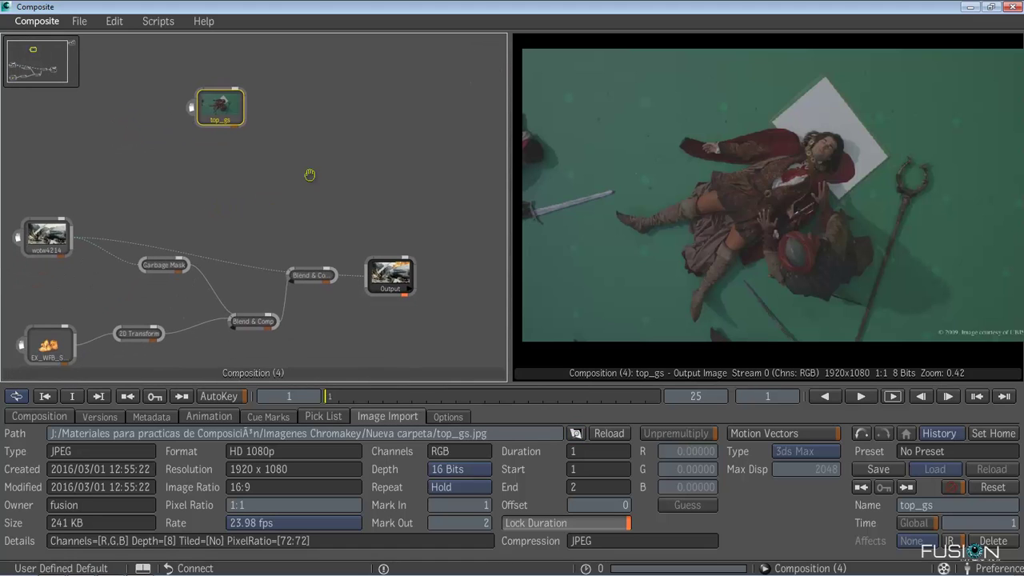
Look through the Keyer and Keying tool categories and connect the top_gs node to the Output node.
middle_click(248, 170)
mouse_move(304, 170)
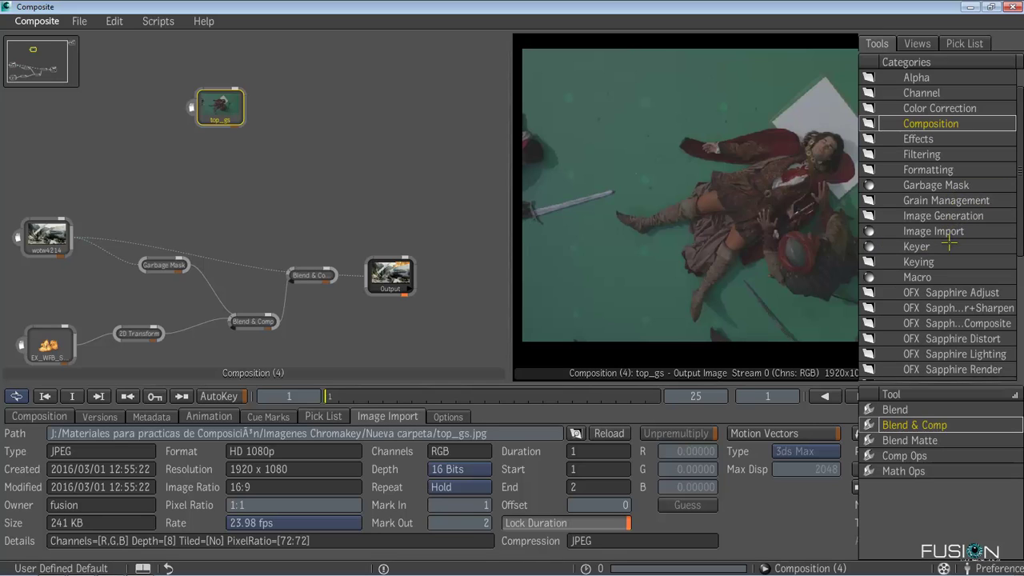
left_click(917, 247)
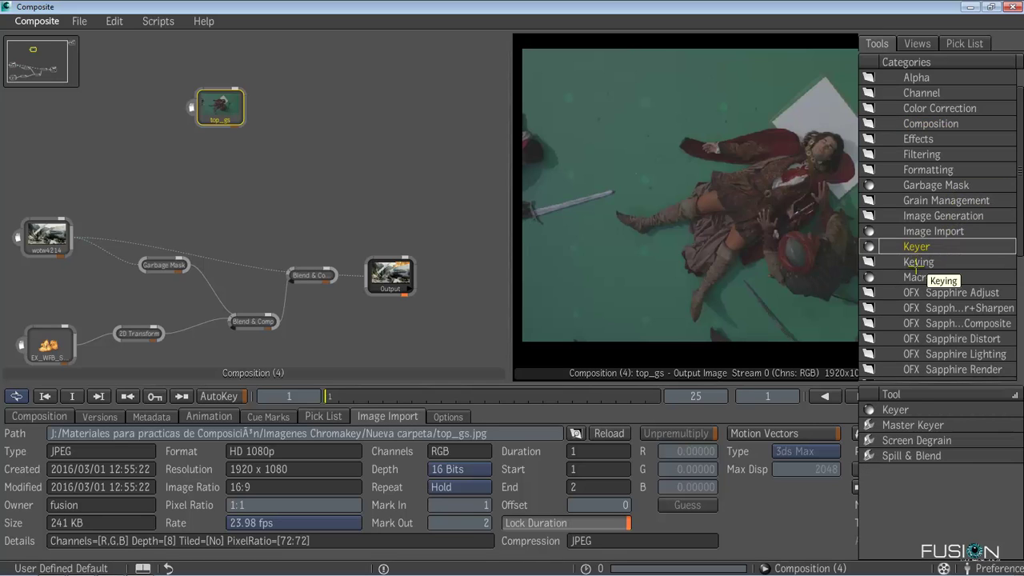
left_click(914, 264)
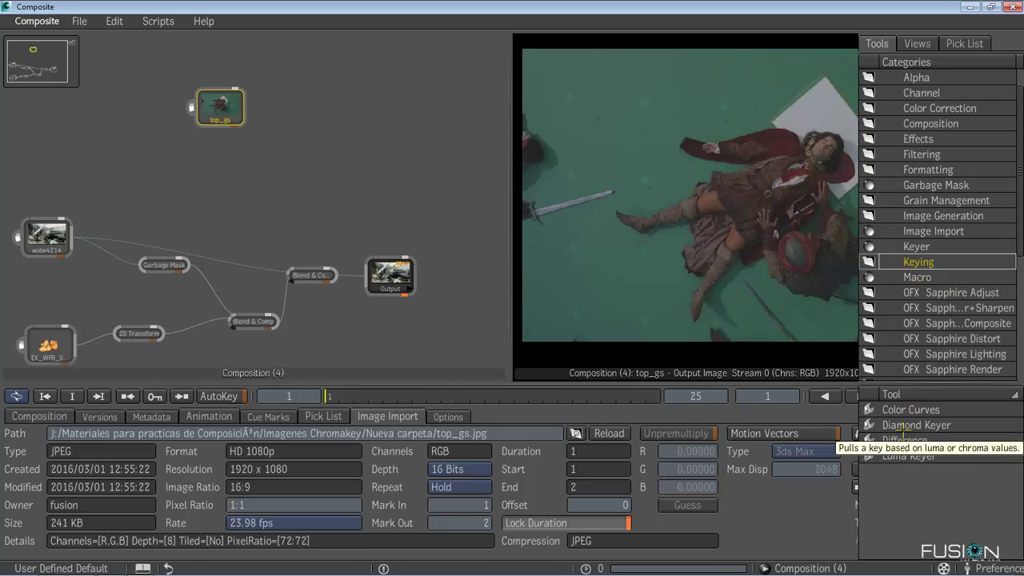
left_click(480, 216)
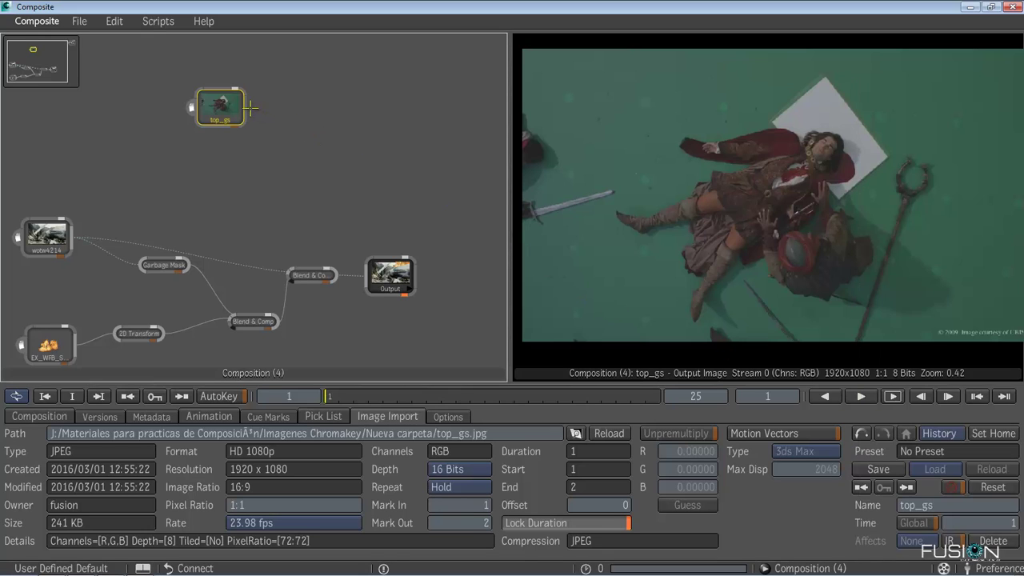
left_click_drag(250, 108, 392, 280)
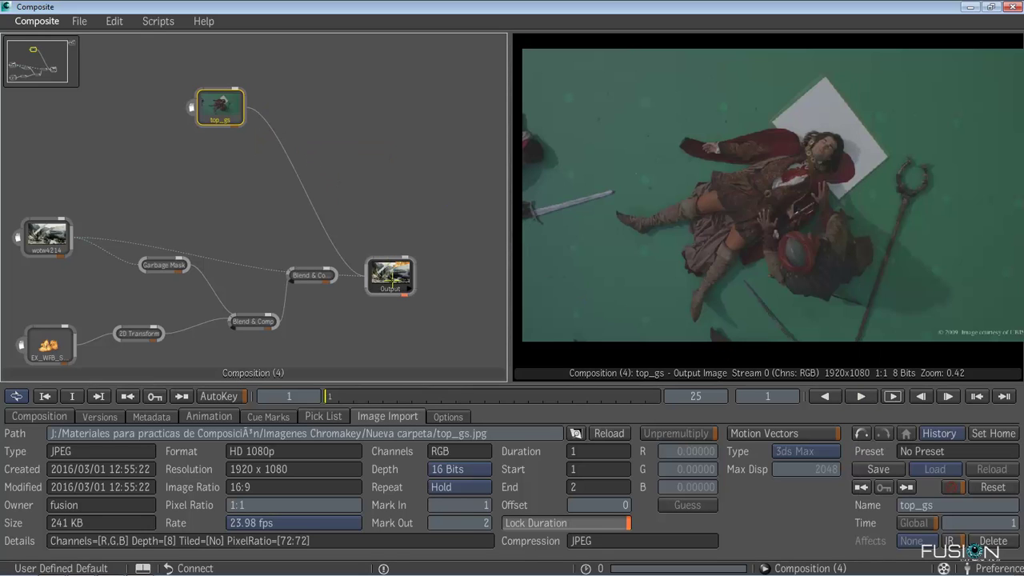
Insert a Diamond Keyer between top_gs and Output and define its green (G) matte, with the green backdrop sampled as plot color.
middle_click(353, 145)
mouse_move(416, 146)
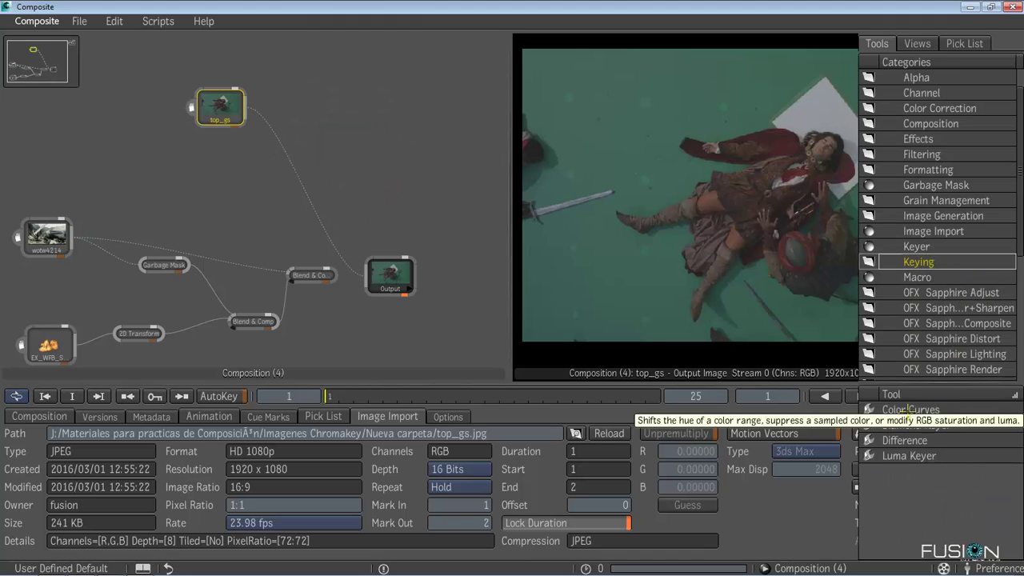
left_click_drag(911, 425, 314, 207)
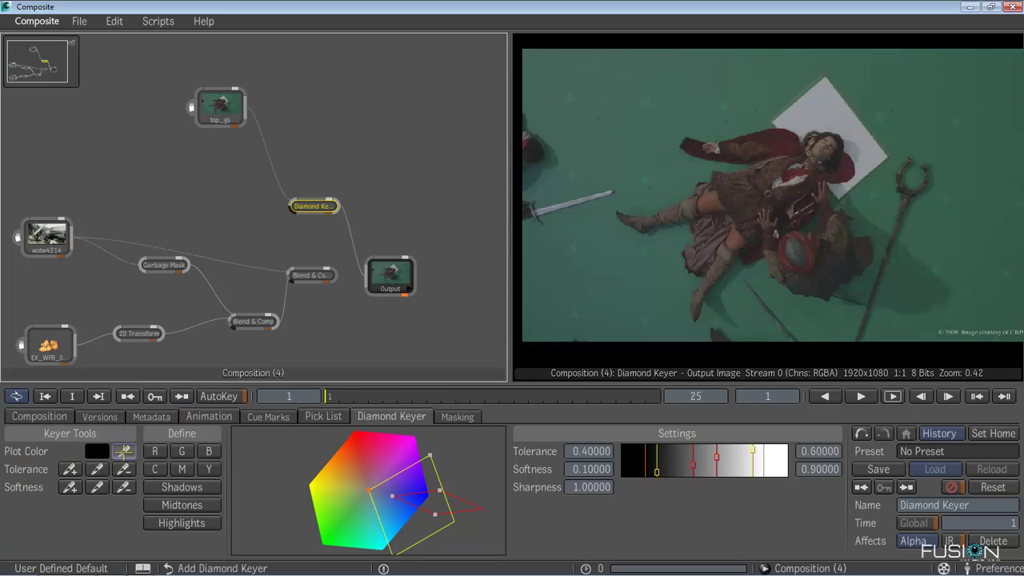
left_click_drag(626, 255, 626, 253)
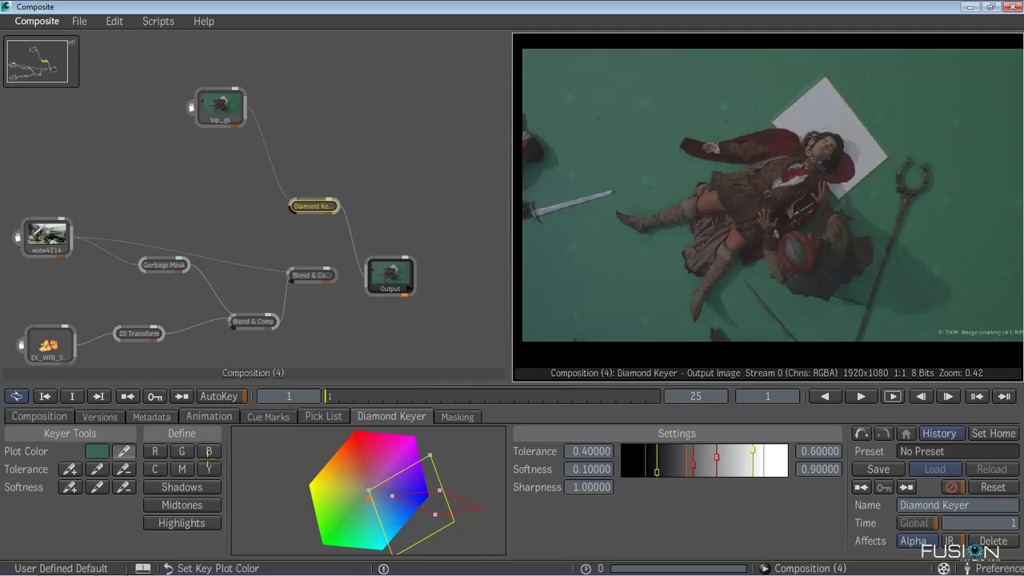
left_click(182, 451)
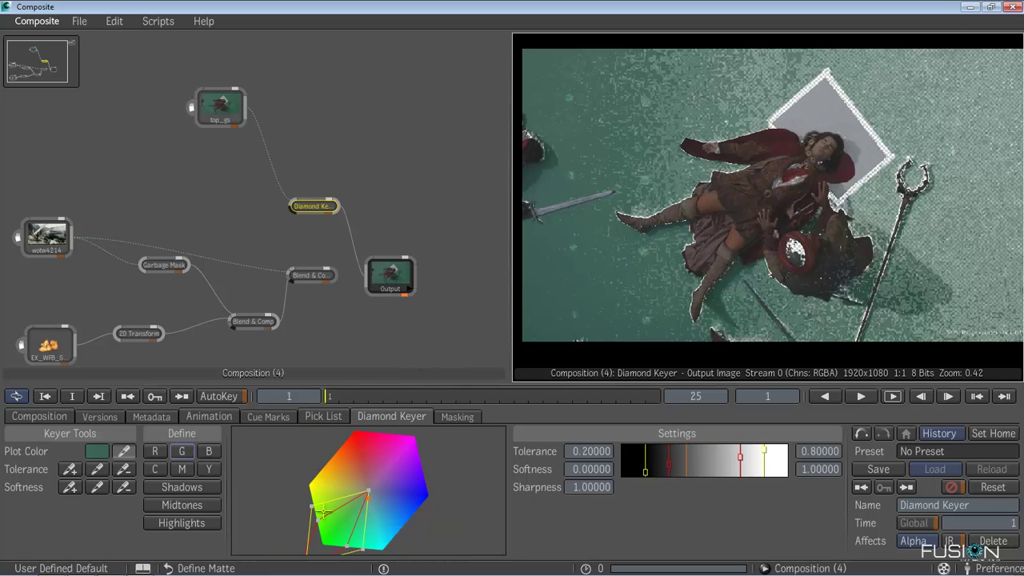
Widen the Diamond Keyer's red tolerance shape on the color hexagon by moving its cyan-side and yellow-side corners out to the softness shape.
left_click_drag(324, 509, 368, 432)
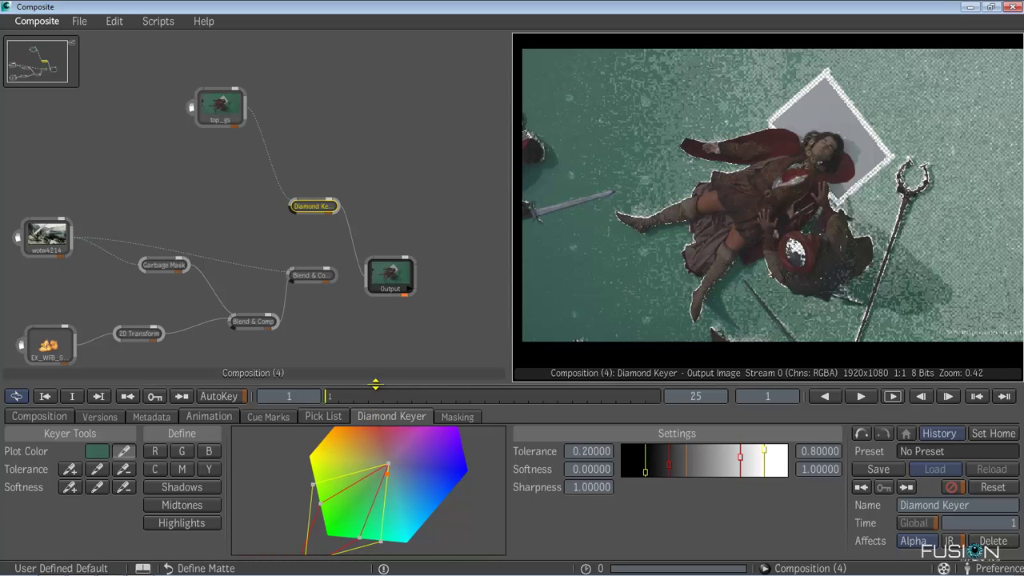
left_click_drag(375, 385, 424, 137)
left_click_drag(373, 287, 399, 305)
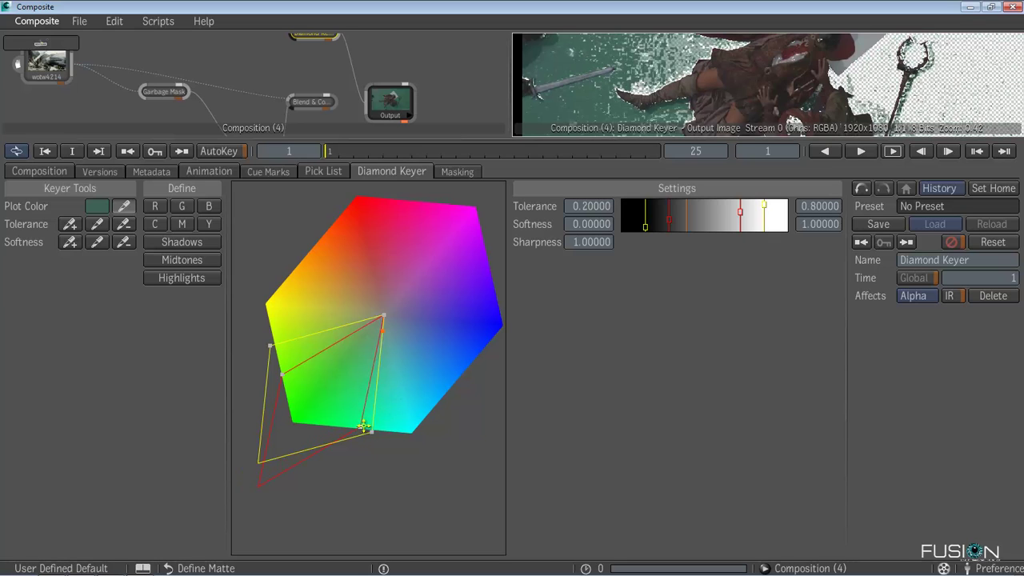
left_click_drag(340, 426, 367, 421)
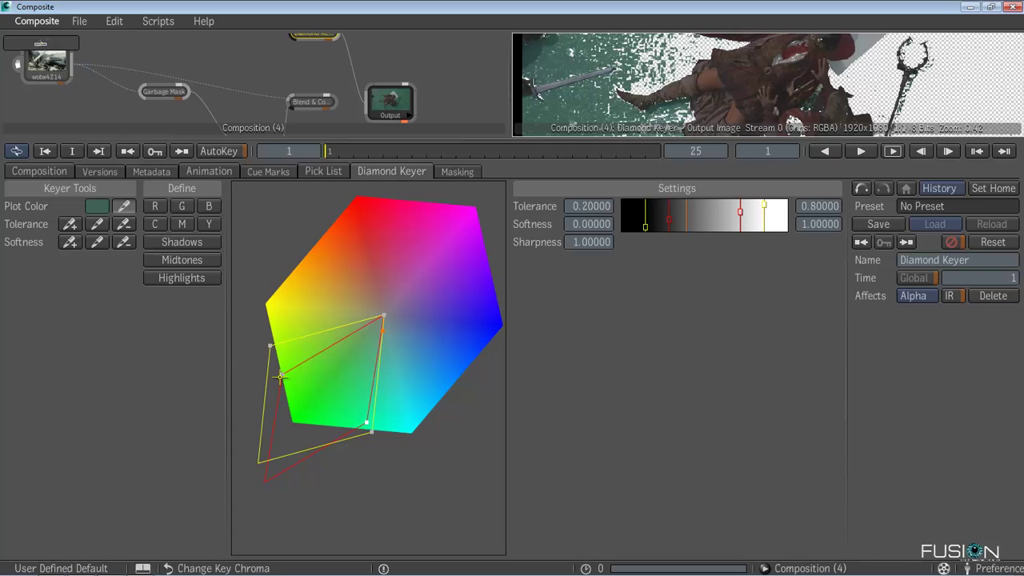
left_click_drag(279, 376, 270, 345)
Pull the two outer corners of the Diamond Keyer's red tolerance shape slightly inward while checking the key around the reclining figure.
left_click_drag(709, 140, 711, 264)
scroll(822, 98, "up", 1)
left_click_drag(822, 98, 715, 183)
scroll(778, 123, "up", 1)
scroll(710, 171, "up", 1)
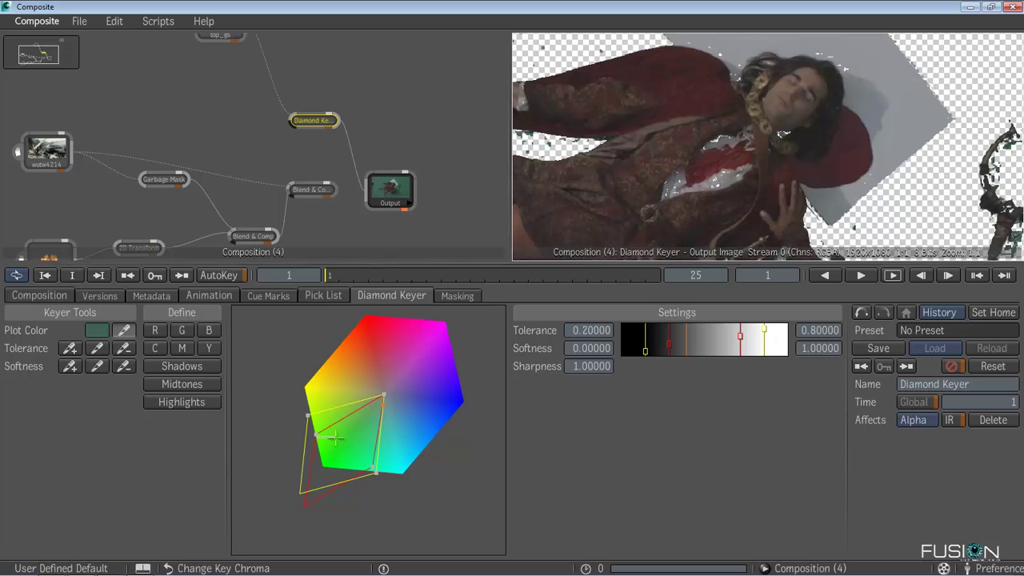
mouse_move(316, 435)
left_mouse_down()
mouse_move(332, 430)
mouse_move(323, 426)
left_mouse_up()
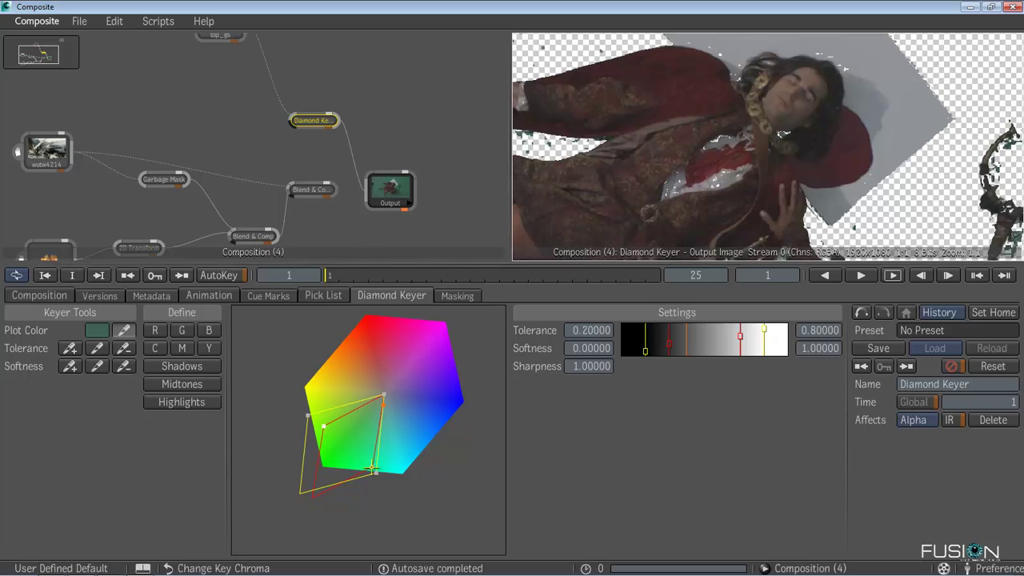
left_click_drag(372, 468, 366, 466)
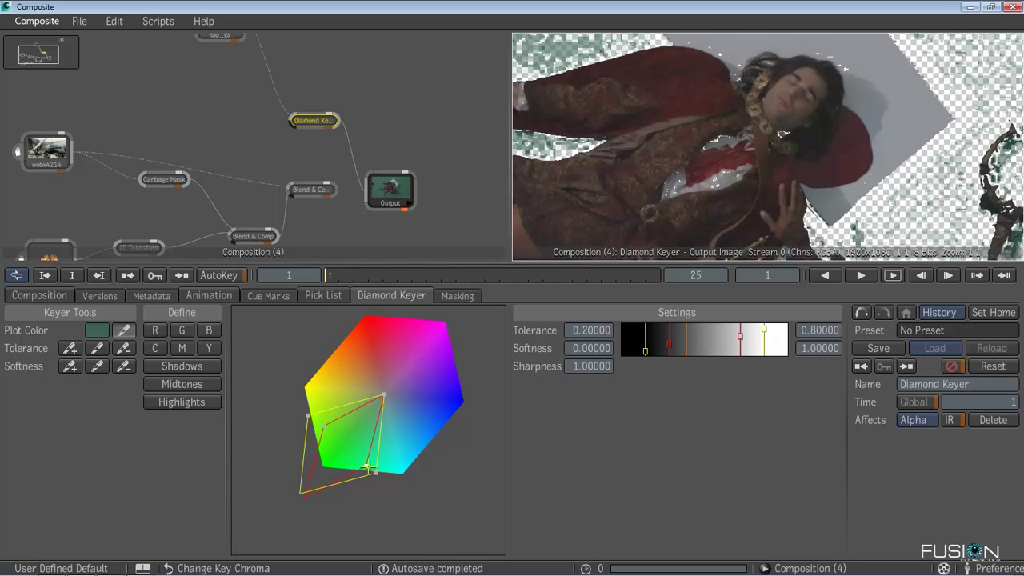
Set the Diamond Keyer's low luma tolerance to 0.17, low softness to -0.37 and high tolerance to 0.59.
mouse_move(595, 328)
left_mouse_down()
mouse_move(602, 346)
mouse_move(623, 349)
mouse_move(575, 357)
mouse_move(600, 363)
mouse_move(592, 365)
mouse_move(596, 352)
mouse_move(585, 352)
left_mouse_up()
scroll(615, 175, "down", 4)
scroll(616, 174, "down", 3)
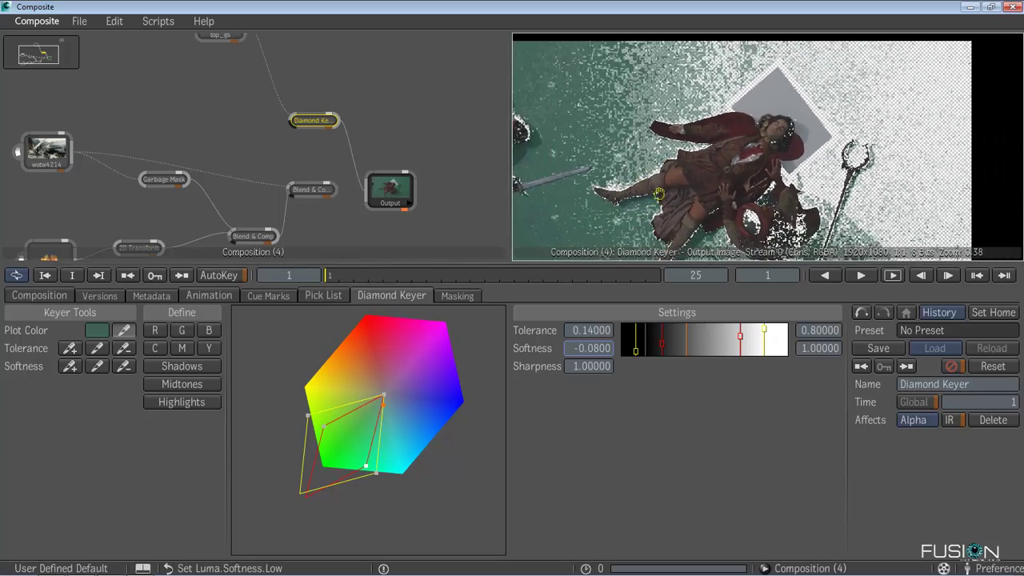
scroll(710, 164, "up", 1)
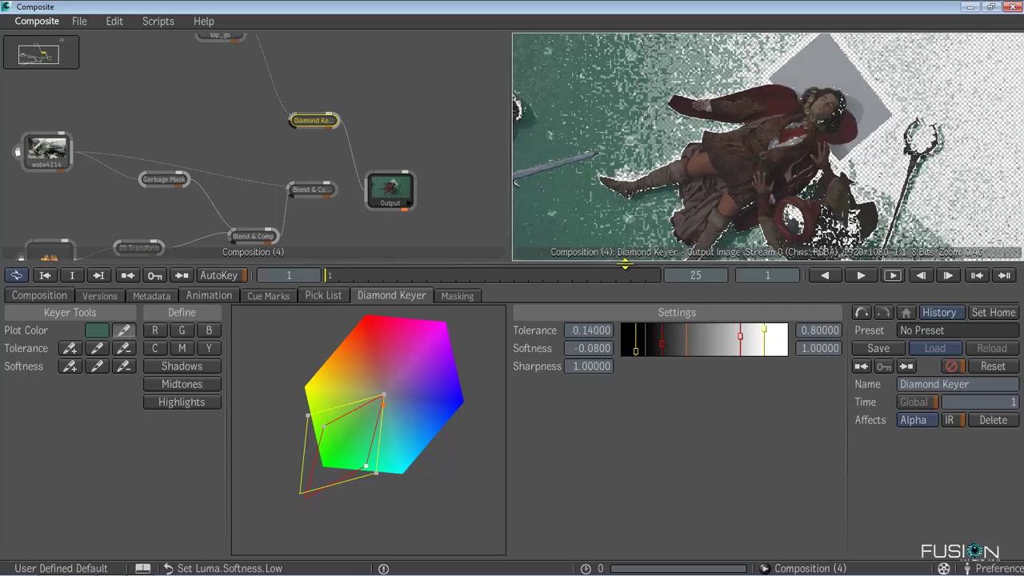
left_click_drag(625, 264, 613, 326)
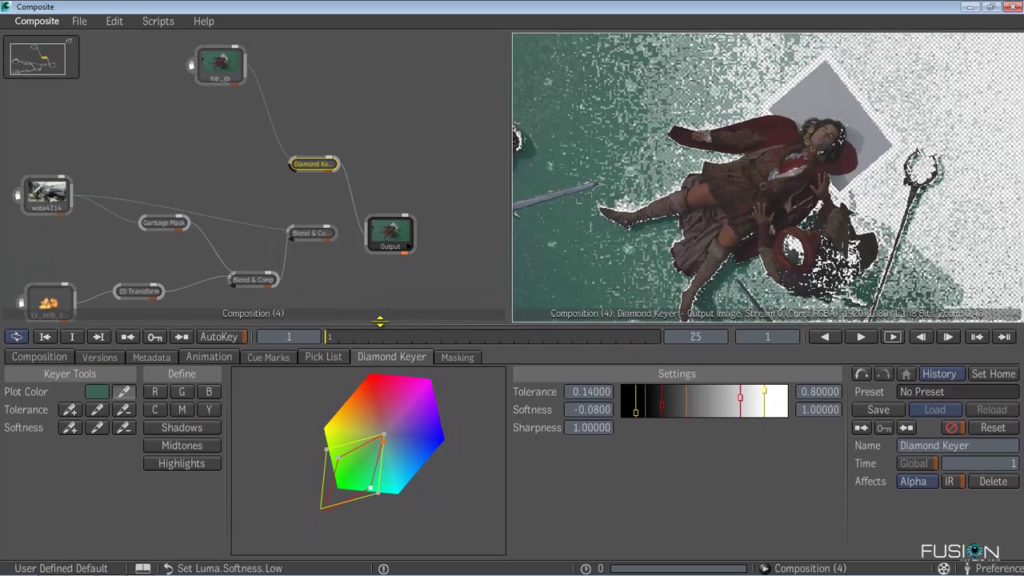
left_click_drag(584, 409, 595, 391)
left_click_drag(803, 391, 787, 391)
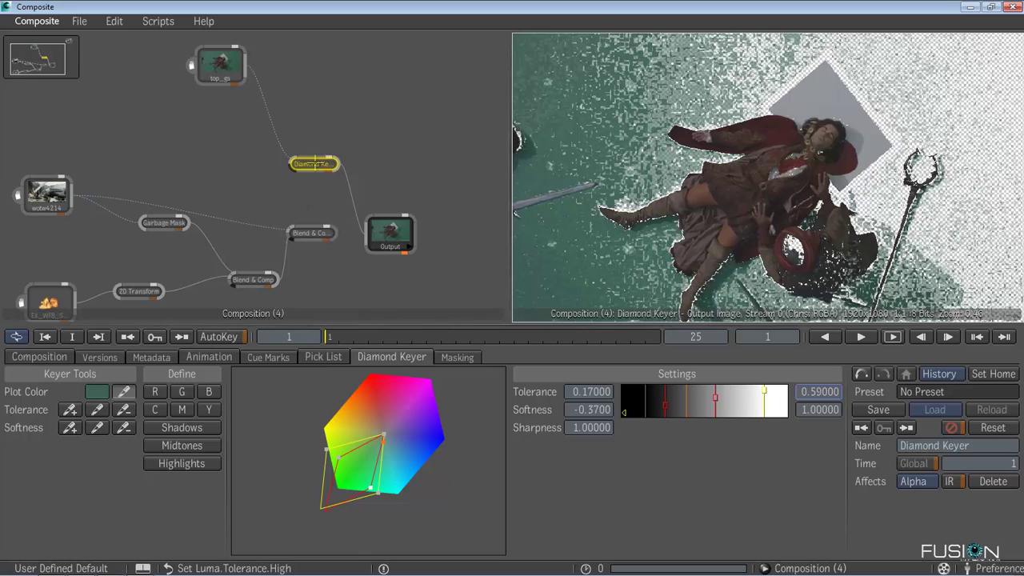
Replace the Diamond Keyer between top_gs and Output with a Keyer node from the Keyer category.
key("Delete")
mouse_move(1022, 164)
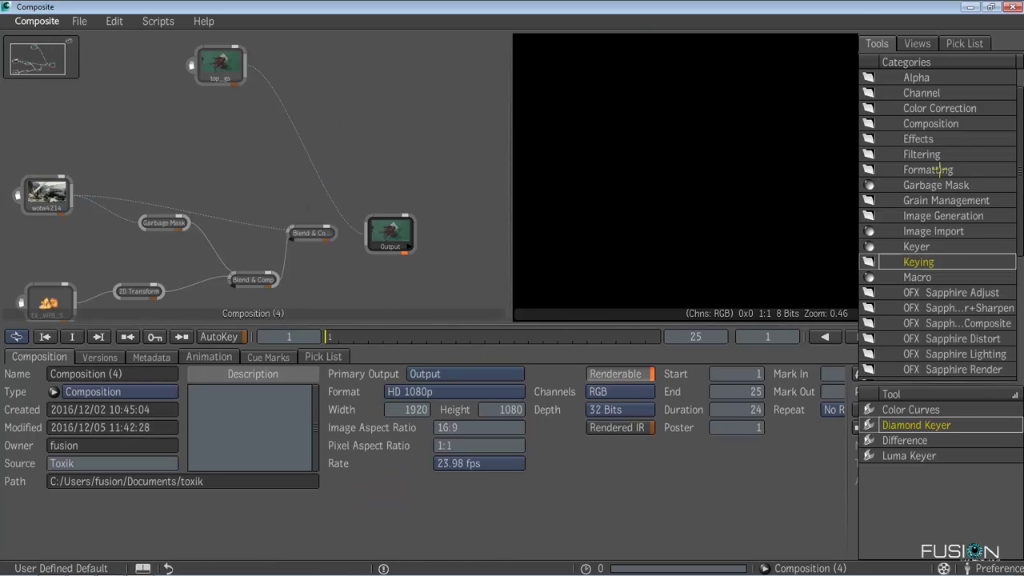
left_click(917, 247)
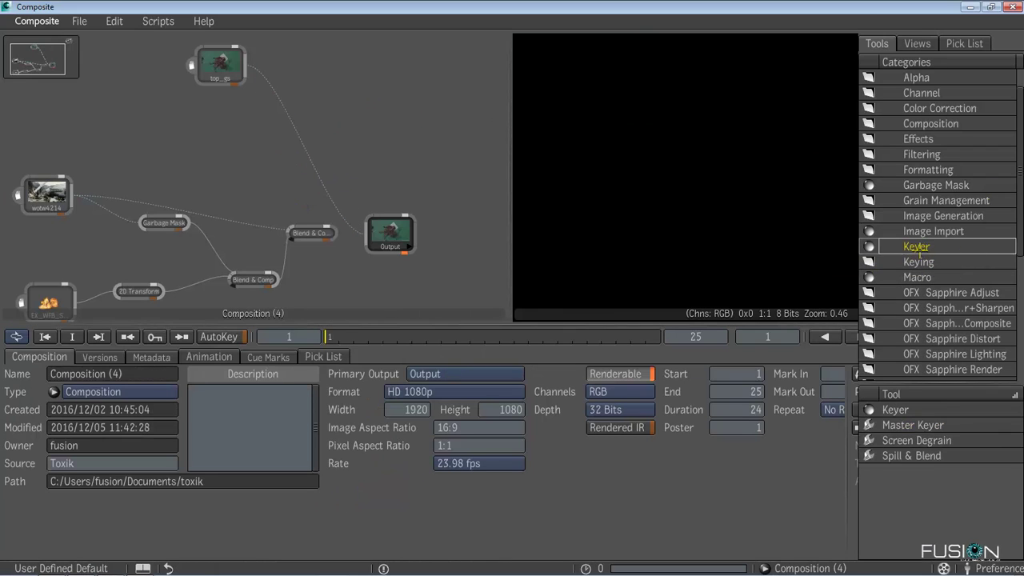
left_click_drag(919, 249, 314, 165)
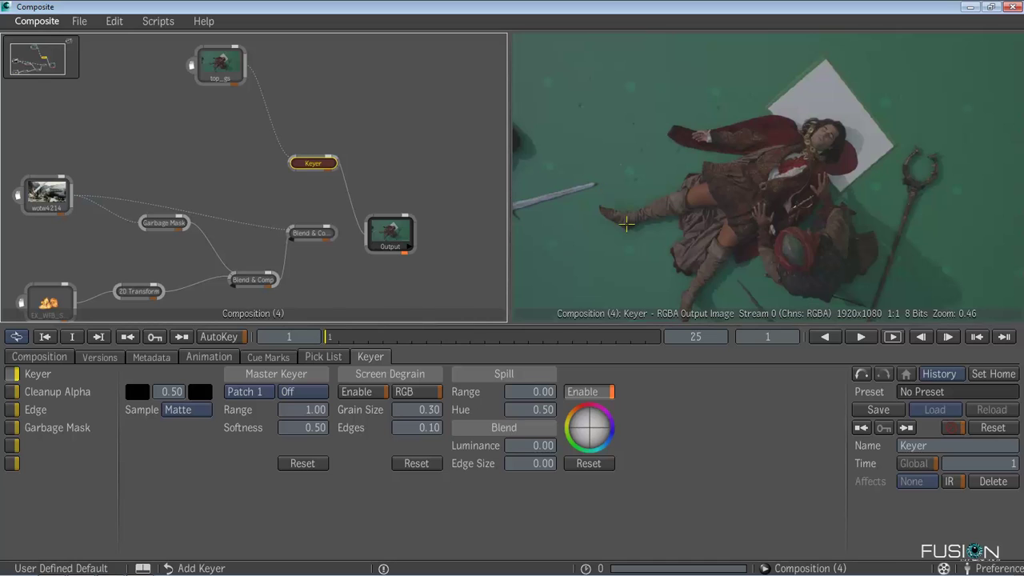
Sample the green backdrop in the upper-left area of the image as the Keyer's matte color.
scroll(622, 248, "down", 3)
scroll(674, 231, "up", 2)
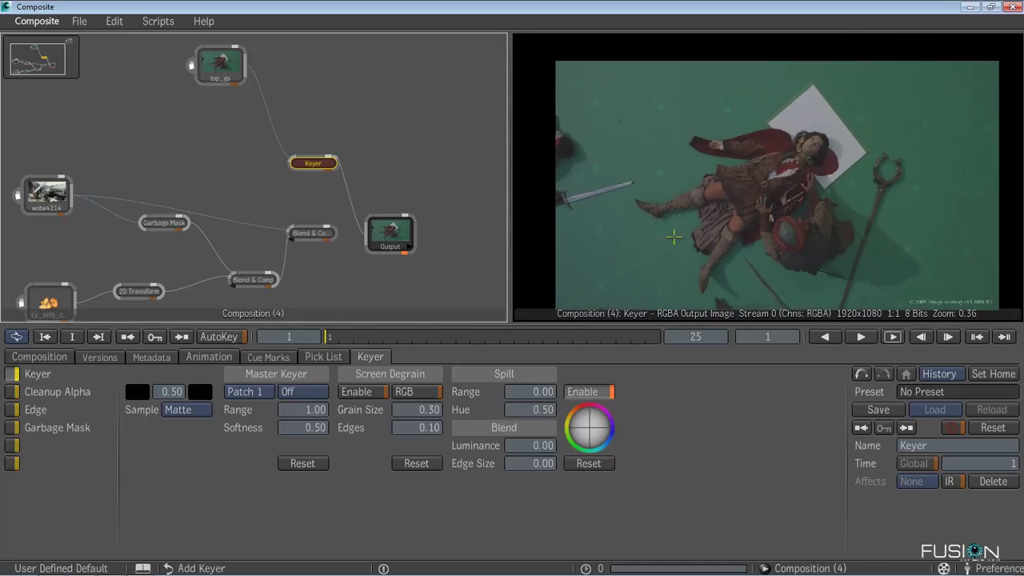
scroll(665, 210, "up", 2)
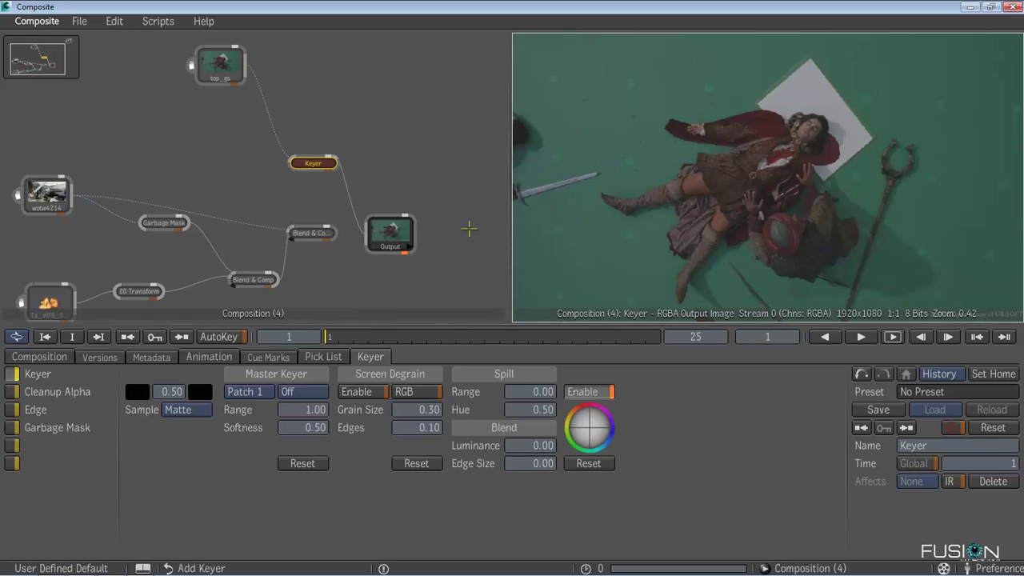
left_click_drag(137, 391, 576, 137)
scroll(600, 145, "down", 3)
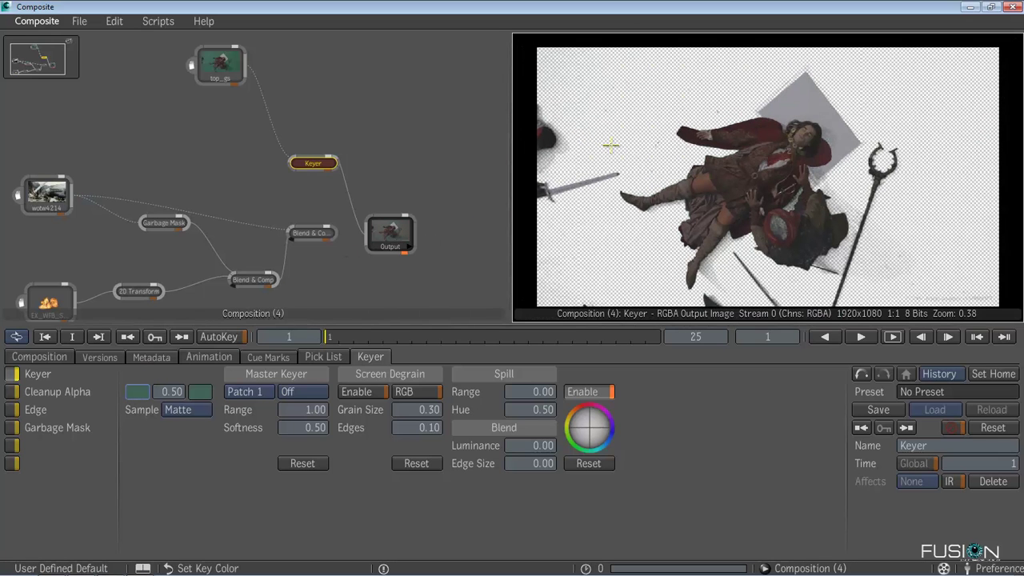
Examine the keyed figures up close, especially the kneeling figure's head wrap and clothing, in an enlarged viewer.
scroll(611, 145, "up", 1)
scroll(858, 261, "up", 2)
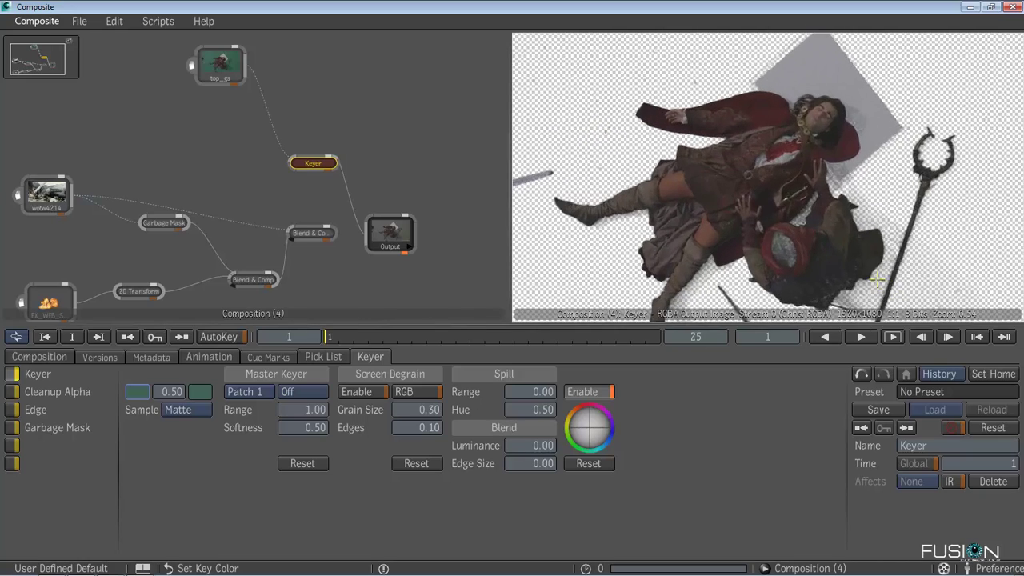
left_click_drag(862, 266, 711, 139)
scroll(840, 256, "up", 2)
scroll(729, 213, "up", 1)
scroll(711, 226, "up", 1)
scroll(709, 140, "up", 3)
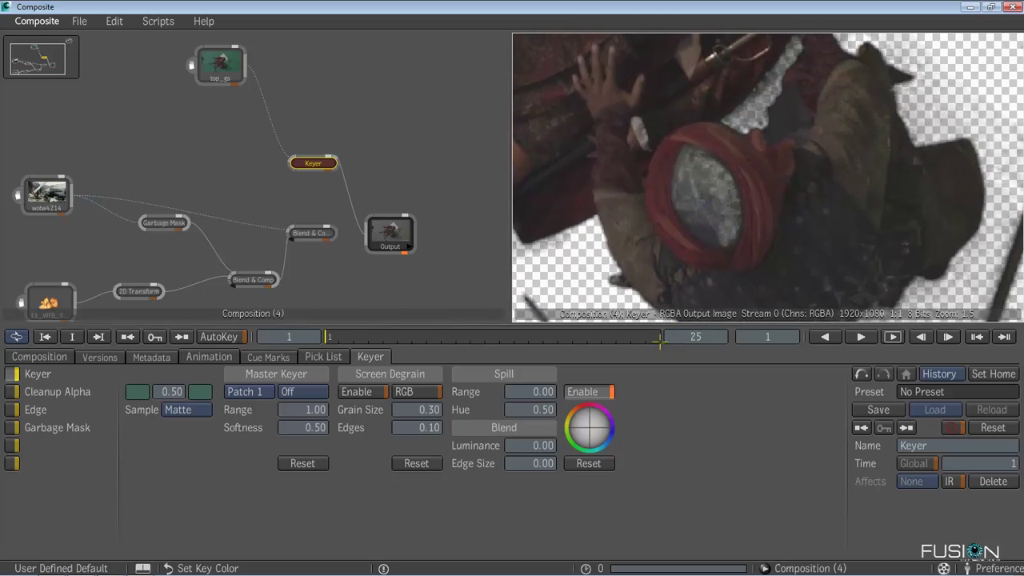
left_click_drag(654, 326, 690, 432)
scroll(707, 251, "down", 5)
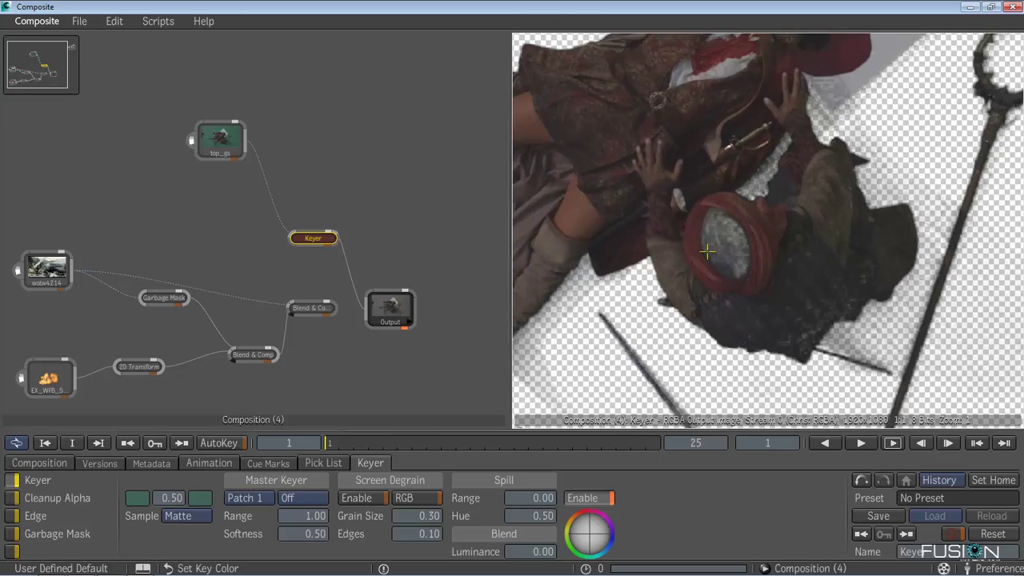
Display the Keyer's alpha channel and inspect the matte for gray areas within the figures and the background.
key("a")
scroll(715, 277, "down", 3)
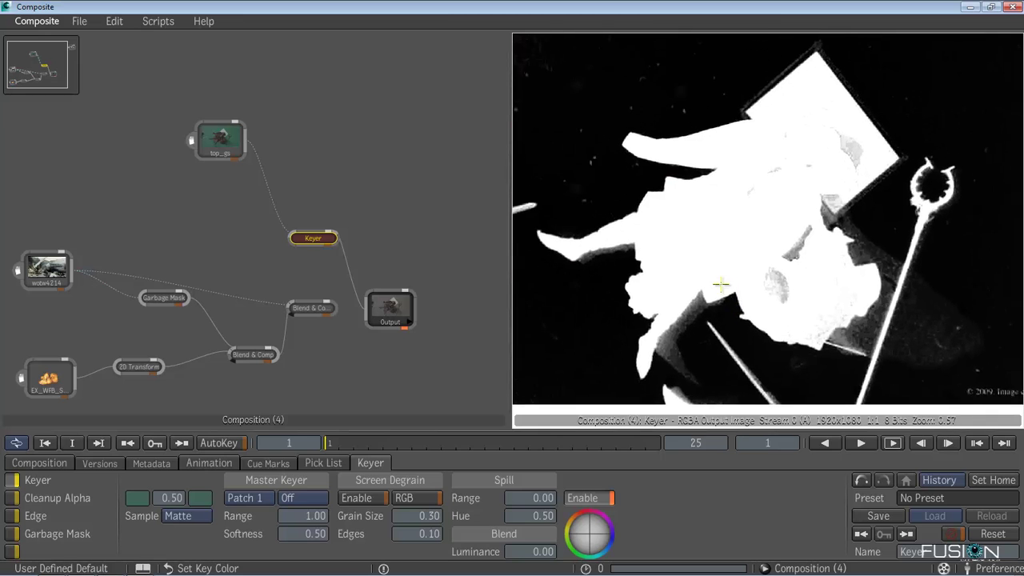
left_click_drag(715, 279, 745, 288)
scroll(718, 231, "down", 1)
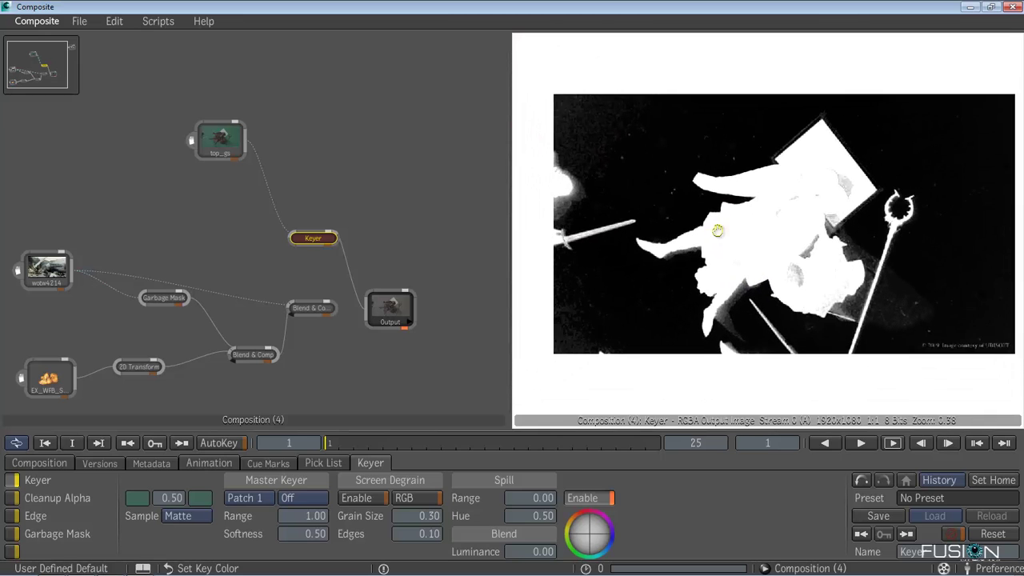
left_click_drag(717, 231, 727, 244)
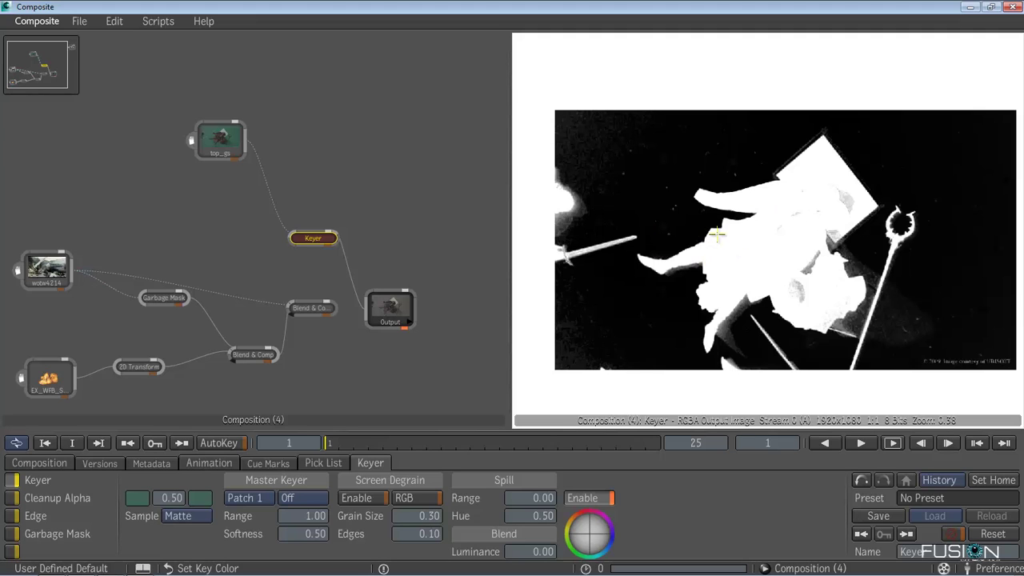
scroll(712, 231, "up", 3)
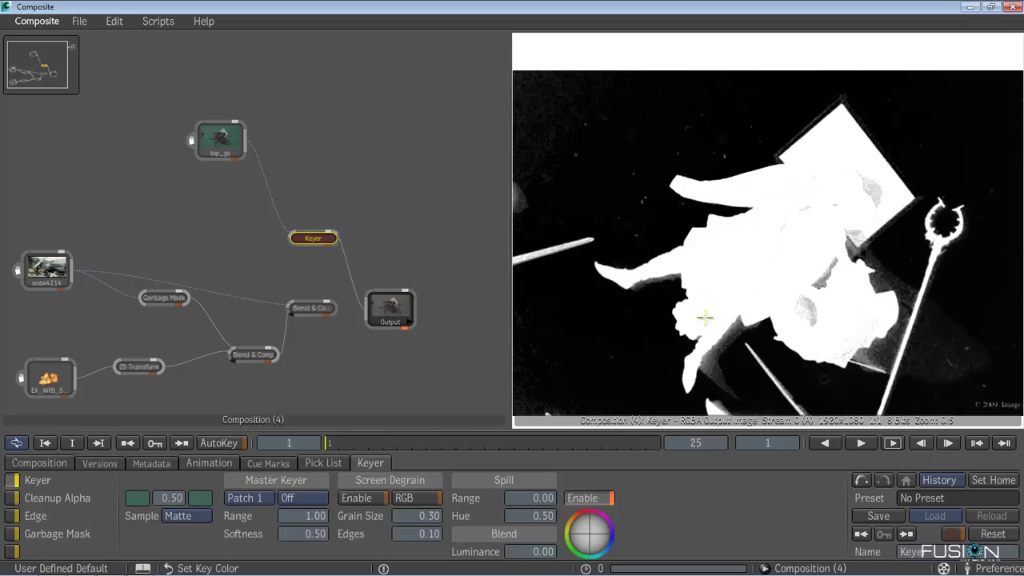
Switch the viewer from the Keyer's alpha back to its color result over transparency and enlarge the parameter area.
scroll(704, 318, "down", 2)
key("c")
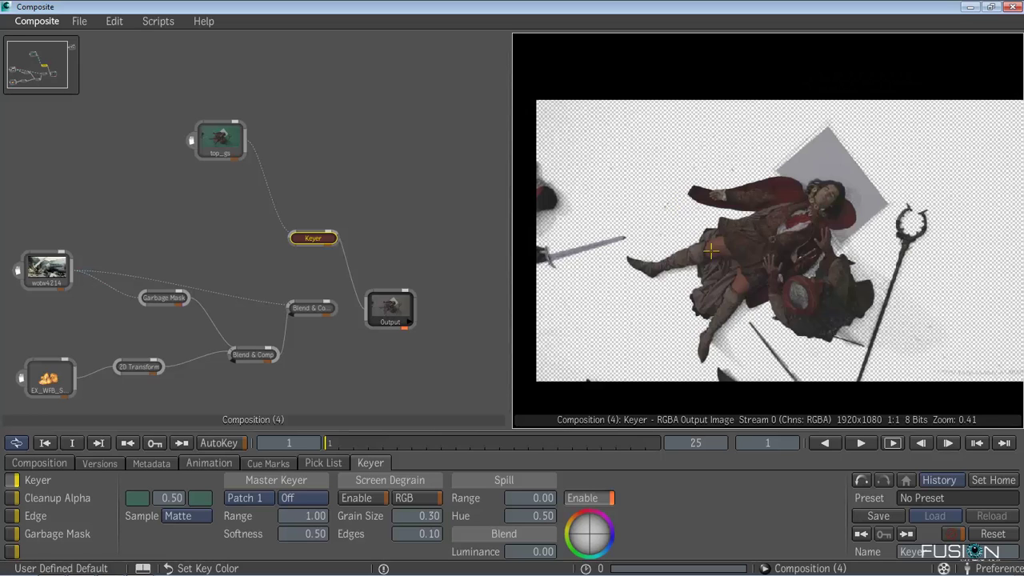
scroll(729, 260, "up", 1)
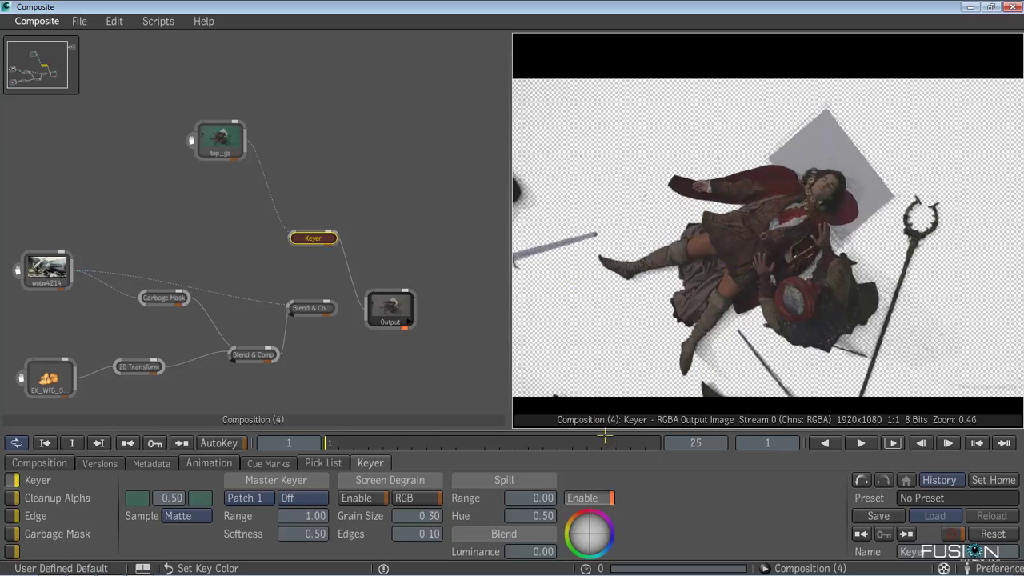
left_click_drag(604, 432, 607, 358)
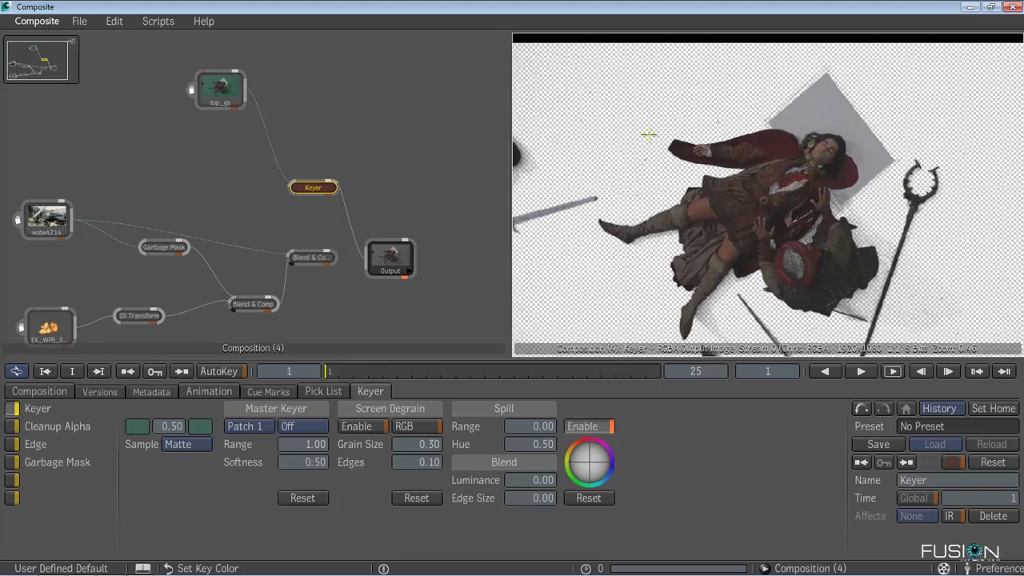
Adjust the Keyer's matte sample over the enlarged keyed image, making the kneeling figure's head wrap more opaque.
key("F4")
left_click(588, 69)
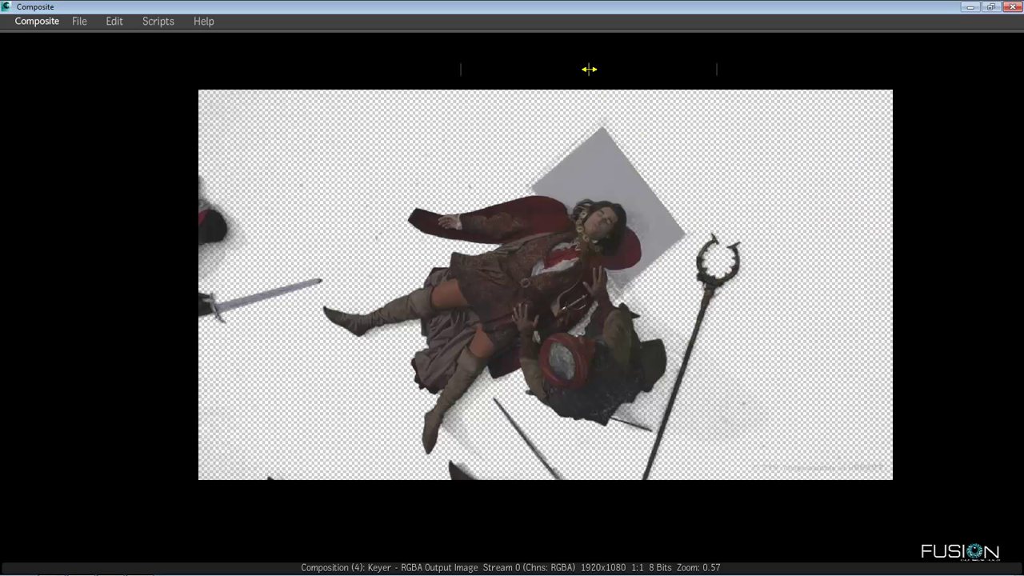
key("ctrl+k")
mouse_move(164, 164)
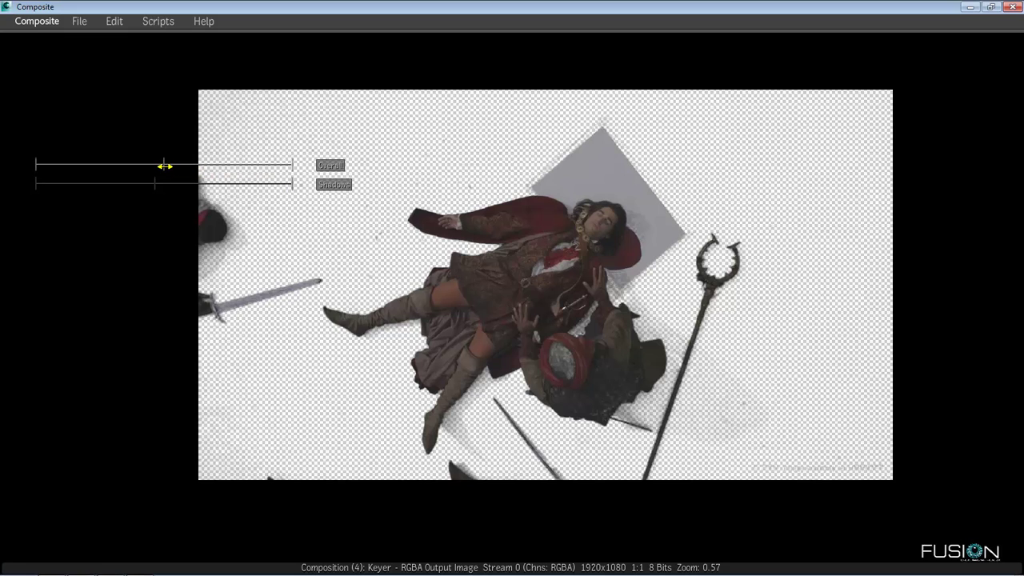
left_click_drag(162, 164, 194, 197)
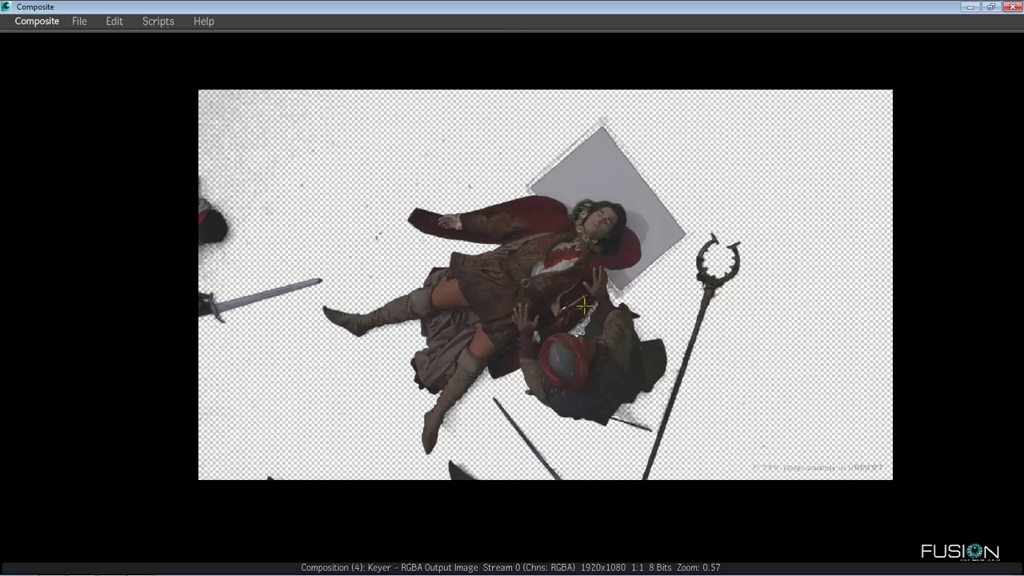
key("F4")
left_click_drag(718, 195, 689, 165)
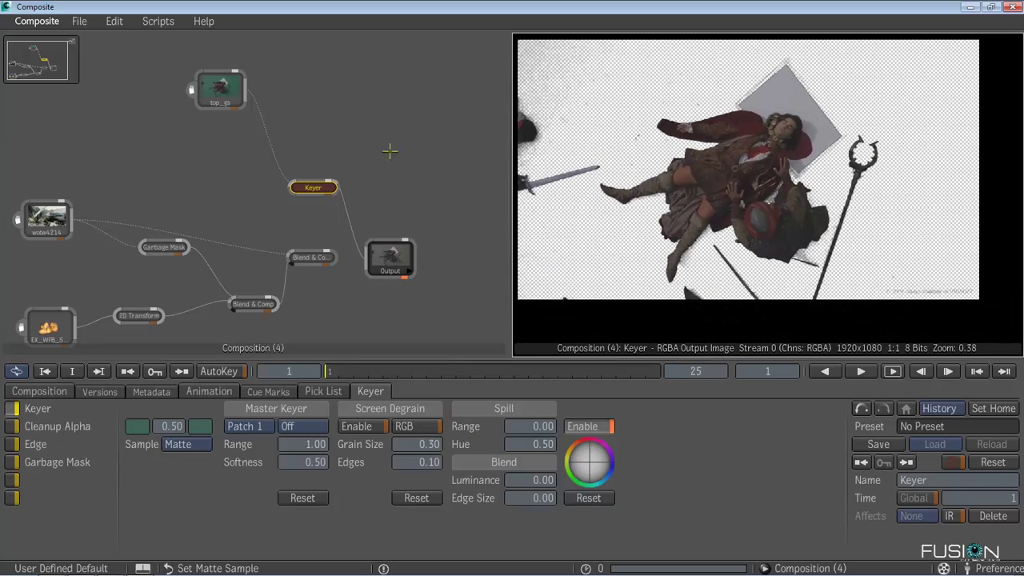
Rearrange the node graph, moving Keyer and Output clear of the explosion branch and placing BG just below top_gs.
left_click_drag(368, 254, 429, 186)
left_click_drag(313, 187, 343, 130)
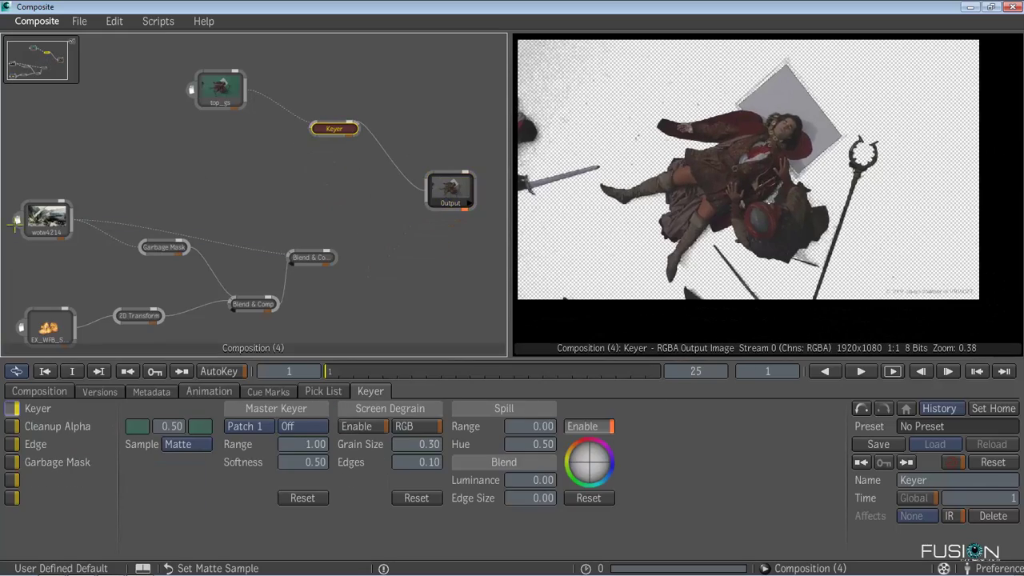
left_click(46, 218)
left_click_drag(326, 249, 298, 261)
left_click(424, 203)
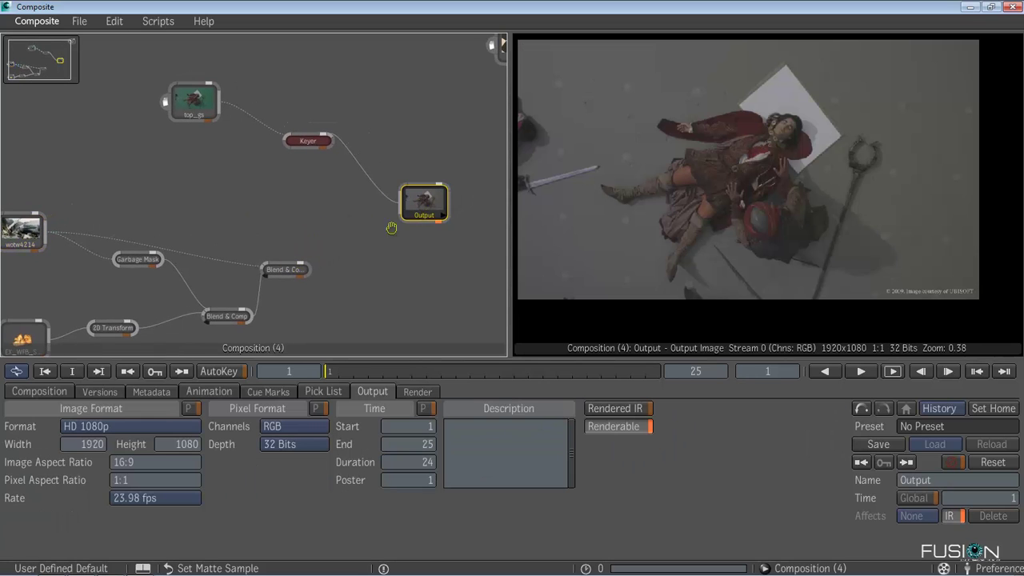
left_click_drag(371, 224, 391, 244)
left_click_drag(38, 250, 46, 212)
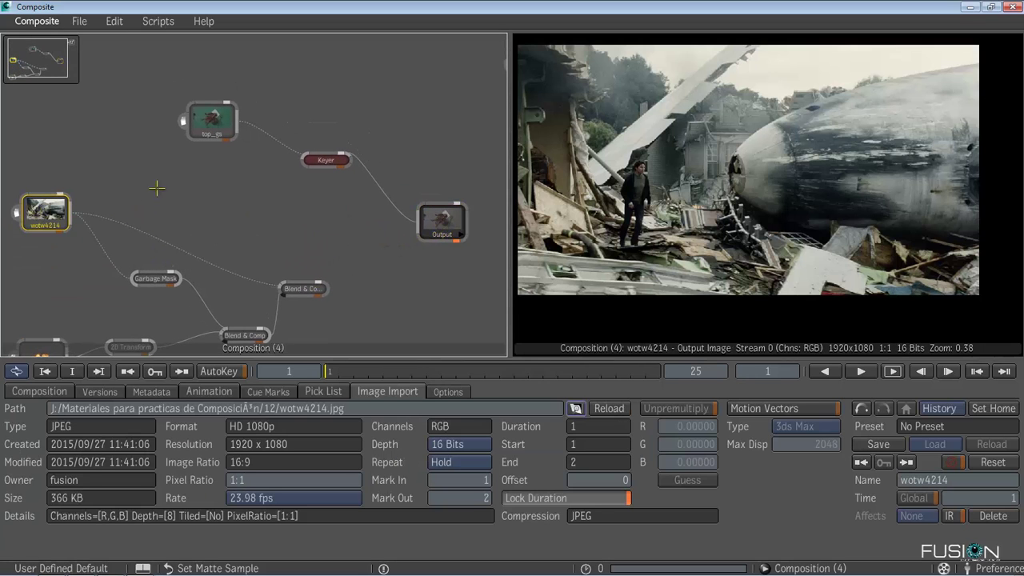
left_click_drag(156, 188, 128, 198)
left_click_drag(436, 113, 202, 196)
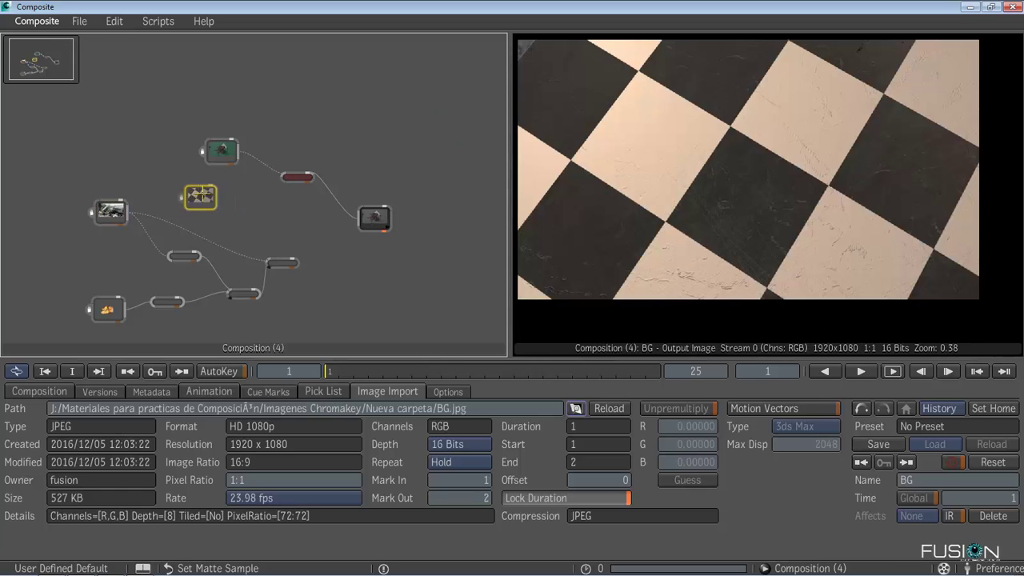
Connect BG to the Keyer's background input and compare the Output and Keyer results.
left_click(297, 176)
scroll(288, 179, "up", 3)
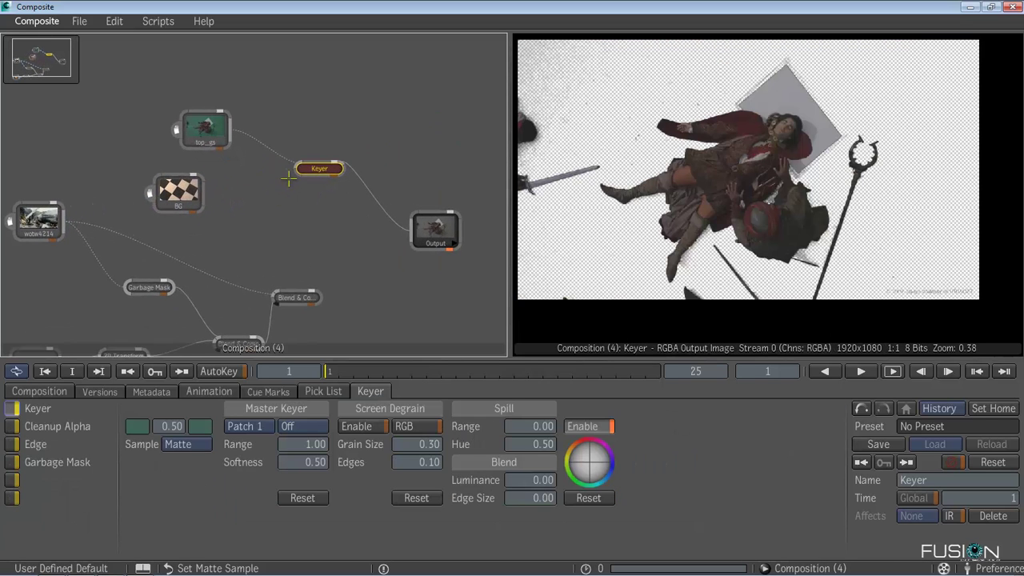
left_click_drag(294, 176, 182, 199)
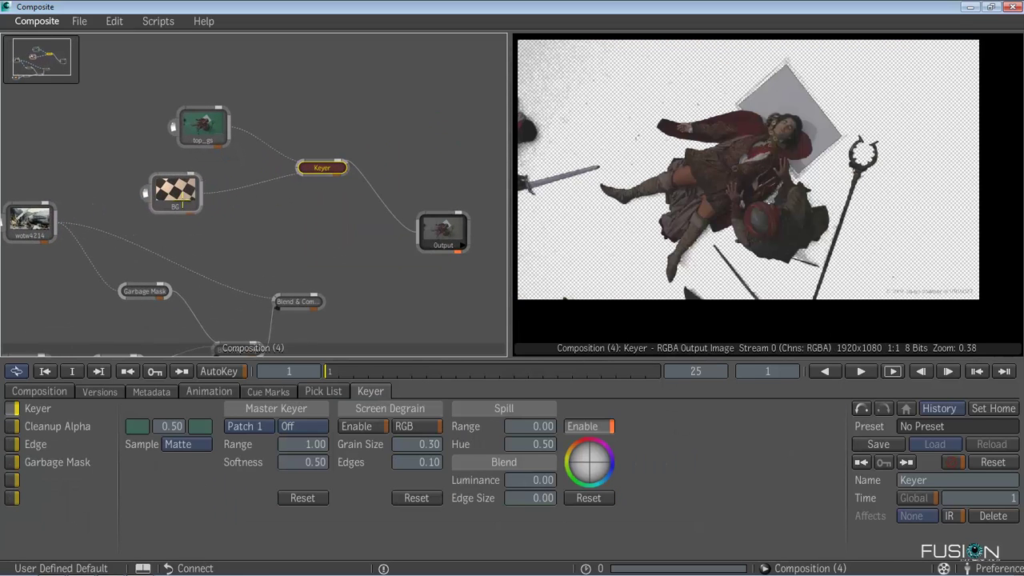
left_click(442, 232)
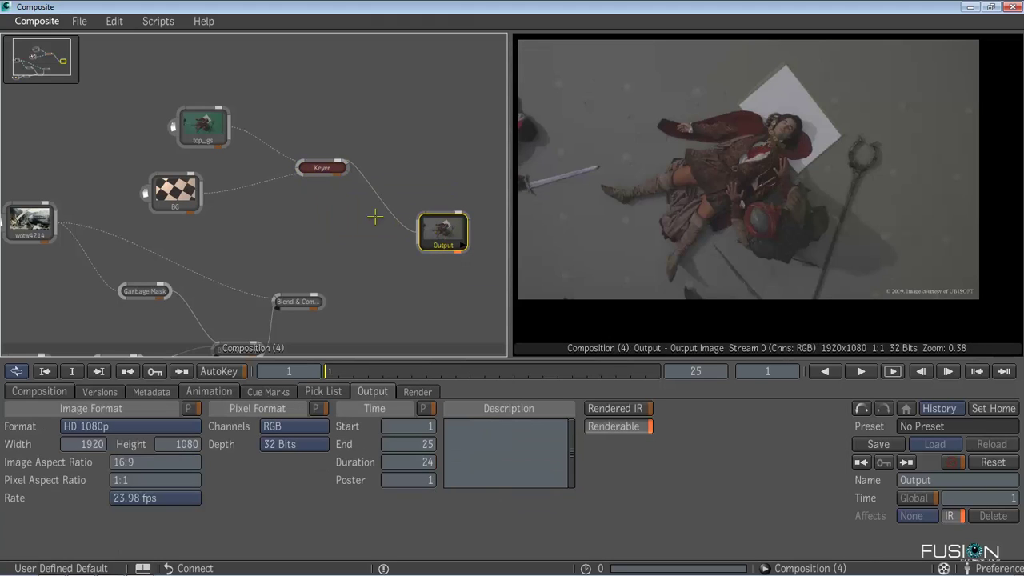
left_click(308, 165)
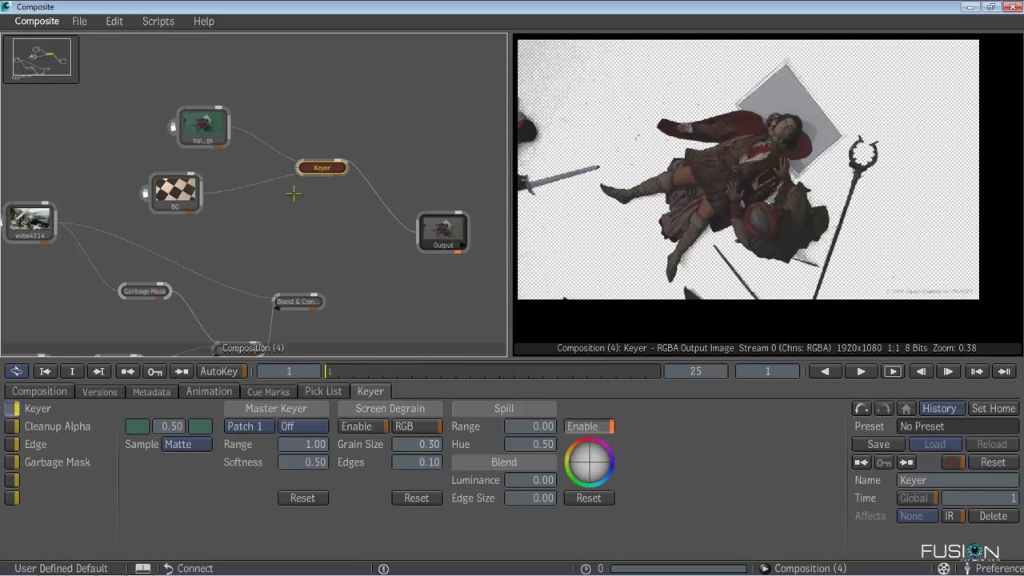
Disconnect BG from the Keyer.
scroll(294, 194, "up", 3)
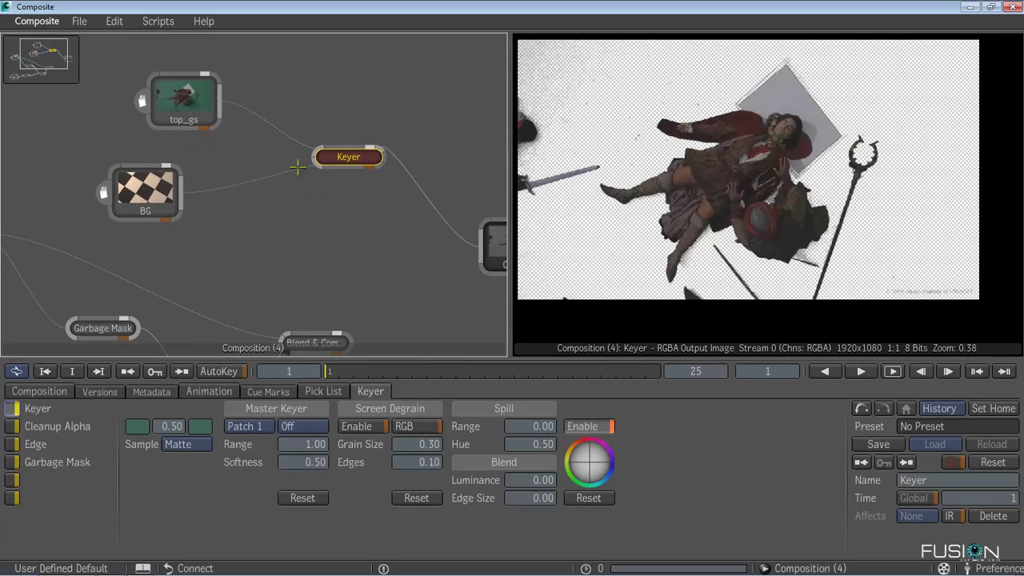
mouse_move(310, 201)
left_mouse_down()
mouse_move(320, 213)
mouse_move(272, 190)
mouse_move(264, 164)
left_mouse_up()
left_click_drag(343, 247, 304, 235)
Try placing a Blend & Comp node from the Composition category below the Keyer.
mouse_move(986, 212)
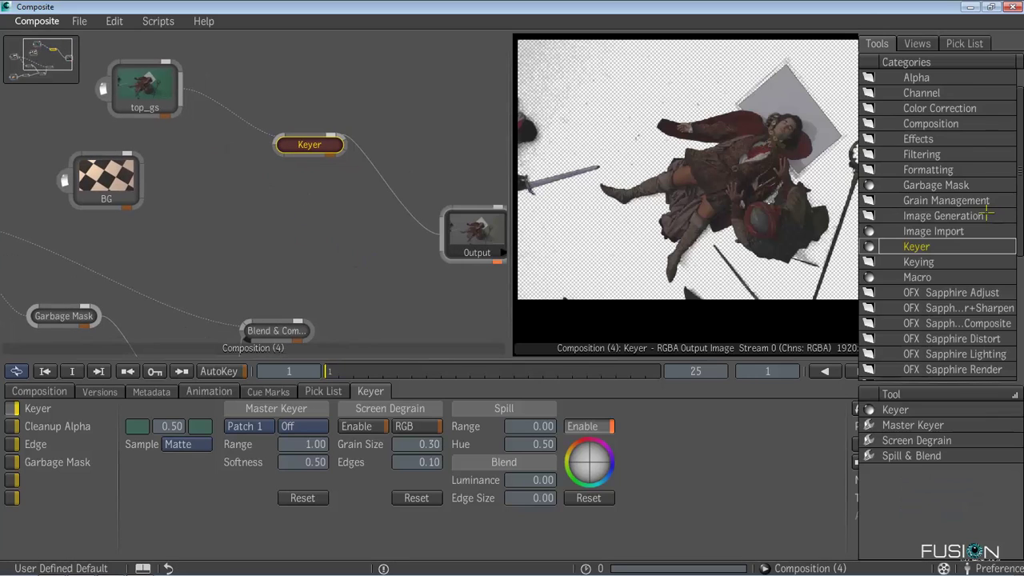
scroll(966, 188, "up", 1)
left_click(948, 153)
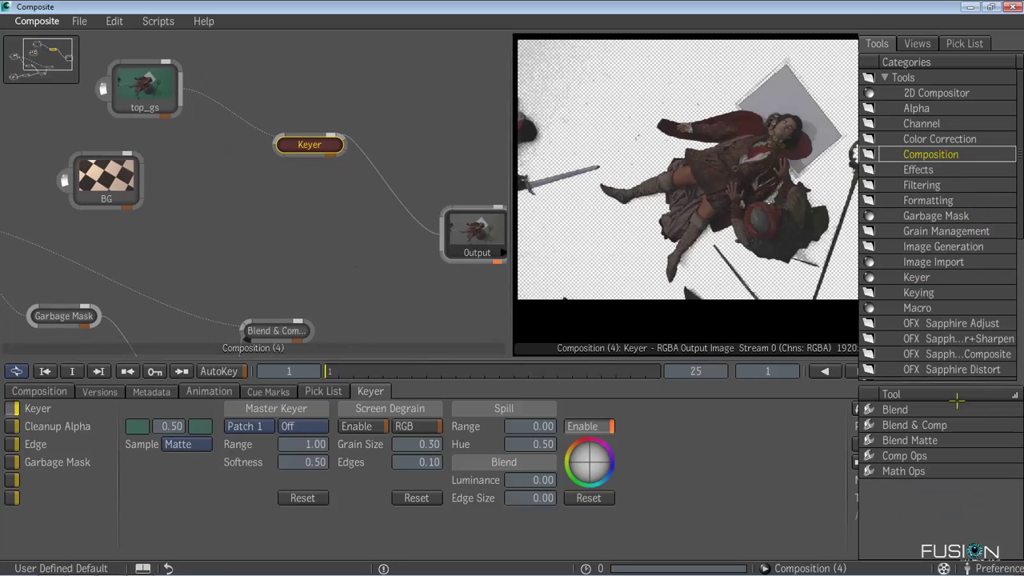
left_click_drag(929, 424, 303, 224)
key("Delete")
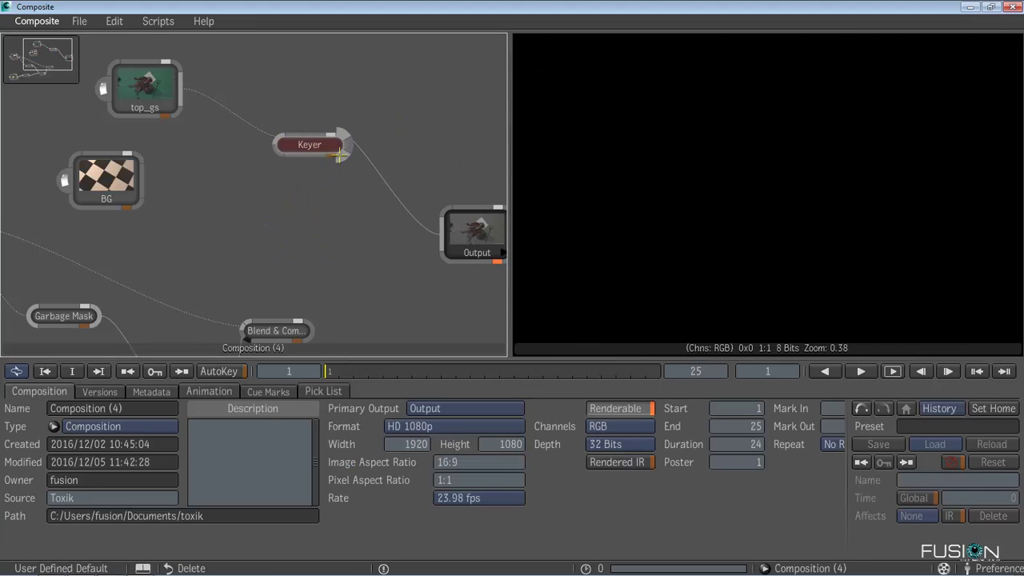
Feed the Output node from the Keyer's Comp Output Image instead of its current output.
scroll(367, 169, "up", 2)
scroll(367, 169, "up", 1)
left_click_drag(366, 152, 281, 235)
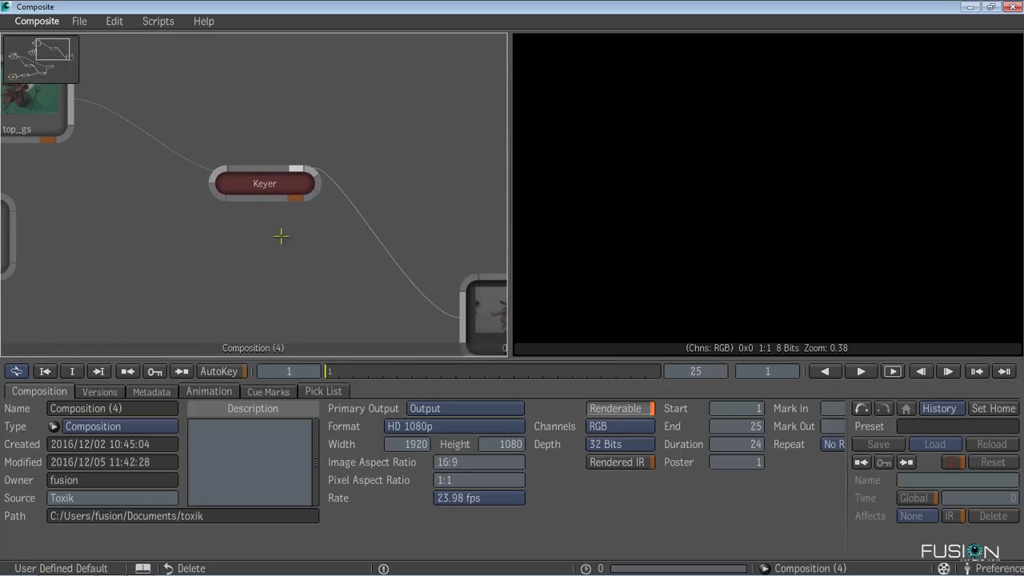
key("grave")
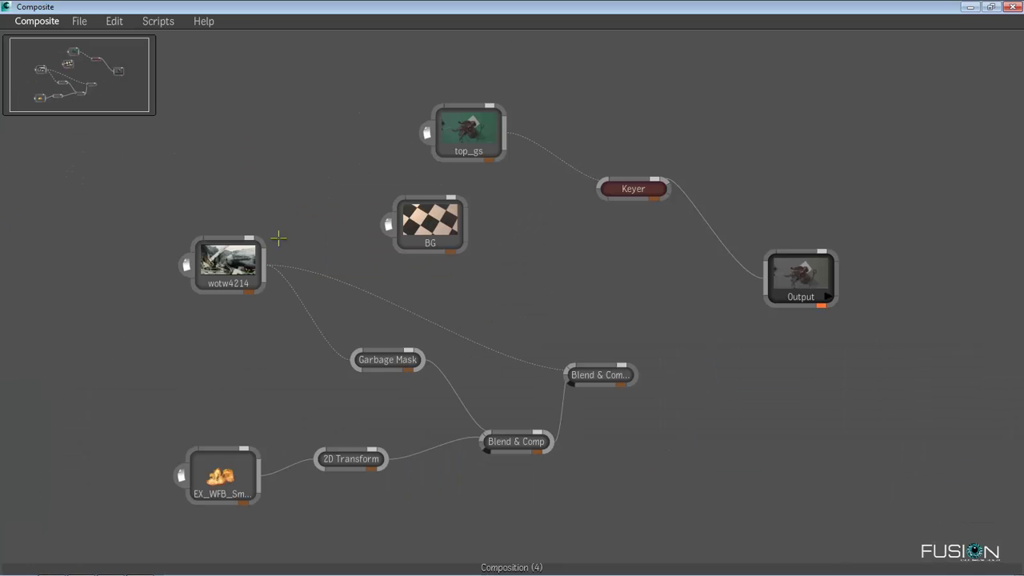
left_click_drag(610, 248, 490, 231)
scroll(565, 142, "up", 3)
left_click_drag(545, 191, 481, 295)
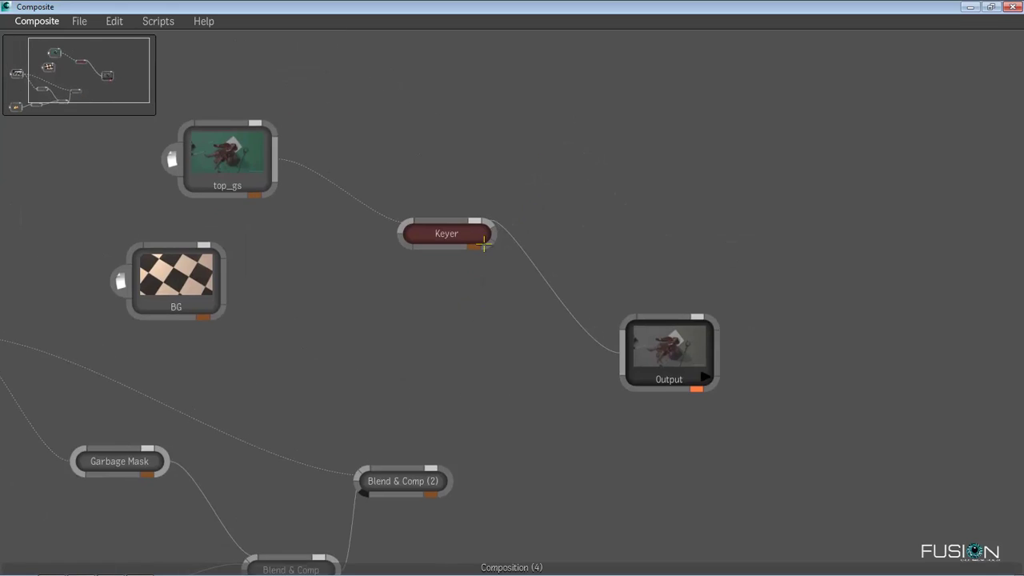
scroll(481, 260, "up", 1)
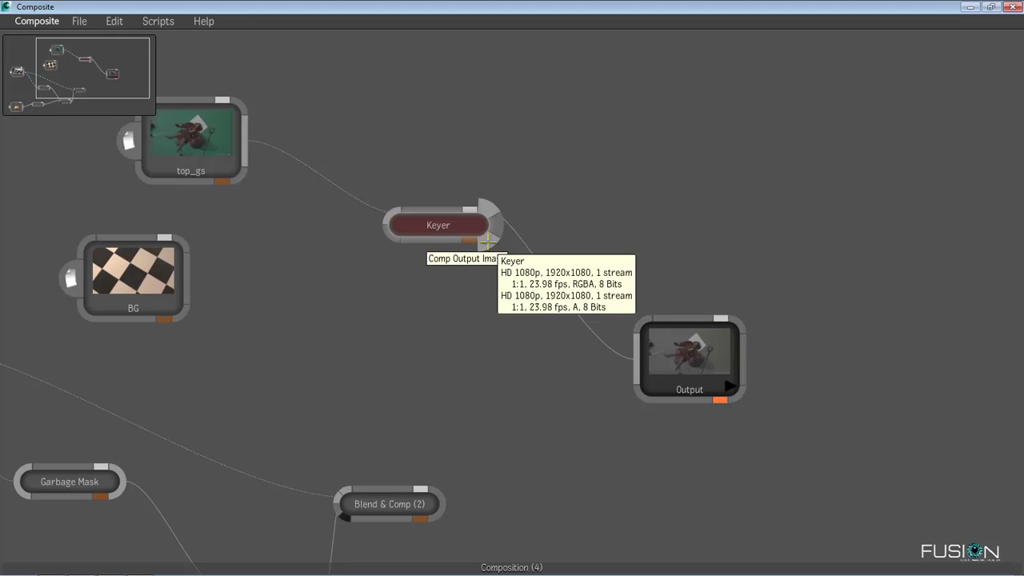
left_click(487, 240)
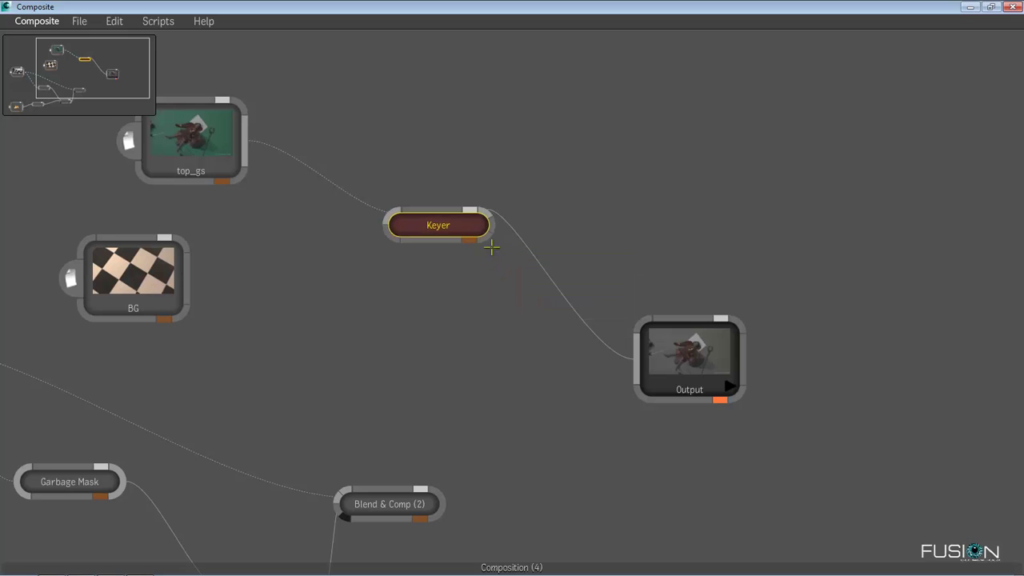
left_click_drag(489, 240, 652, 362)
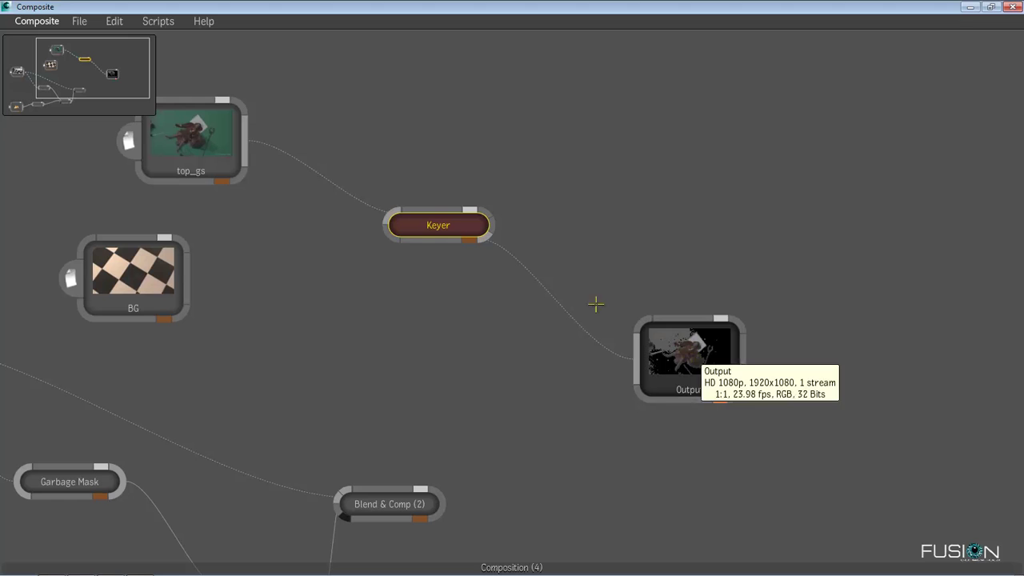
Connect BG to the Keyer's background input and examine the figures composited over the checkered floor in the Output.
left_click_drag(376, 246, 170, 280)
key("alt+2")
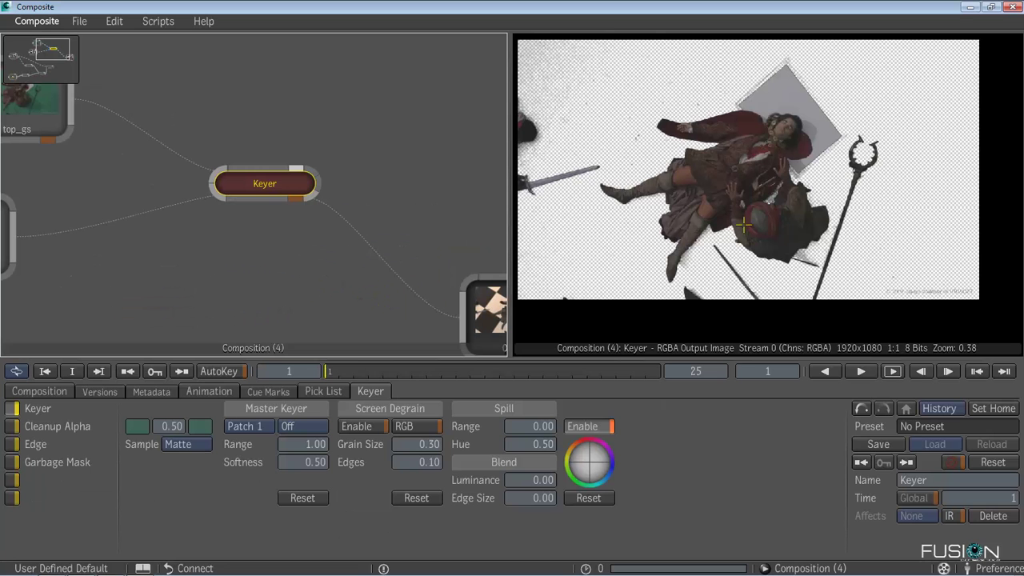
left_click_drag(422, 237, 328, 157)
left_click(435, 244)
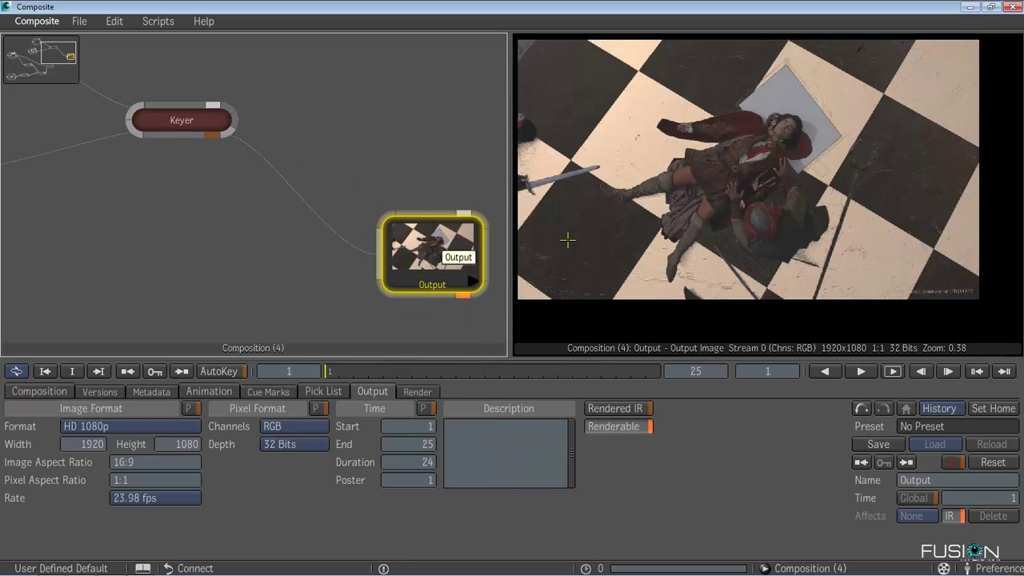
scroll(802, 237, "up", 4)
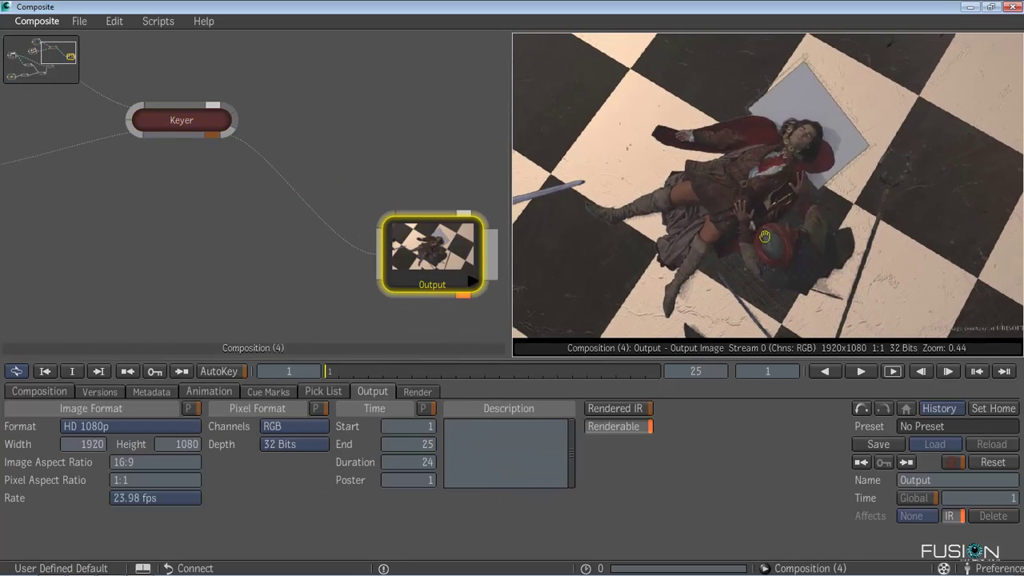
scroll(752, 227, "down", 3)
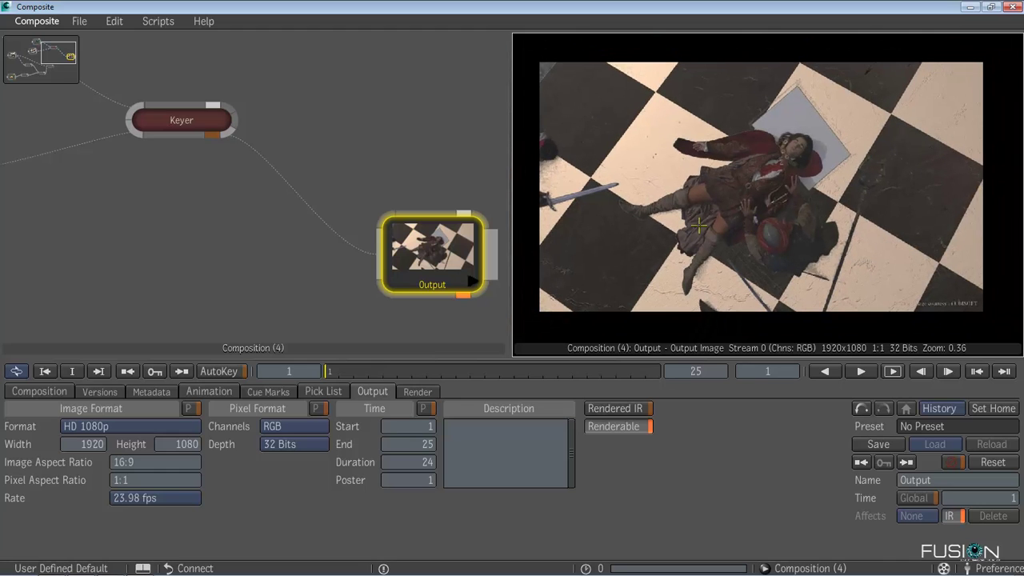
Insert a 2D Transform node from the Transform category between BG and the Keyer.
scroll(296, 228, "down", 2)
scroll(116, 235, "down", 2)
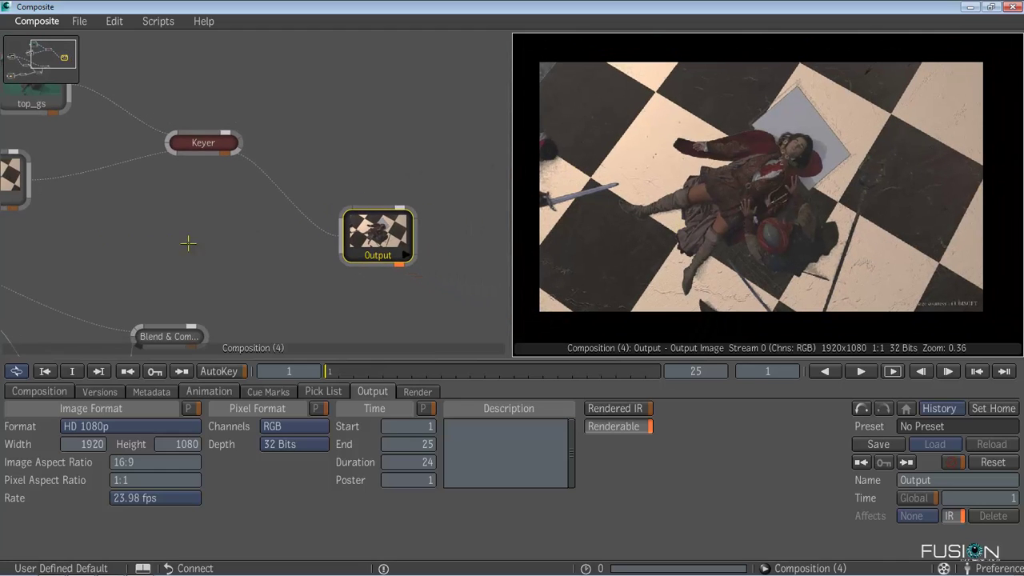
left_click_drag(197, 248, 311, 253)
left_click(112, 245)
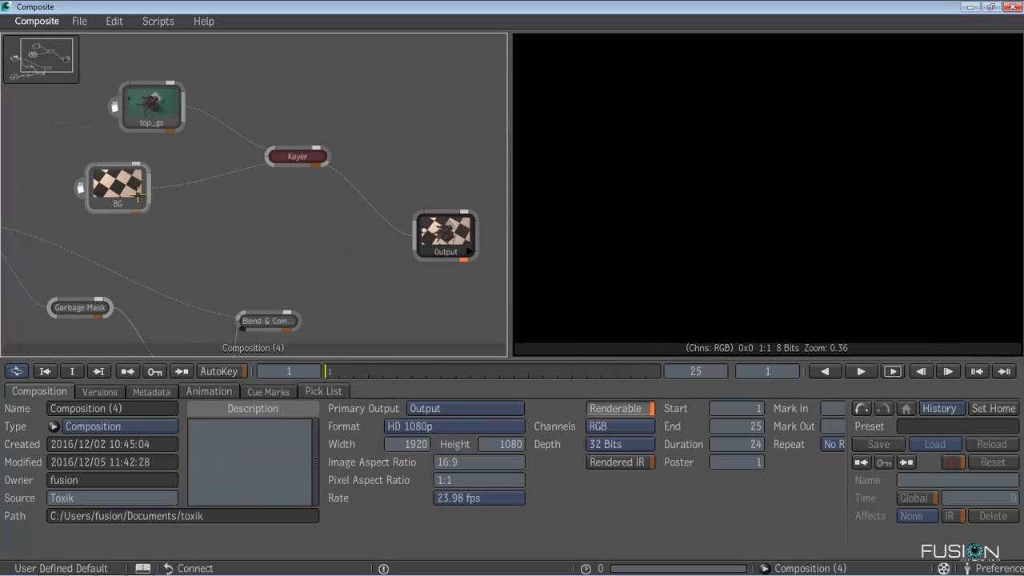
middle_click(185, 213)
scroll(912, 297, "down", 1)
scroll(911, 296, "down", 5)
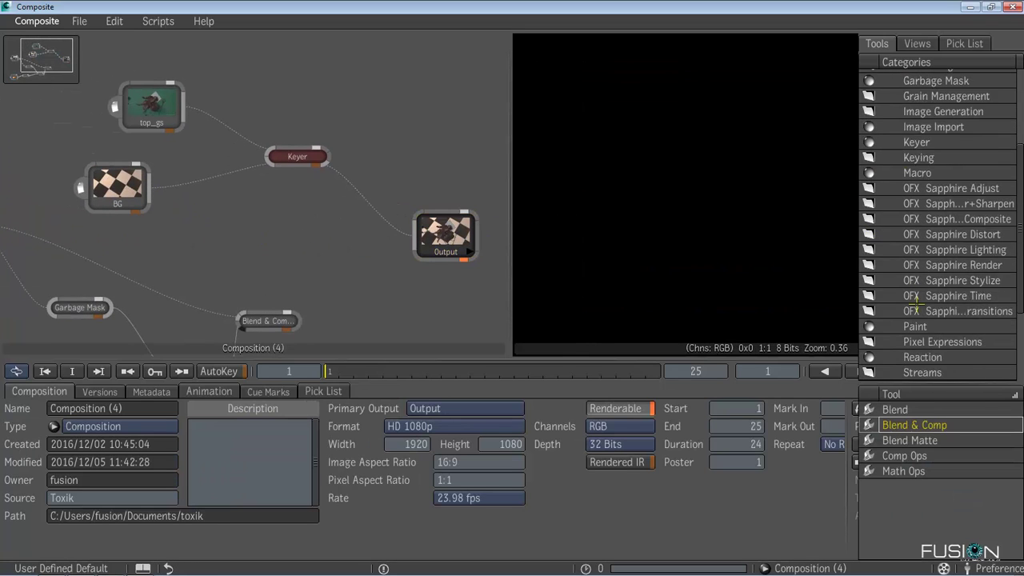
left_click(914, 342)
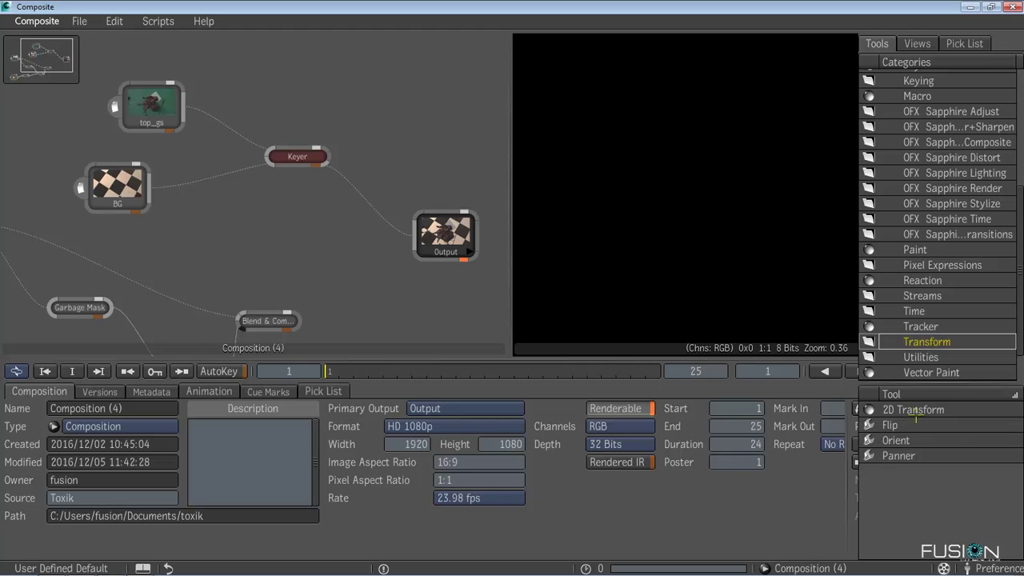
left_click_drag(912, 410, 221, 177)
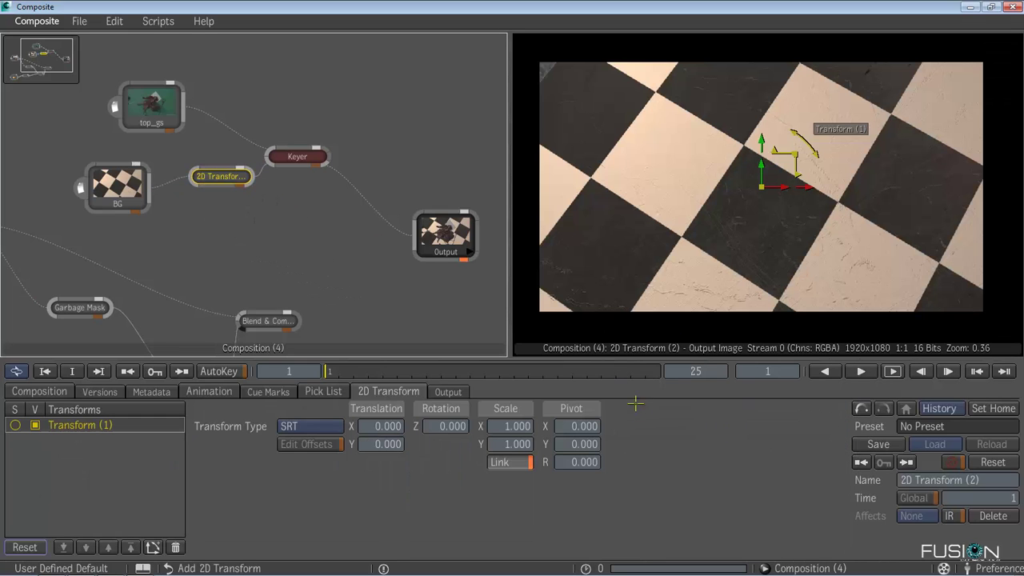
Scale the checkered floor up slightly with the 2D Transform and view the composite in the Output.
mouse_move(510, 426)
left_mouse_down()
mouse_move(524, 427)
mouse_move(514, 427)
left_mouse_up()
left_click(443, 240)
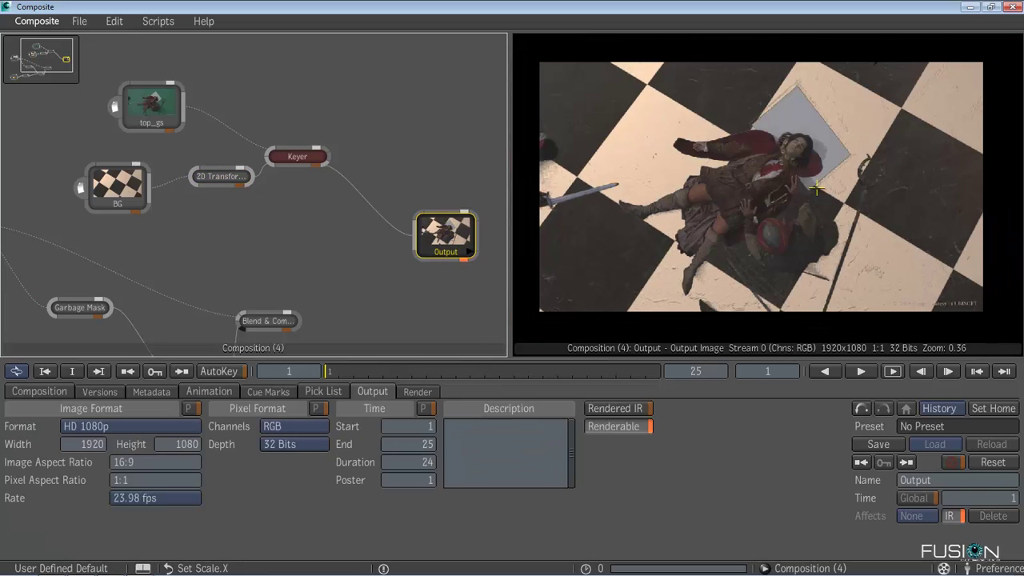
Examine the keyed figures over the checkered floor in a full-screen player, and return to the split schematic and player layout.
scroll(814, 196, "up", 1)
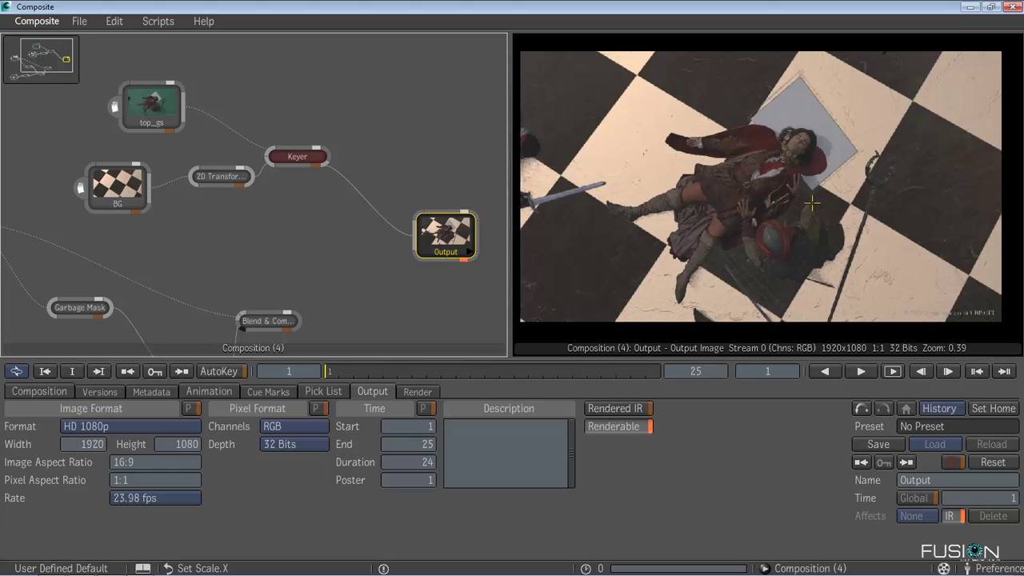
key("F4")
scroll(516, 190, "up", 5)
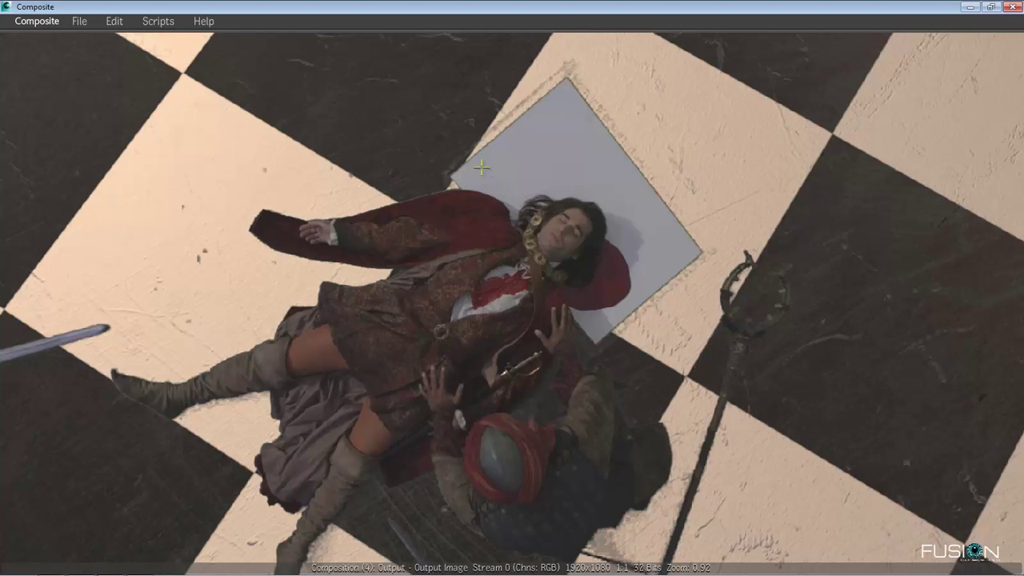
scroll(562, 182, "down", 5)
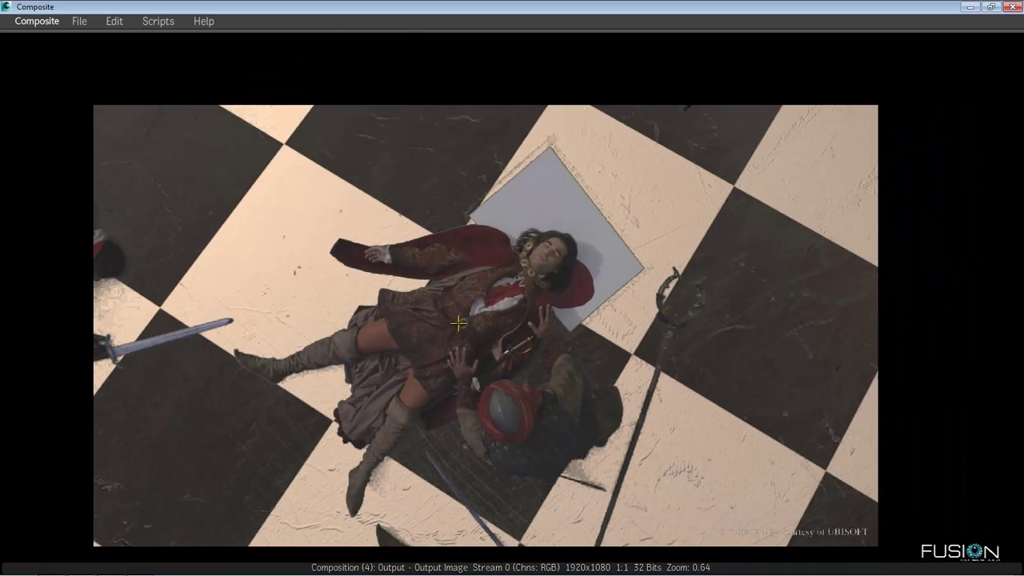
scroll(484, 330, "up", 1)
scroll(483, 330, "up", 3)
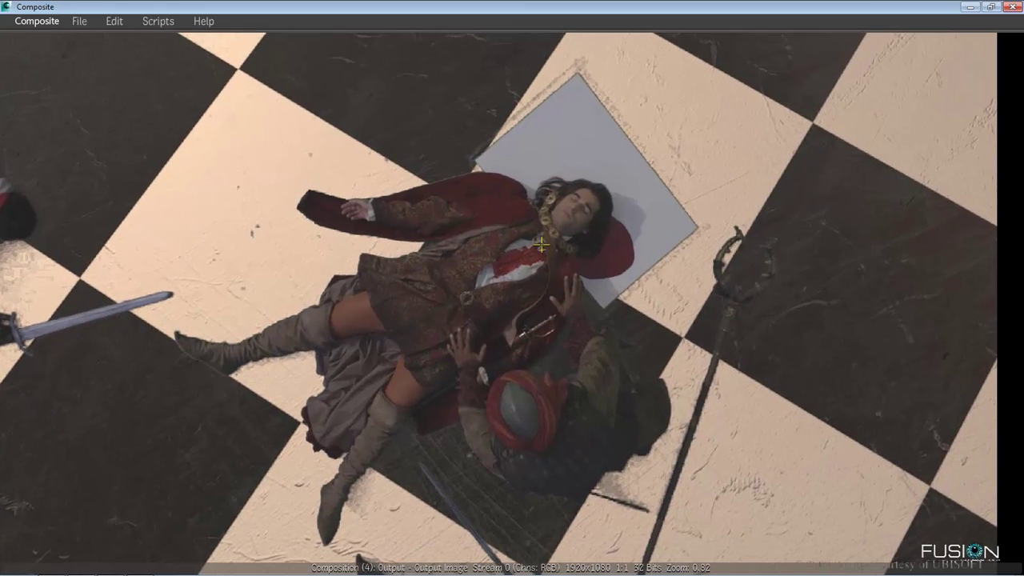
key("grave")
scroll(669, 221, "up", 2)
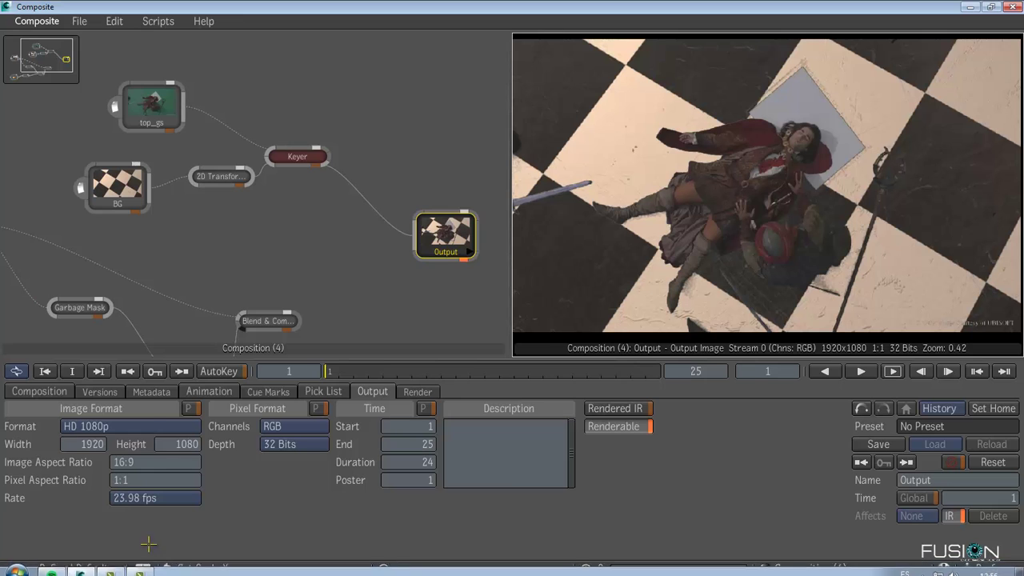
Switch to the layout with one large player above the tool settings and view the Output composite up close.
left_click(142, 567)
left_click(143, 548)
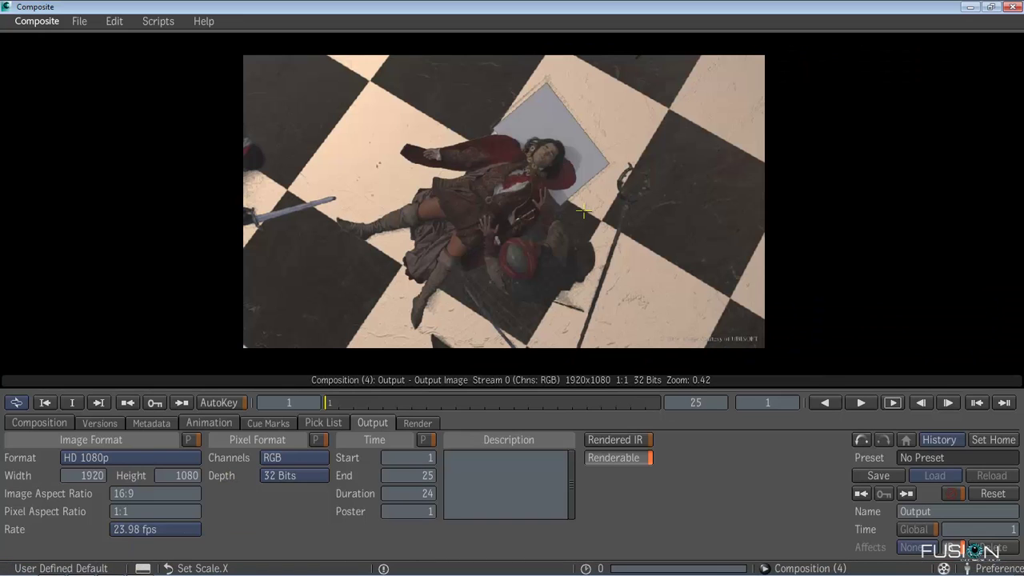
scroll(584, 212, "up", 4)
scroll(584, 211, "up", 4)
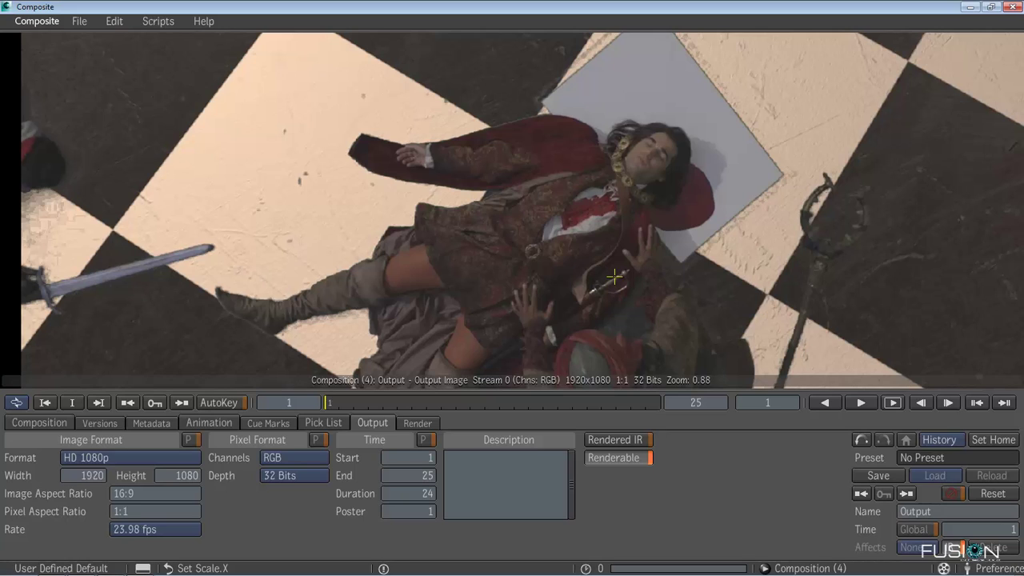
Overlay the schematic on the Output image, clear the node selection and reselect the Output node.
middle_click(615, 277)
mouse_move(546, 128)
scroll(547, 128, "down", 2)
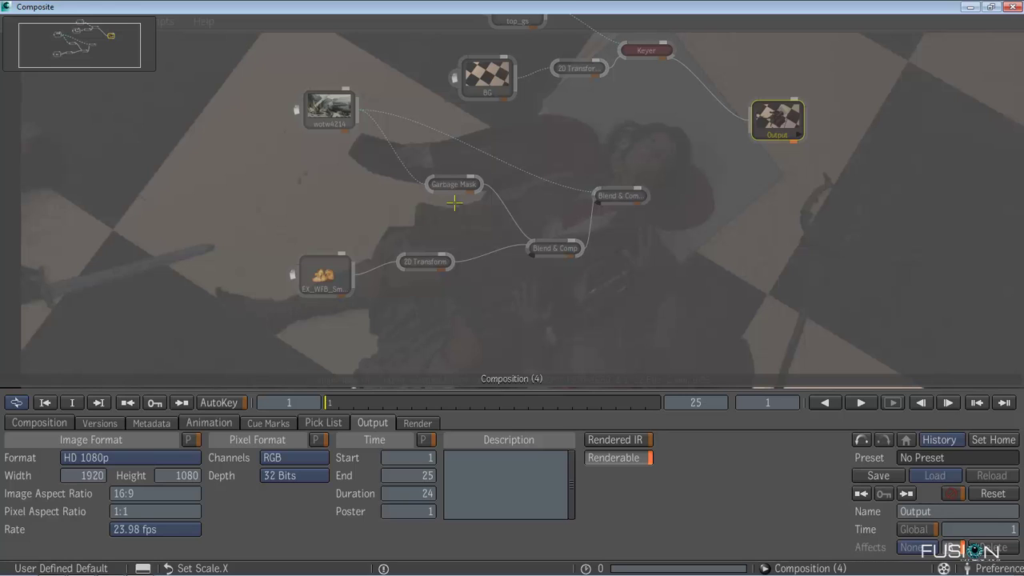
left_click(652, 143)
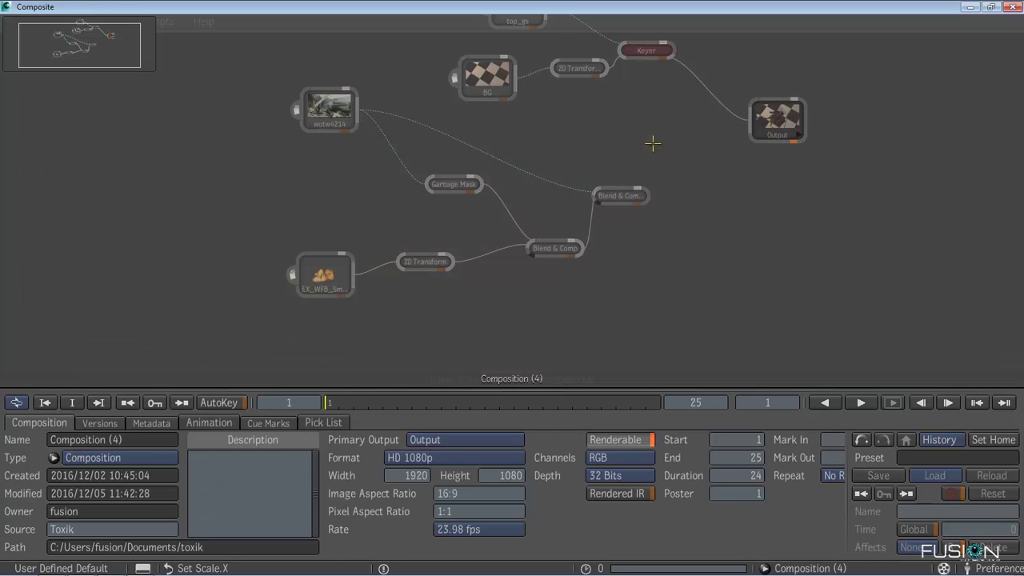
left_click(776, 118)
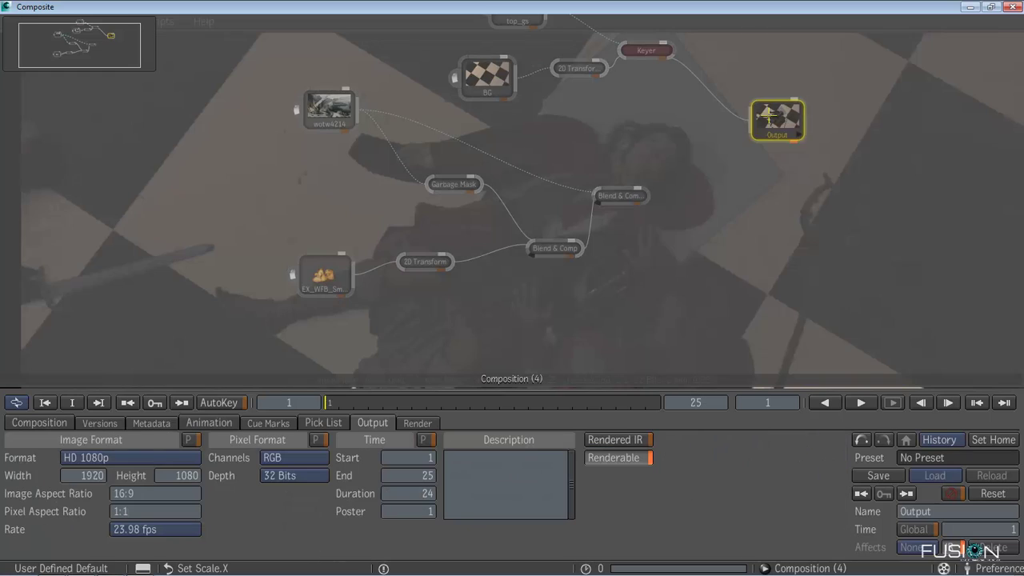
Leave the schematic overlay for the player and examine the keyed figures' edges against the floor.
middle_click(643, 235)
middle_click(652, 193)
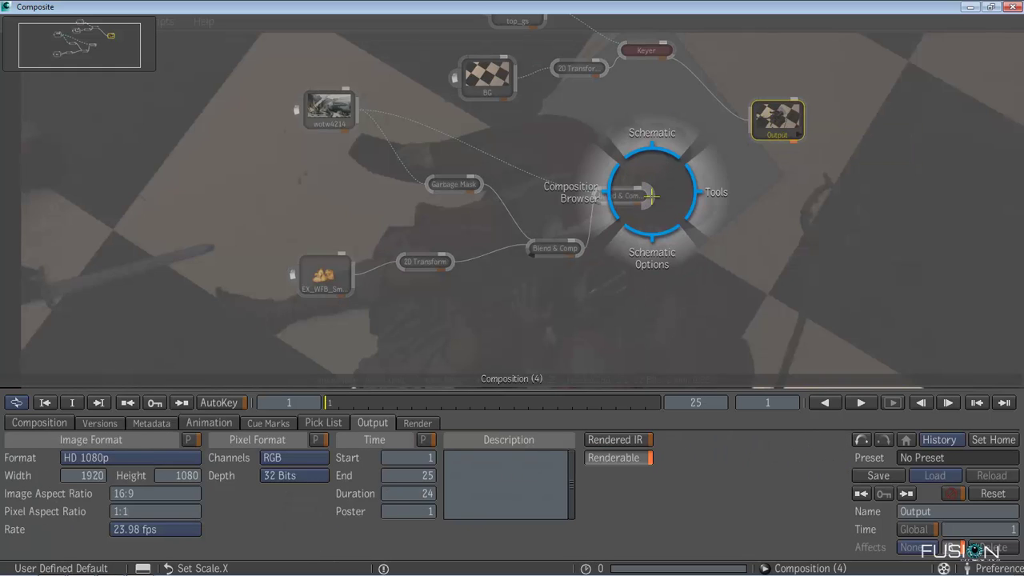
mouse_move(652, 146)
scroll(650, 196, "down", 2)
scroll(650, 196, "up", 2)
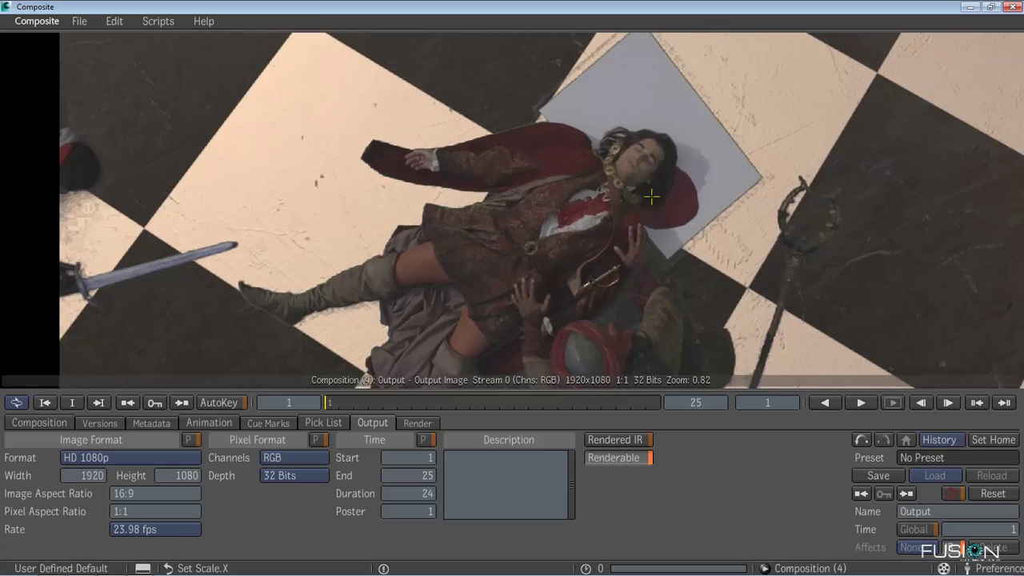
left_click_drag(650, 208, 592, 185)
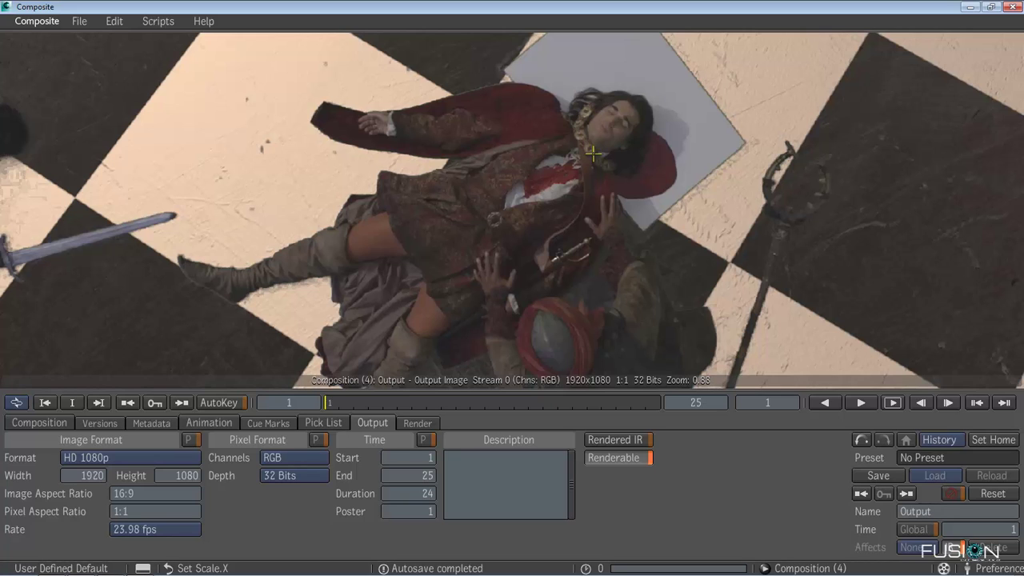
Bring the schematic back over the player, deselect all nodes and display the Output node's image in the player.
middle_click(592, 153)
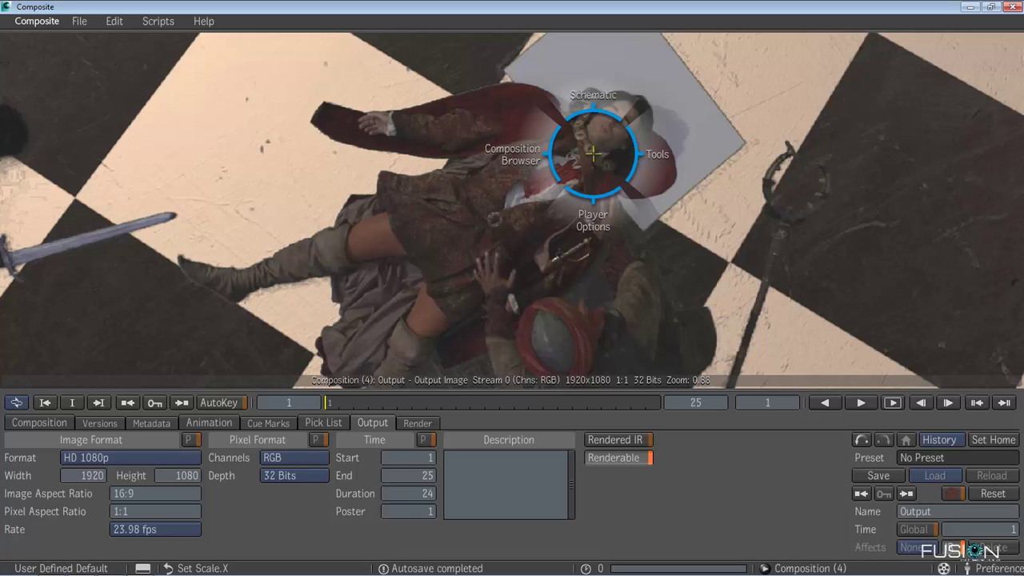
left_click(592, 90)
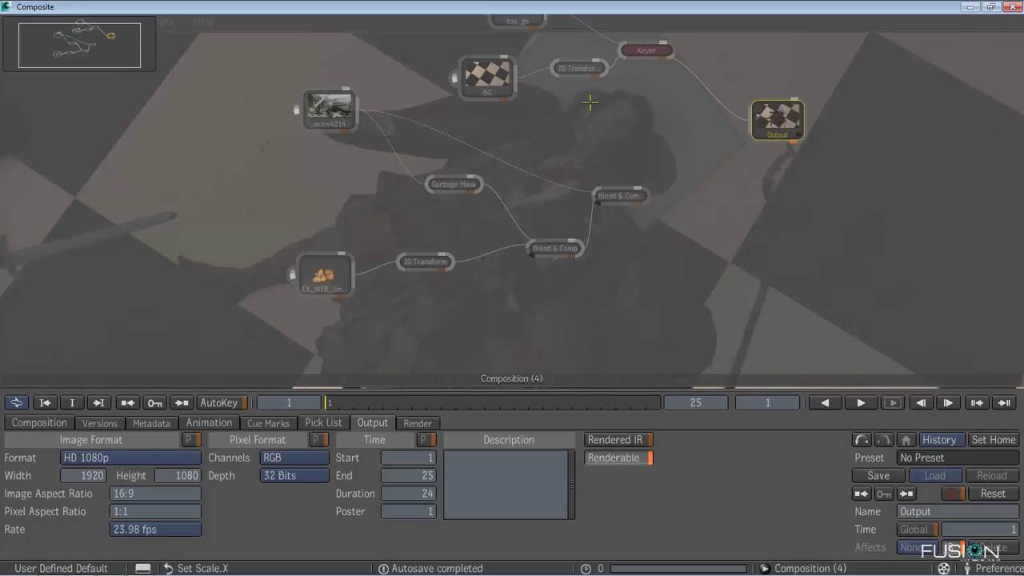
left_click(590, 103)
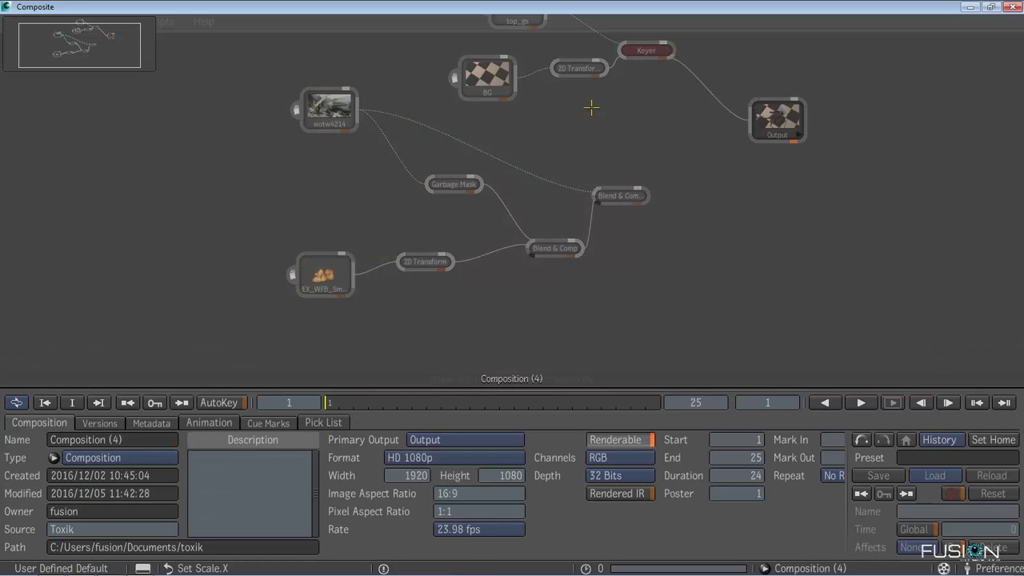
double_click(761, 115)
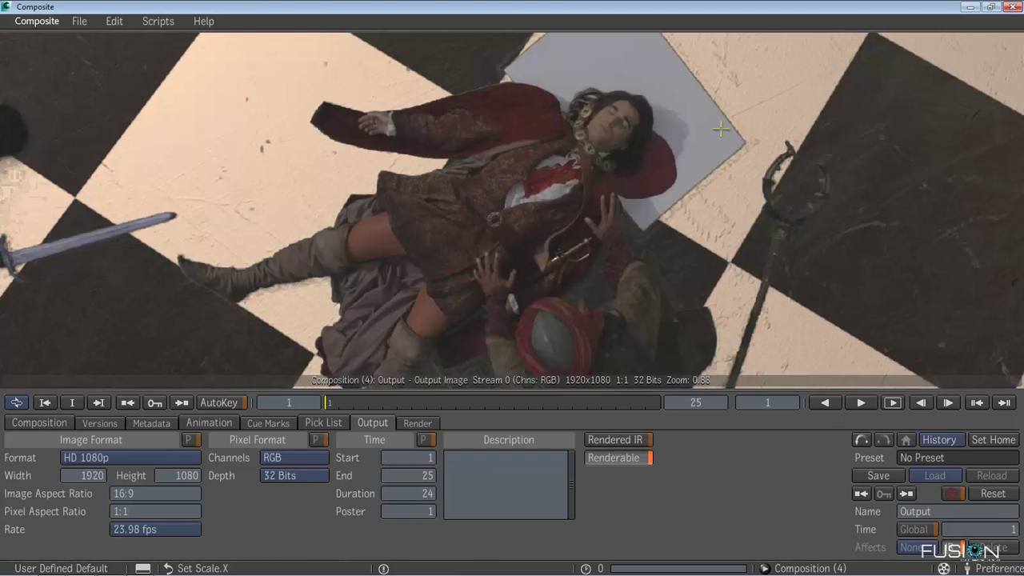